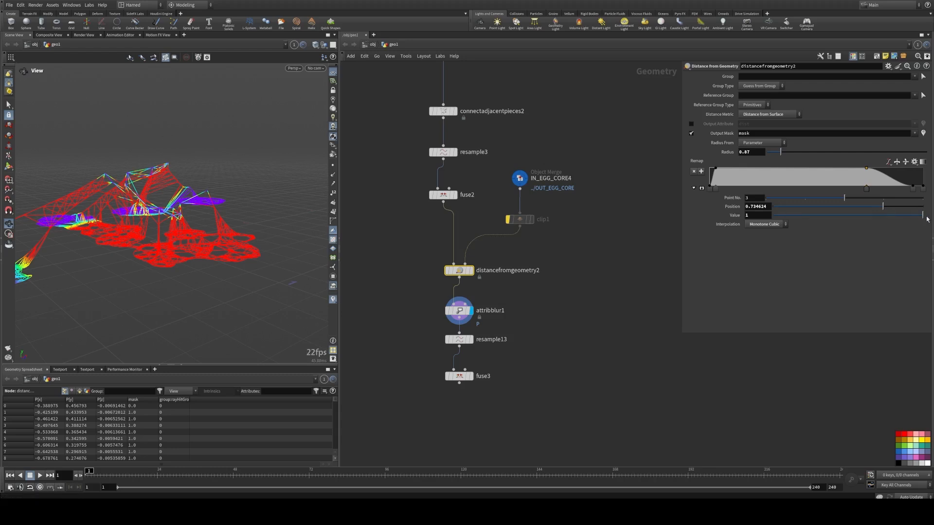
# Step: Adjust the distancefromgeometry2 remap ramp by dragging its last point inward and tweaking the point values
pyautogui.moveTo(923, 215)
pyautogui.mouseDown()
pyautogui.moveTo(778, 218)
pyautogui.moveTo(930, 215)
pyautogui.mouseUp()
pyautogui.click(912, 186)
pyautogui.moveTo(775, 217)
pyautogui.mouseDown()
pyautogui.moveTo(870, 218)
pyautogui.moveTo(763, 215)
pyautogui.mouseUp()
pyautogui.moveTo(917, 191); pyautogui.dragTo(856, 191)
pyautogui.moveTo(112, 243); pyautogui.dragTo(263, 253)
# Step: Preview the resample13 and fuse3 outputs in the viewport and orbit around the curves
pyautogui.click(459, 340)
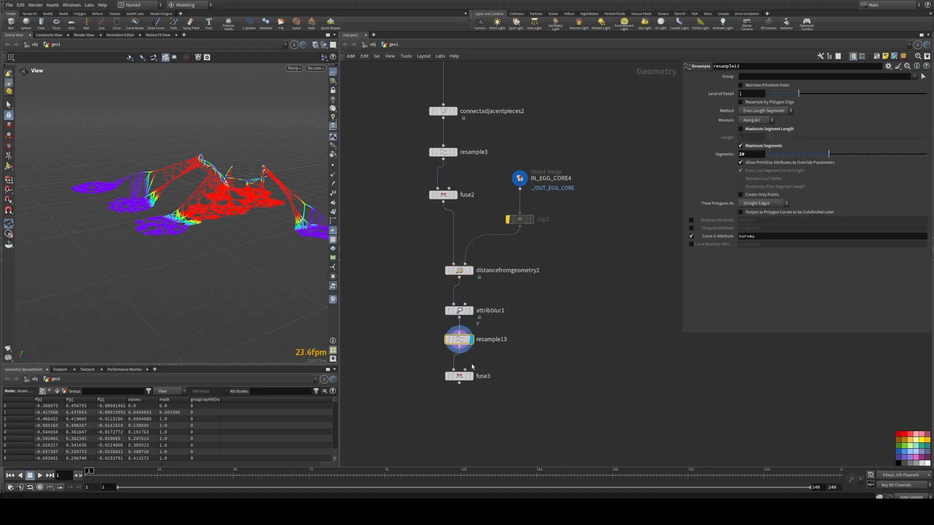
pyautogui.click(471, 377)
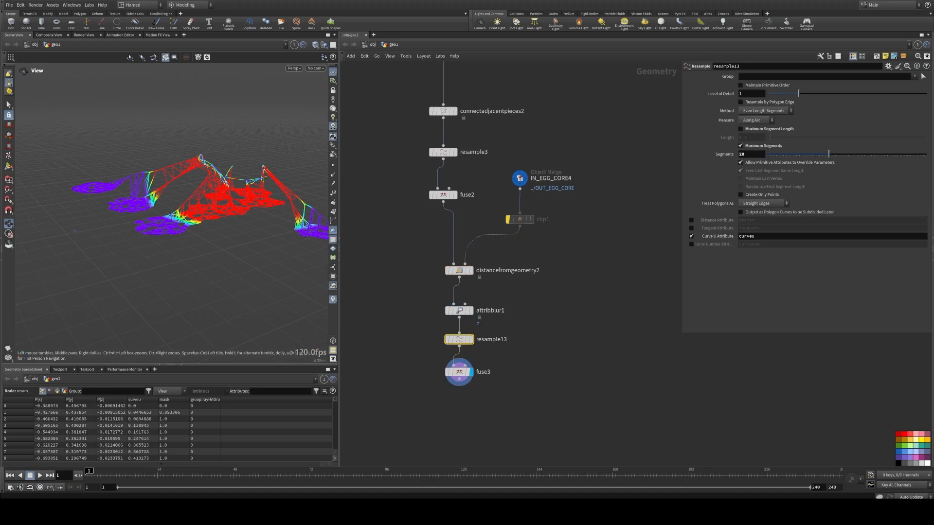
pyautogui.moveTo(238, 215); pyautogui.dragTo(154, 181)
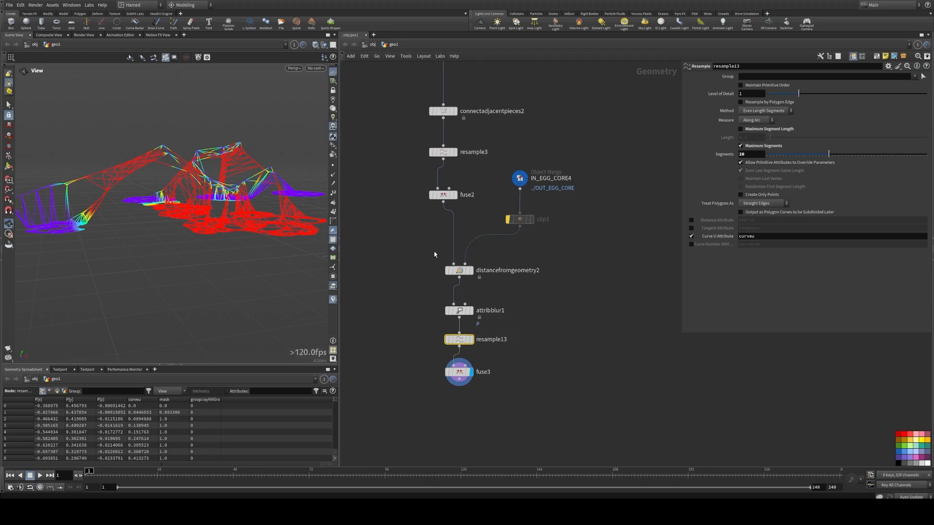
# Step: Auto-layout the node network and move the connectadjacentpieces2, resample3 and fuse2 nodes up
pyautogui.scroll(-4, 469, 371)
pyautogui.moveTo(404, 199); pyautogui.dragTo(557, 415)
pyautogui.press('l')
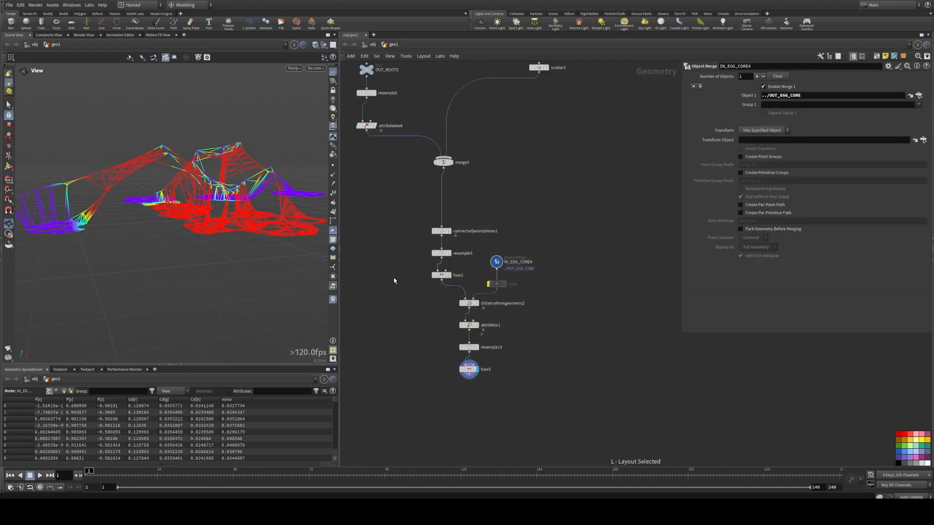
pyautogui.moveTo(404, 291); pyautogui.dragTo(451, 226)
pyautogui.moveTo(443, 232); pyautogui.dragTo(444, 188)
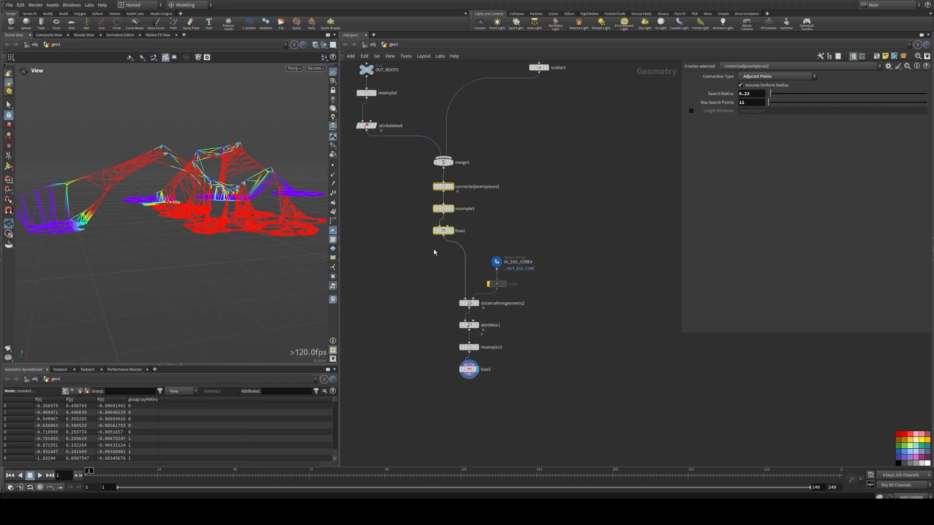
# Step: Rearrange the lower node chain, shifting the IN_EGG_CORE4 object merge and clip1 nodes into place
pyautogui.moveTo(434, 250); pyautogui.dragTo(548, 392)
pyautogui.moveTo(471, 307); pyautogui.dragTo(448, 311)
pyautogui.moveTo(515, 316); pyautogui.dragTo(475, 252)
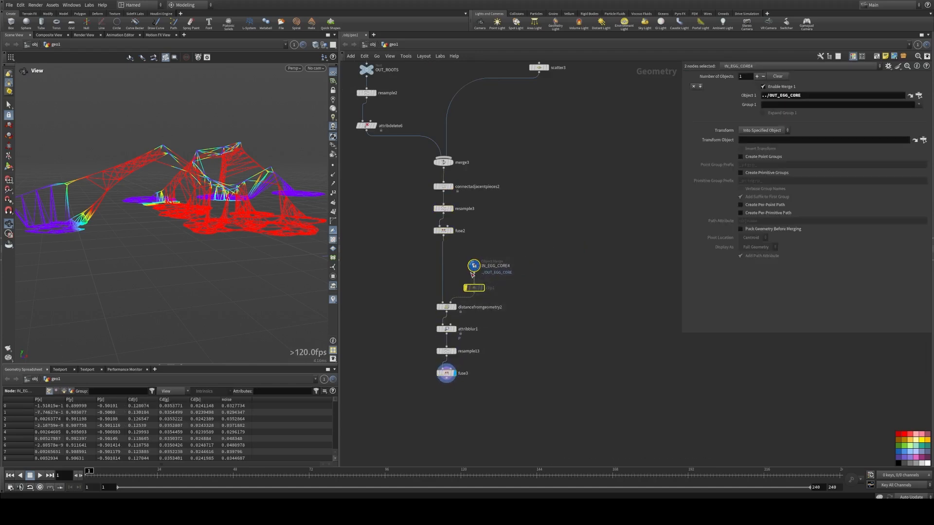
pyautogui.moveTo(478, 289); pyautogui.dragTo(521, 286)
pyautogui.click(505, 325)
pyautogui.scroll(3, 507, 327)
pyautogui.moveTo(480, 359); pyautogui.dragTo(522, 325, button='middle')
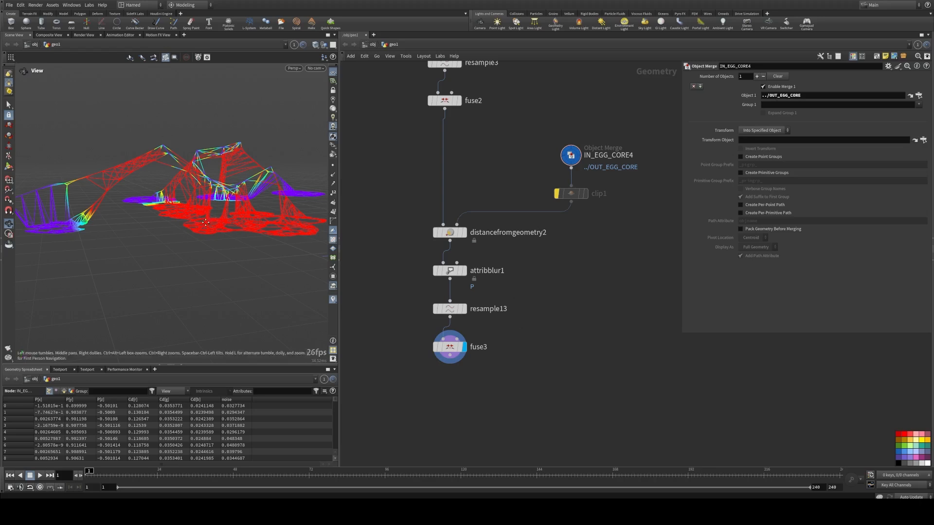
# Step: Delete the fuse3 node at the end of the chain
pyautogui.moveTo(202, 224)
pyautogui.mouseDown()
pyautogui.moveTo(217, 231)
pyautogui.moveTo(212, 222)
pyautogui.mouseUp()
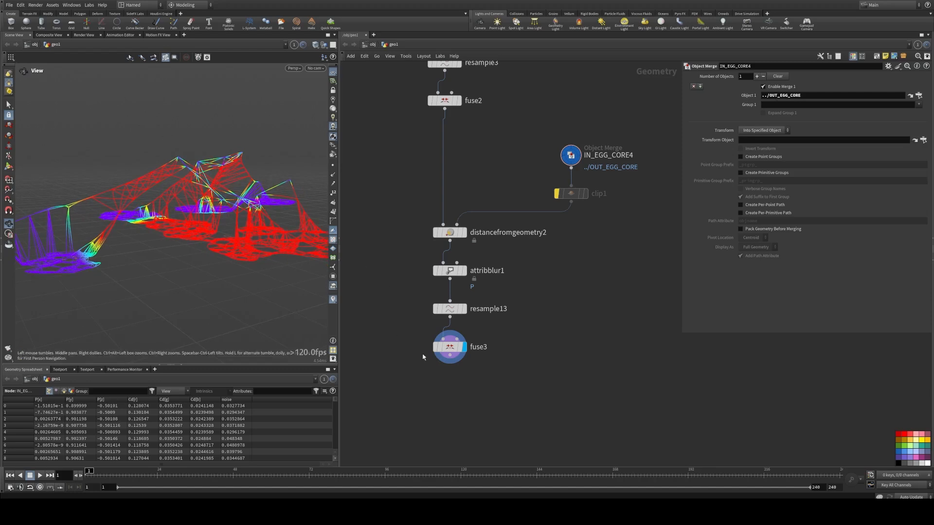
pyautogui.moveTo(449, 359); pyautogui.dragTo(417, 306, button='middle')
pyautogui.scroll(2, 417, 306)
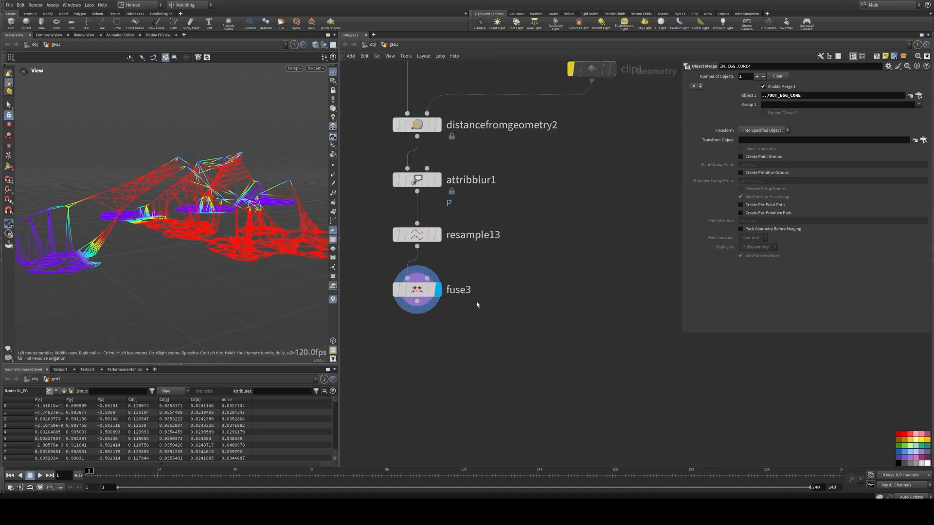
pyautogui.moveTo(481, 314); pyautogui.dragTo(381, 272)
pyautogui.press('Delete')
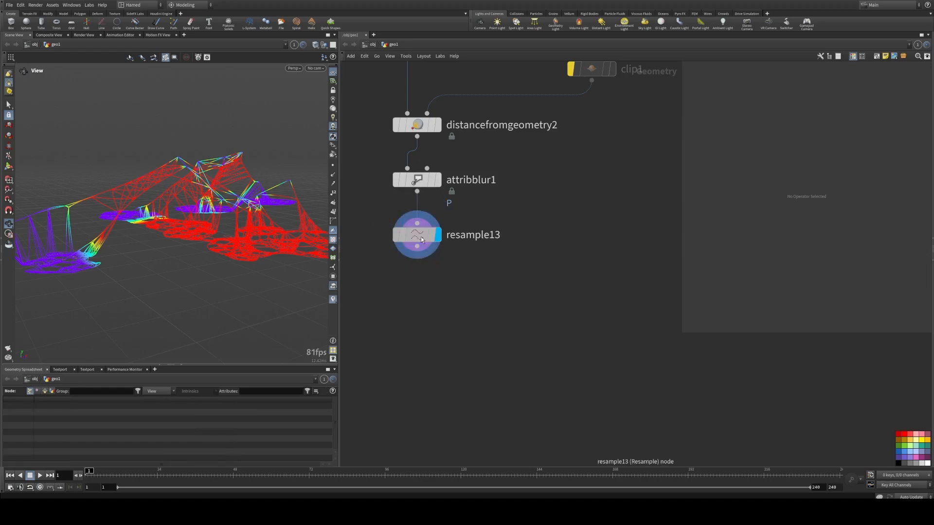
# Step: Select resample13 and inspect its curves in the viewport
pyautogui.click(413, 236)
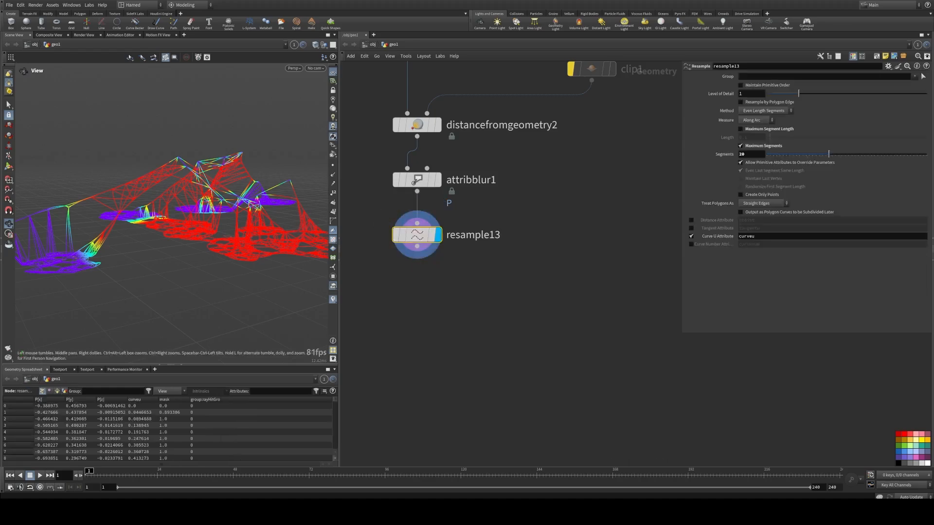
pyautogui.moveTo(420, 303); pyautogui.dragTo(440, 267, button='middle')
pyautogui.moveTo(168, 195); pyautogui.dragTo(136, 192)
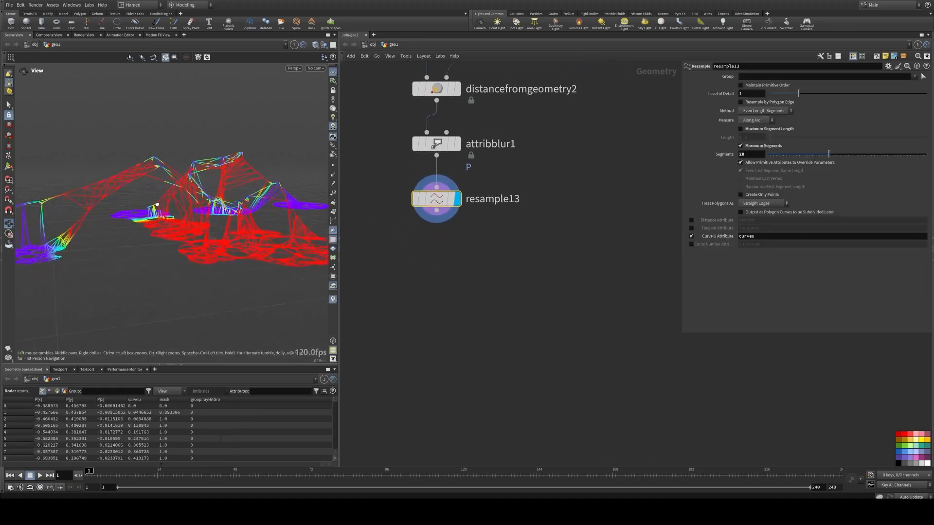
pyautogui.moveTo(134, 163); pyautogui.dragTo(128, 193, button='right')
pyautogui.moveTo(127, 193); pyautogui.dragTo(144, 200)
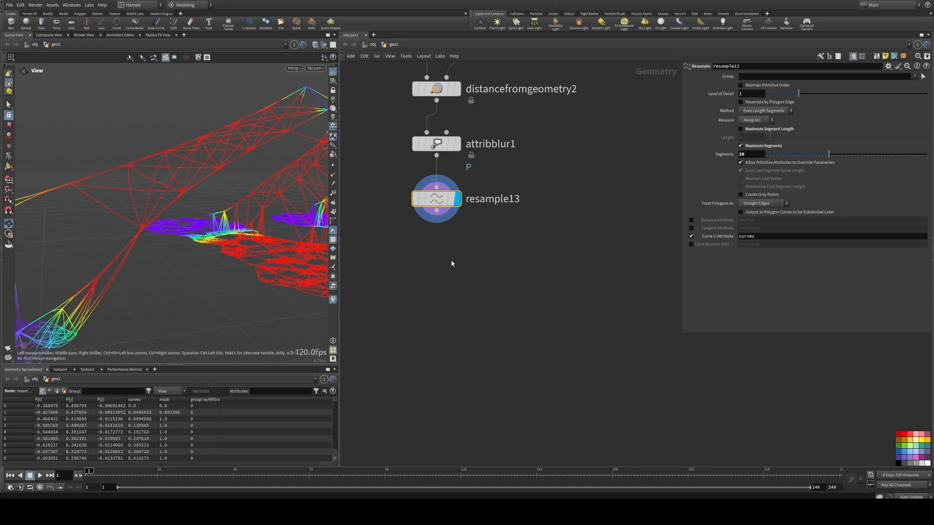
# Step: Add a Point Wrangle node connected below resample13
pyautogui.moveTo(452, 264); pyautogui.dragTo(456, 256, button='middle')
pyautogui.press('Tab')
pyautogui.write('wra')
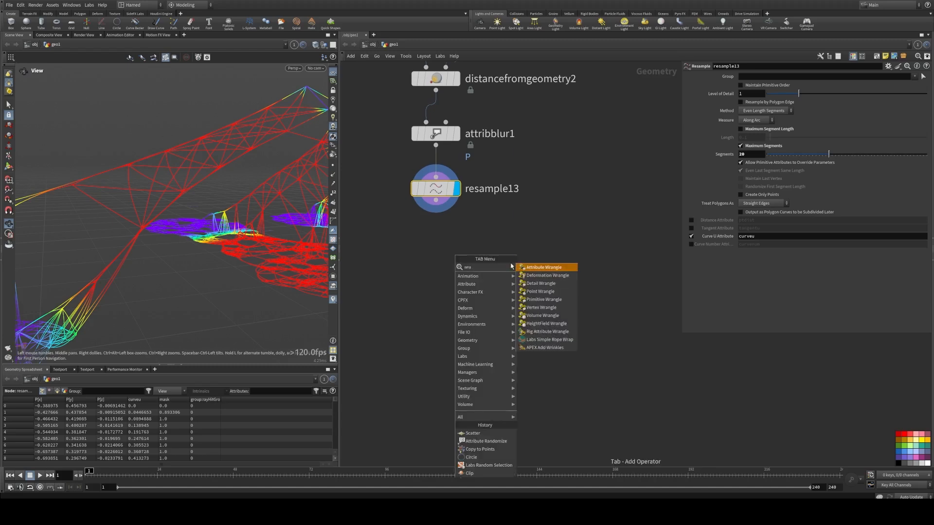
pyautogui.click(541, 292)
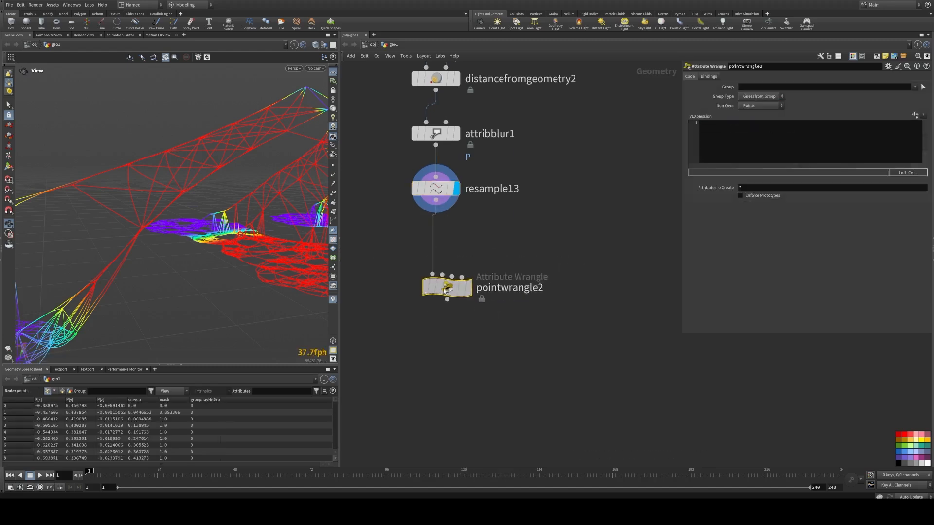
pyautogui.click(432, 293)
pyautogui.click(456, 293)
# Step: Rename the new wrangle node to gravity
pyautogui.doubleClick(492, 293)
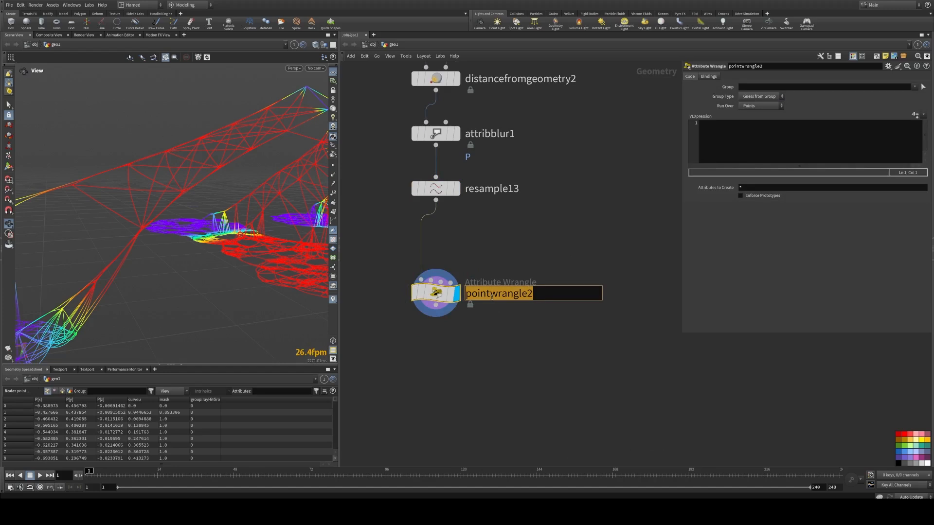
pyautogui.write('ga')
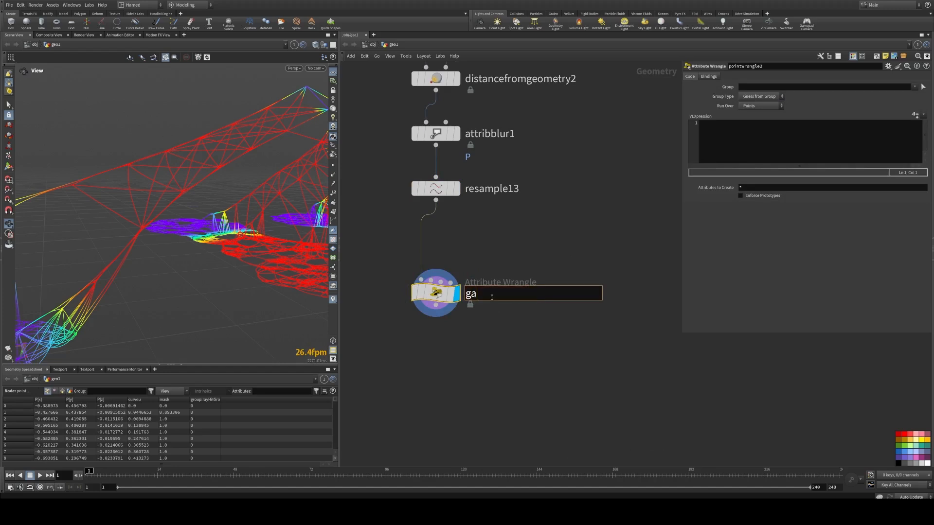
pyautogui.press('BackSpace')
pyautogui.write('ravity')
pyautogui.press('Return')
pyautogui.moveTo(436, 294); pyautogui.dragTo(436, 278)
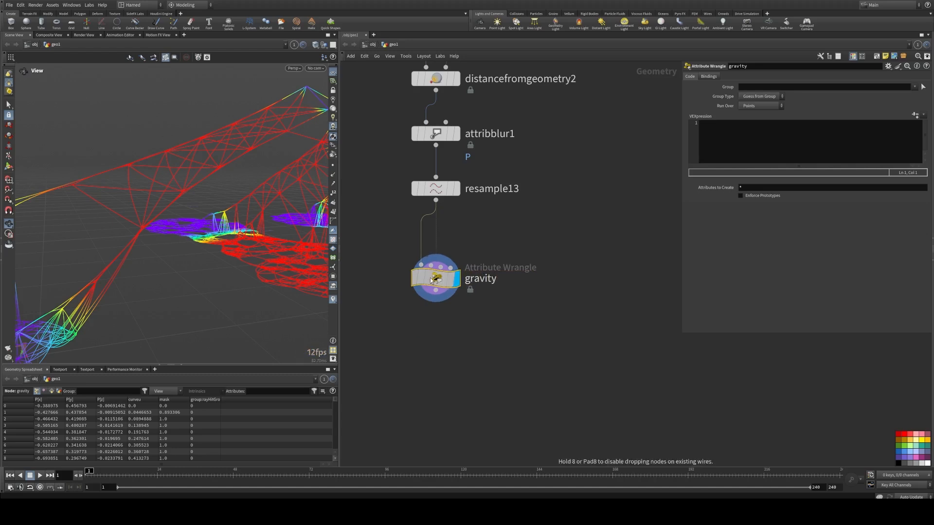
# Step: Open resample13's node info to check its point attributes, then orbit the viewport to inspect the curves
pyautogui.moveTo(683, 335); pyautogui.dragTo(663, 336)
pyautogui.click(436, 188)
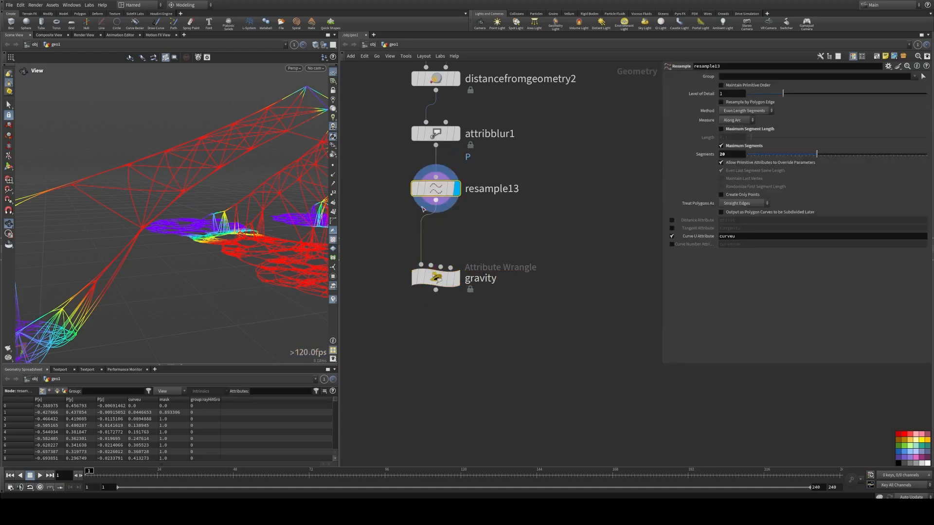
pyautogui.click(410, 184)
pyautogui.click(243, 141)
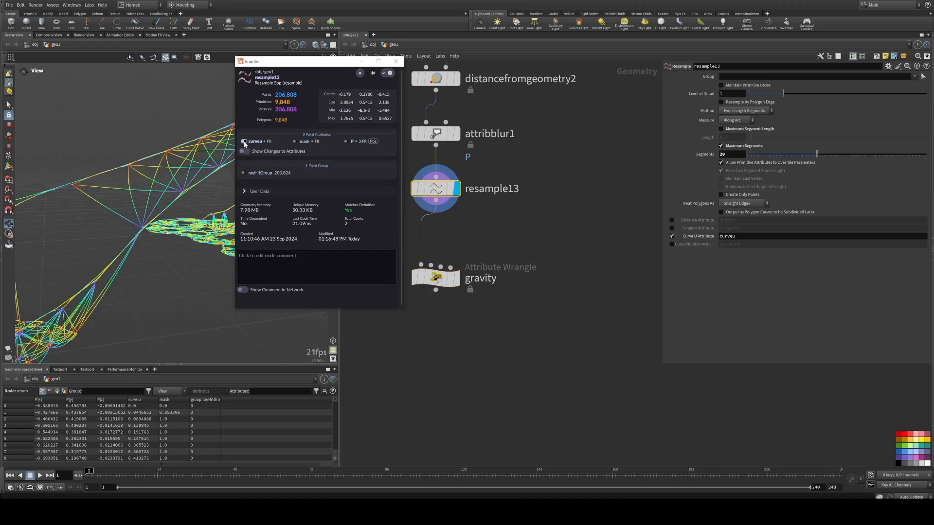
pyautogui.click(395, 62)
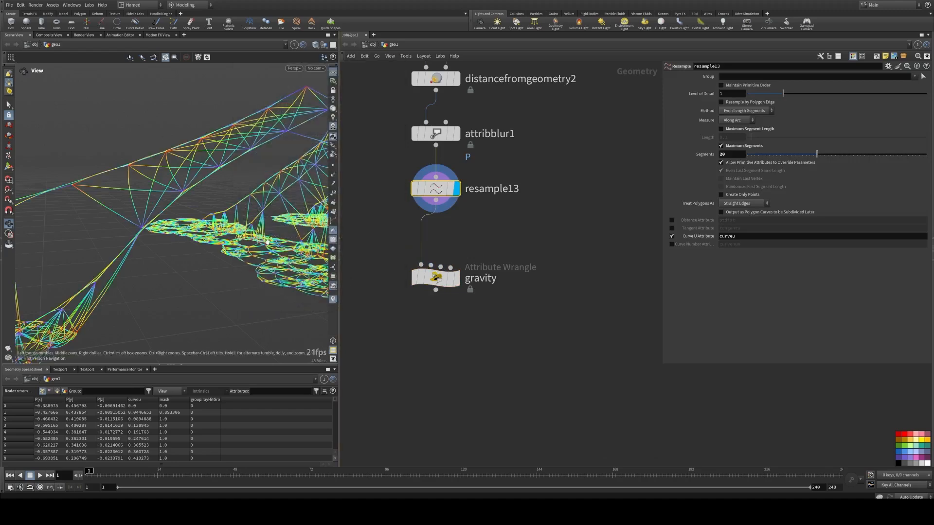
pyautogui.moveTo(259, 234); pyautogui.dragTo(254, 142)
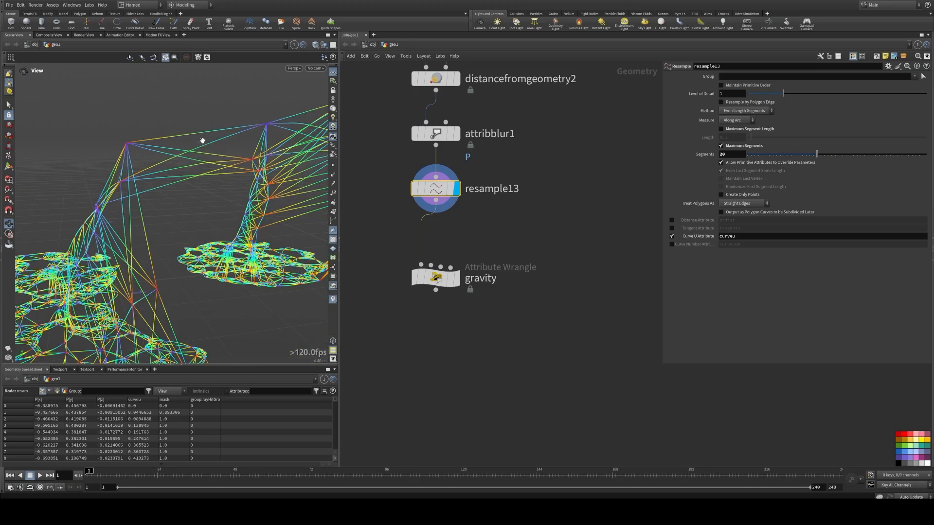
pyautogui.moveTo(242, 291); pyautogui.dragTo(275, 292)
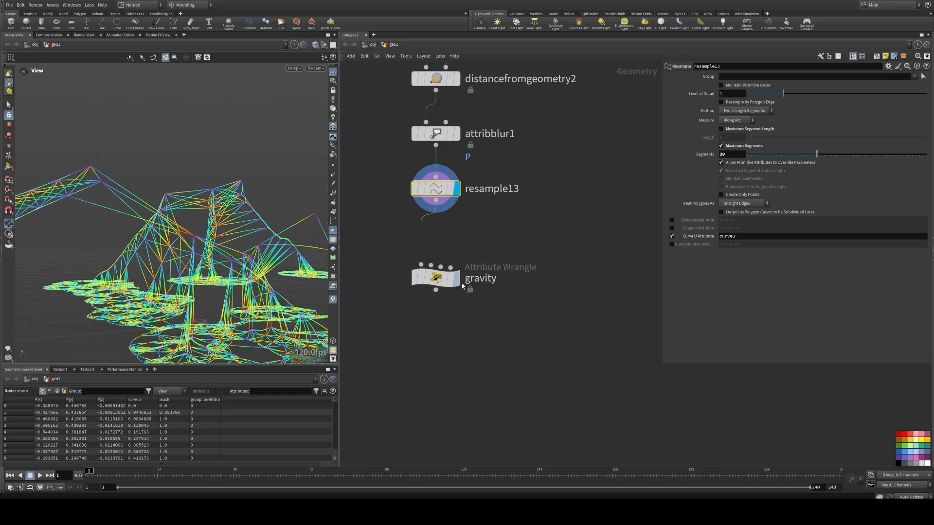
pyautogui.click(457, 279)
pyautogui.click(442, 278)
pyautogui.moveTo(442, 279); pyautogui.dragTo(443, 263)
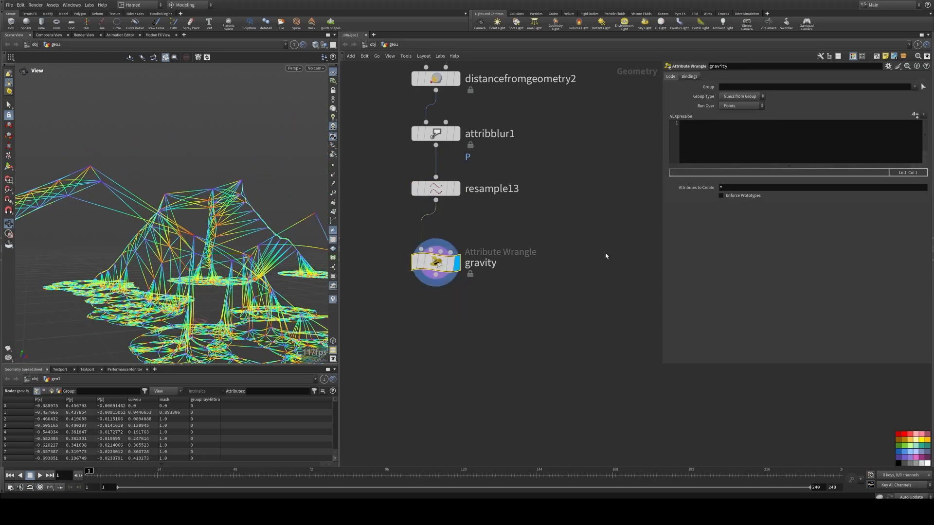
pyautogui.click(738, 142)
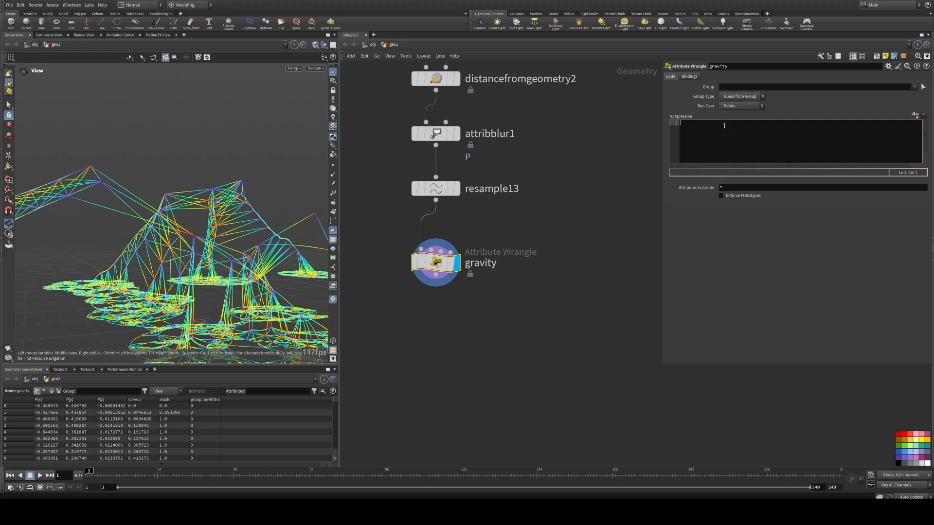
pyautogui.write('fl')
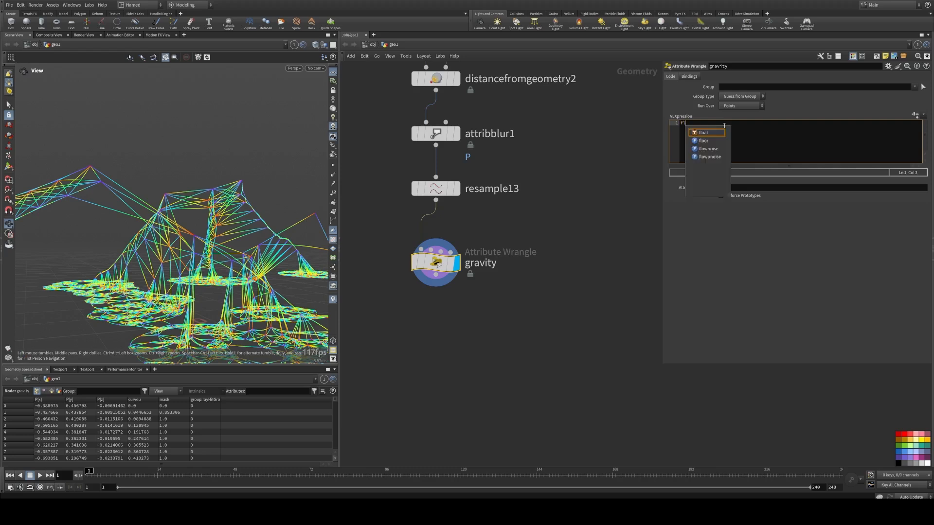
pyautogui.write('oat')
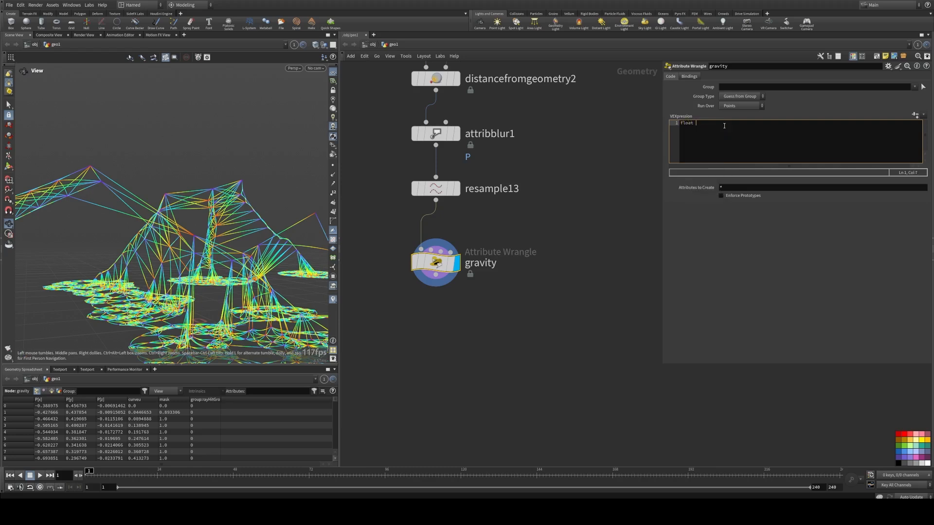
pyautogui.write('g = chra')
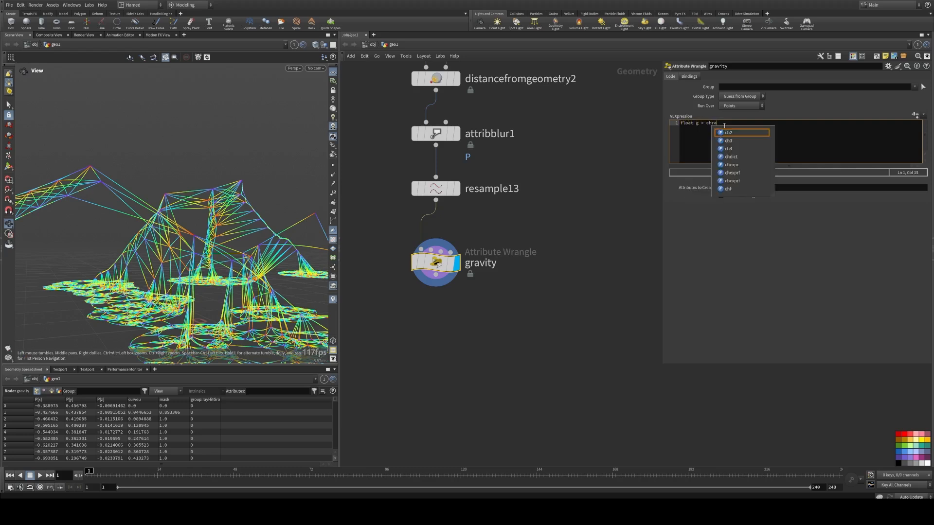
pyautogui.write('mp(')
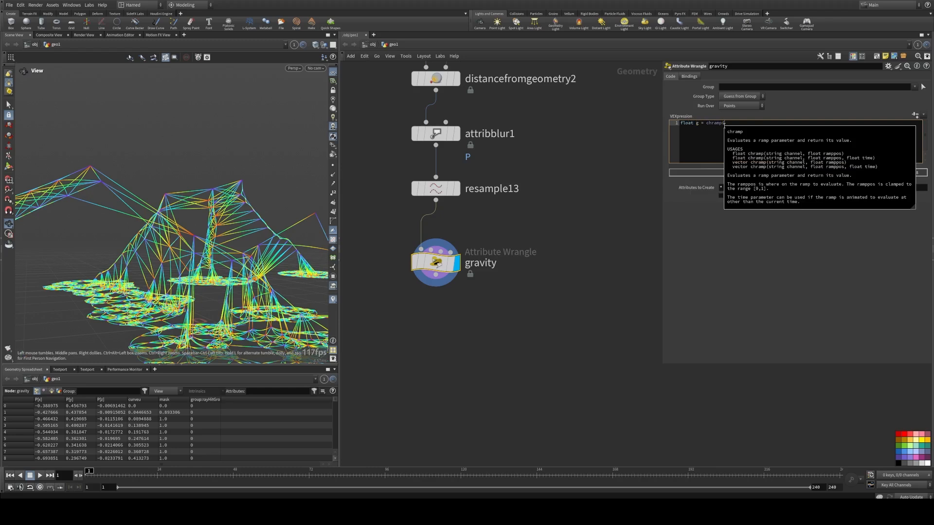
pyautogui.write('"')
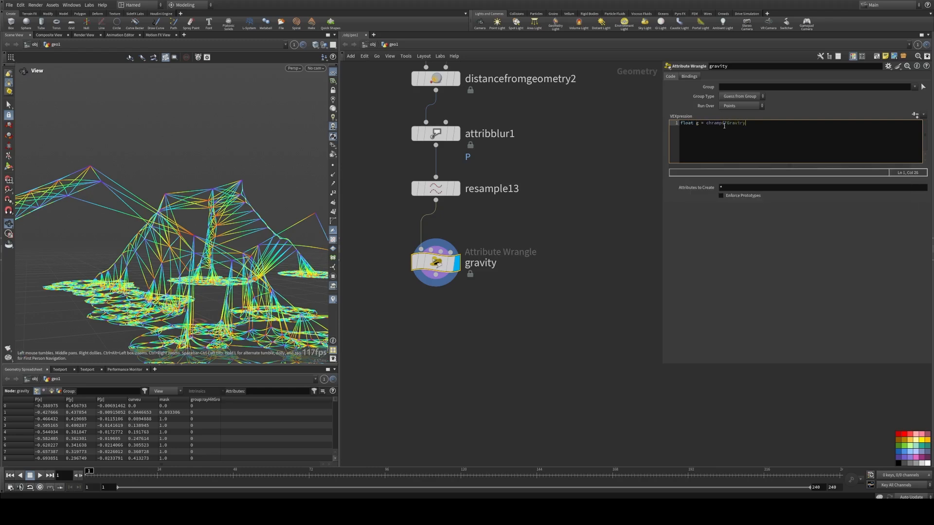
pyautogui.write('GraviryRamp",@curveu')
pyautogui.write(';;')
pyautogui.click(915, 115)
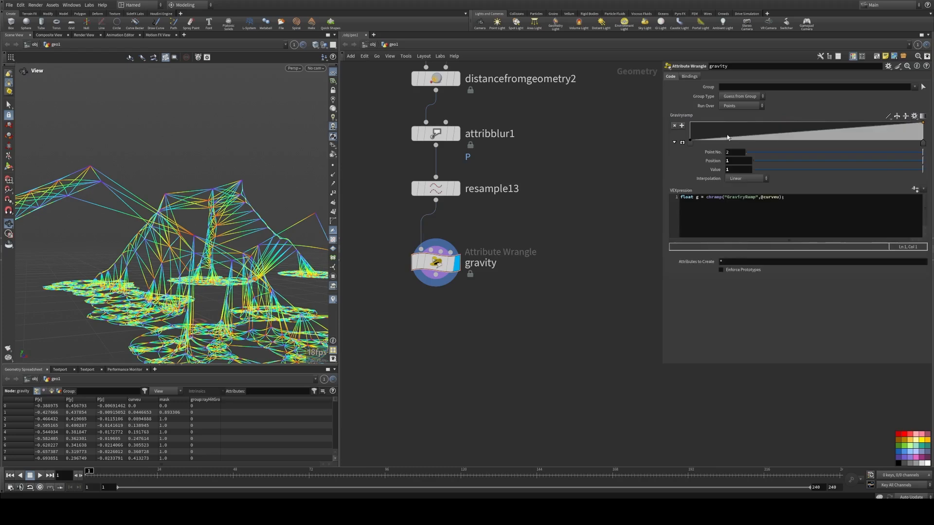
# Step: Add the line @P.y -= g; and set the GravityRamp's second point value to 0
pyautogui.click(809, 197)
pyautogui.press('Return')
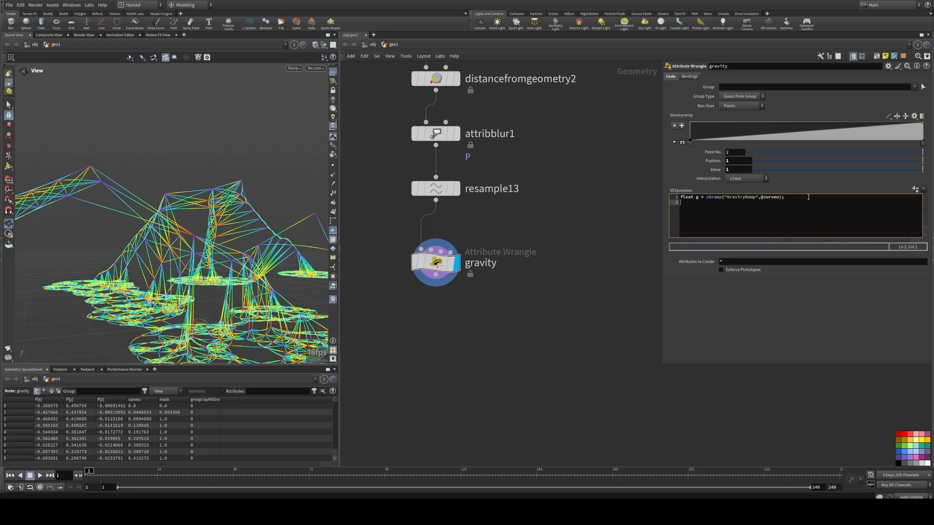
pyautogui.write('@PP')
pyautogui.write('=')
pyautogui.write(' g;')
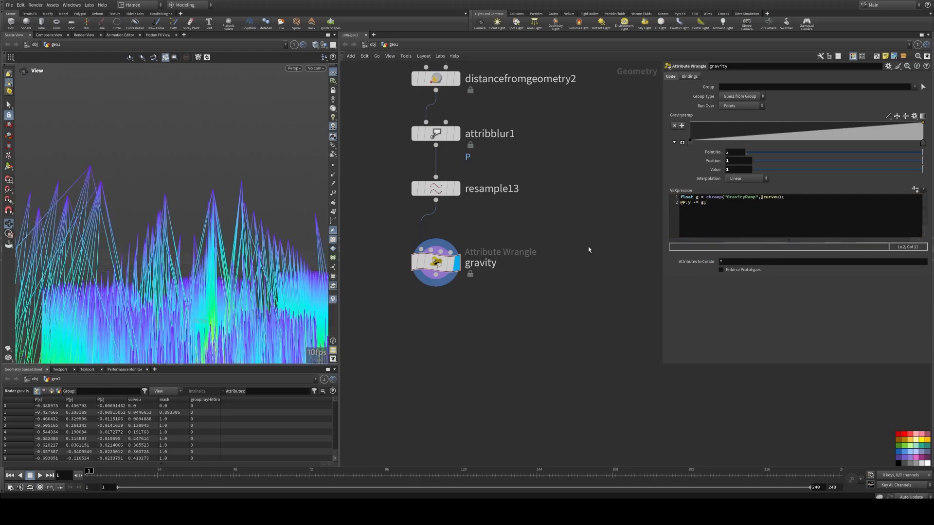
pyautogui.moveTo(185, 209); pyautogui.dragTo(228, 235)
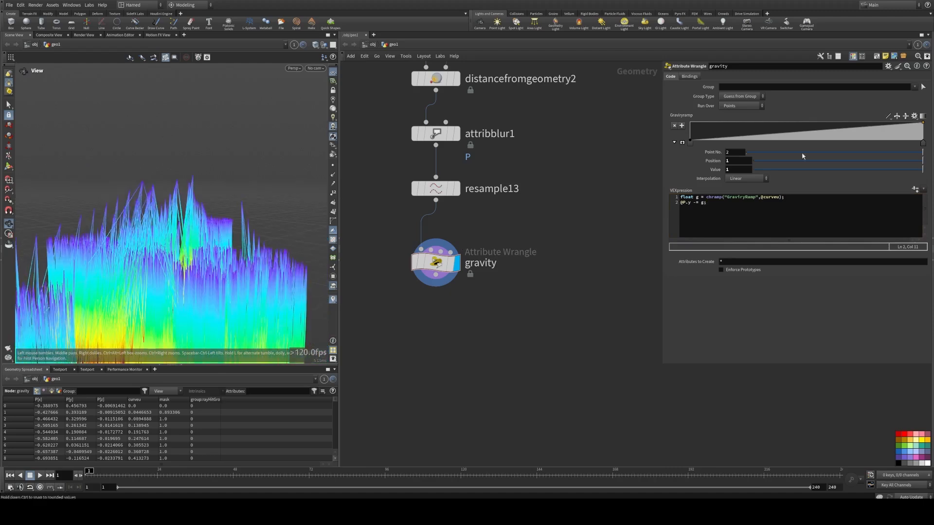
pyautogui.moveTo(922, 170); pyautogui.dragTo(751, 169)
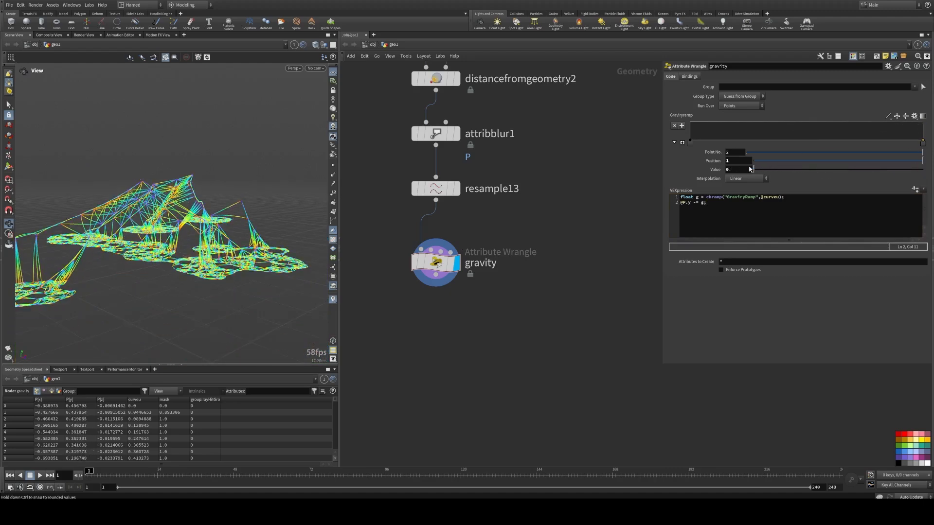
# Step: Add a point near the middle of the GravityRamp and switch the ramp interpolation to Catmull-Rom
pyautogui.click(787, 142)
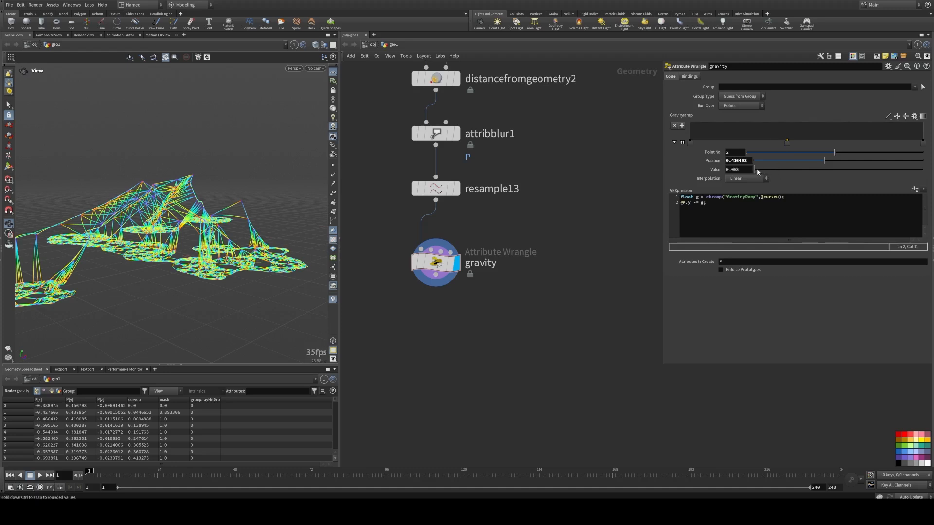
pyautogui.moveTo(757, 170); pyautogui.dragTo(764, 169)
pyautogui.moveTo(223, 211); pyautogui.dragTo(170, 208)
pyautogui.moveTo(170, 208); pyautogui.dragTo(290, 219, button='right')
pyautogui.moveTo(290, 219); pyautogui.dragTo(221, 217)
pyautogui.click(888, 117)
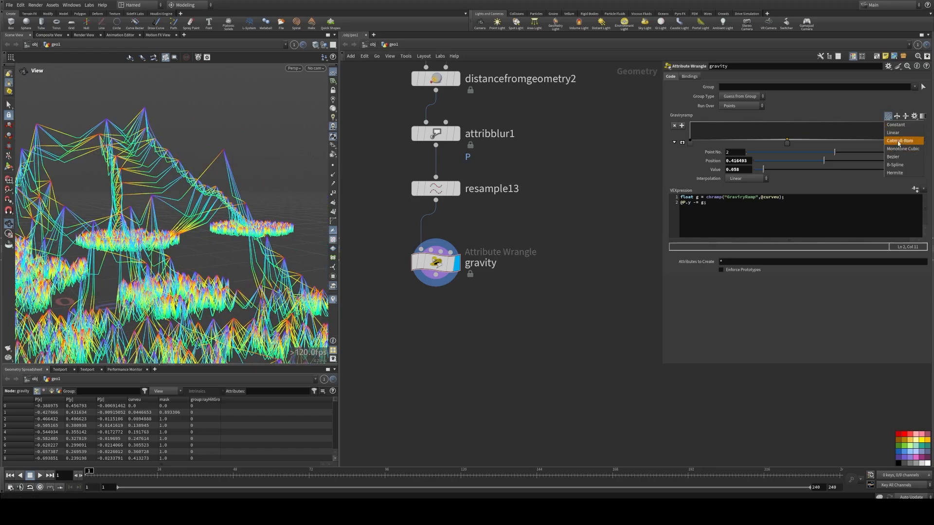
pyautogui.click(896, 148)
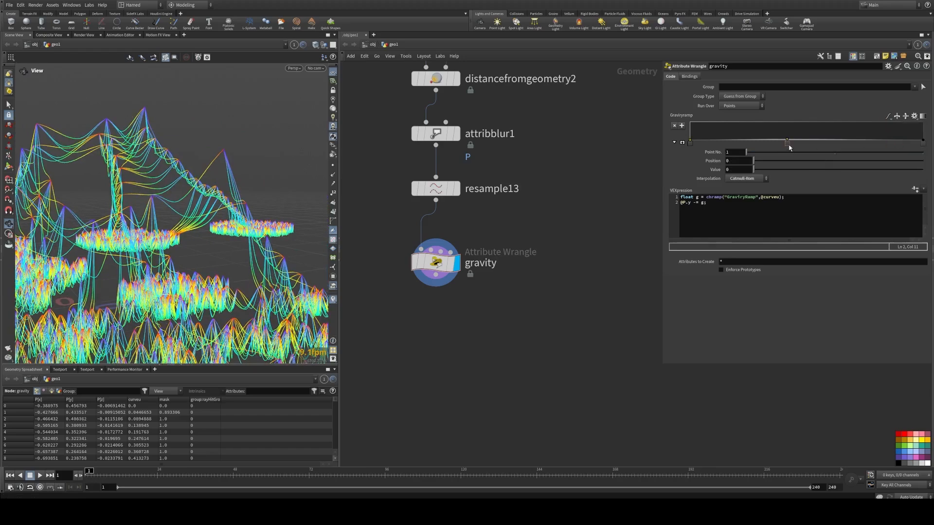
# Step: Set the middle ramp point's value to 1 and move it to about position 0.51
pyautogui.click(787, 142)
pyautogui.moveTo(141, 210); pyautogui.dragTo(182, 193)
pyautogui.moveTo(766, 169); pyautogui.dragTo(928, 172)
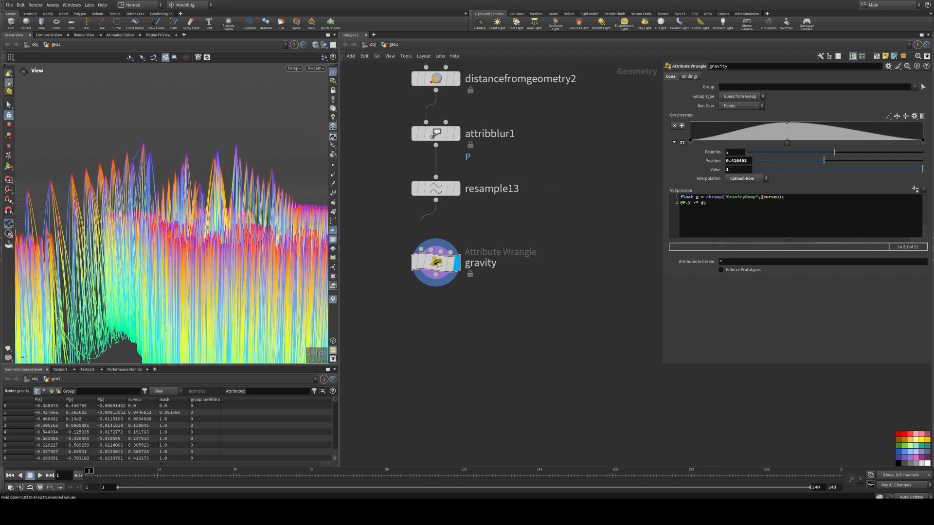
pyautogui.moveTo(789, 147); pyautogui.dragTo(811, 146)
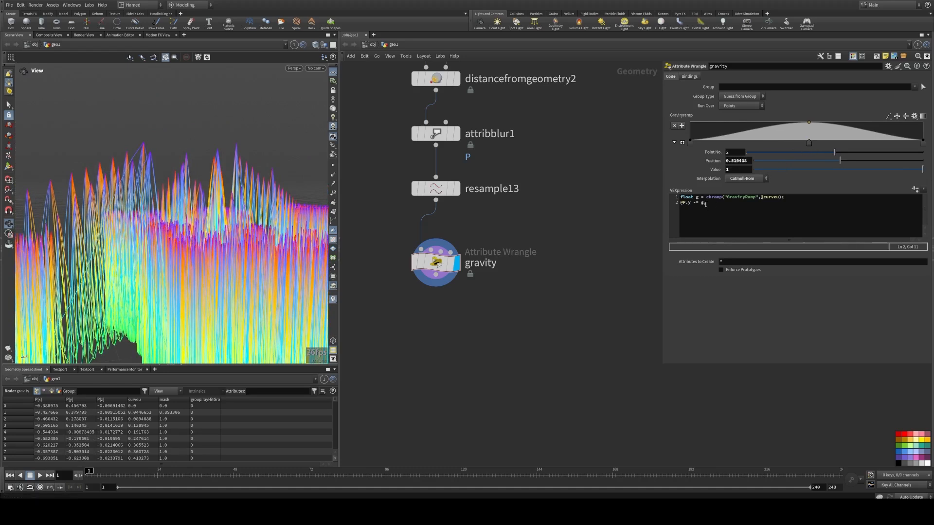
# Step: Extend the sag line to @P.y -= g *chf("gravity"); in the gravity wrangle
pyautogui.click(705, 204)
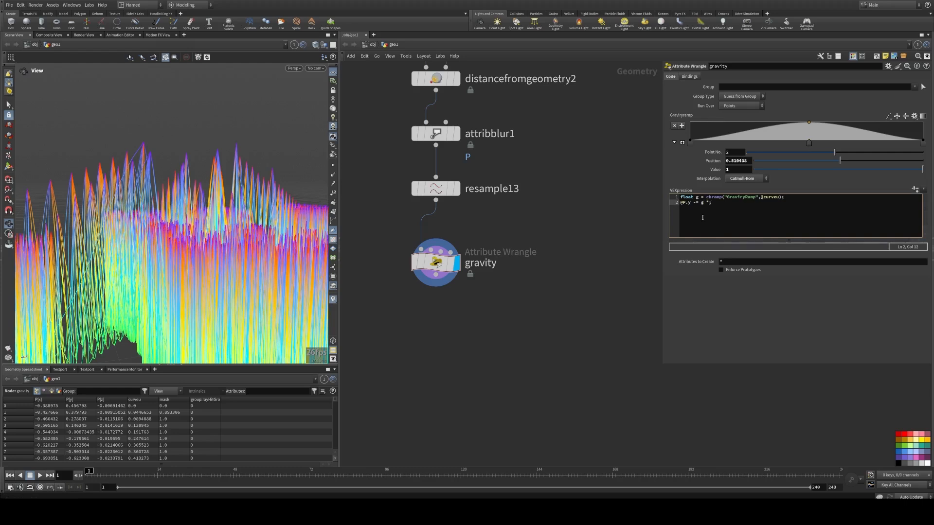
pyautogui.write('*chf("')
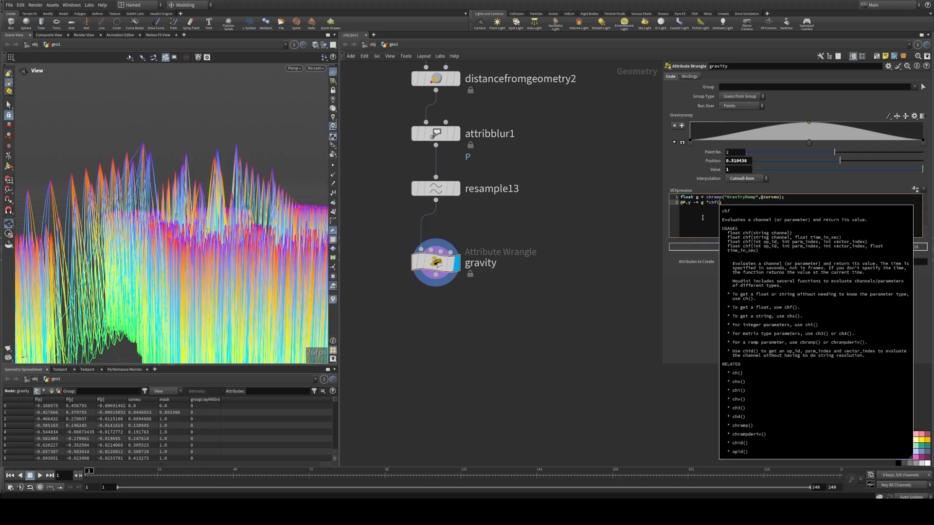
pyautogui.write('gravit')
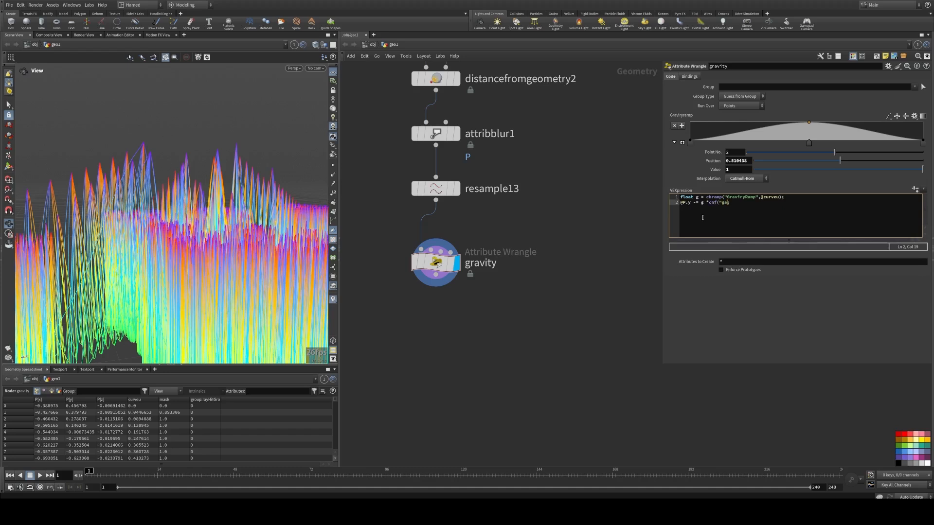
pyautogui.write('y");')
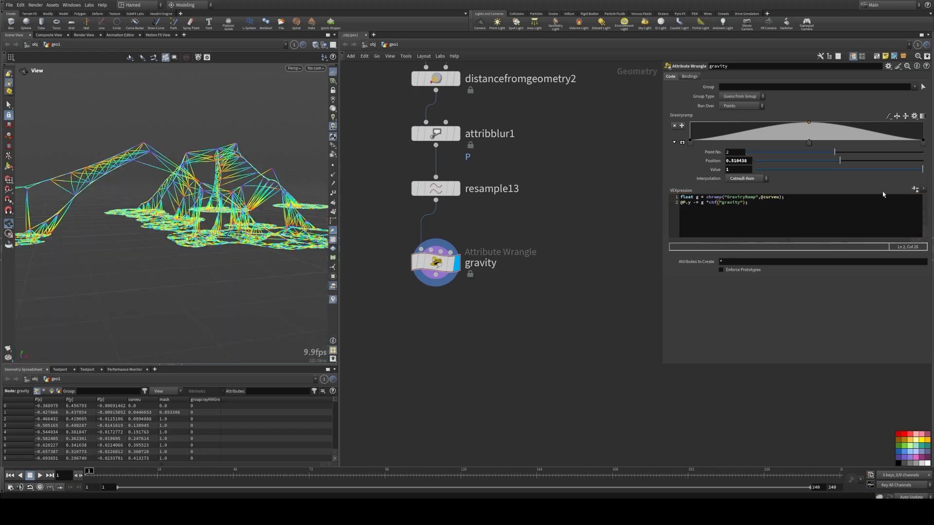
# Step: Create the wrangle's spare parameters and set Gravity to about 0.028
pyautogui.click(915, 189)
pyautogui.moveTo(745, 190); pyautogui.dragTo(753, 190)
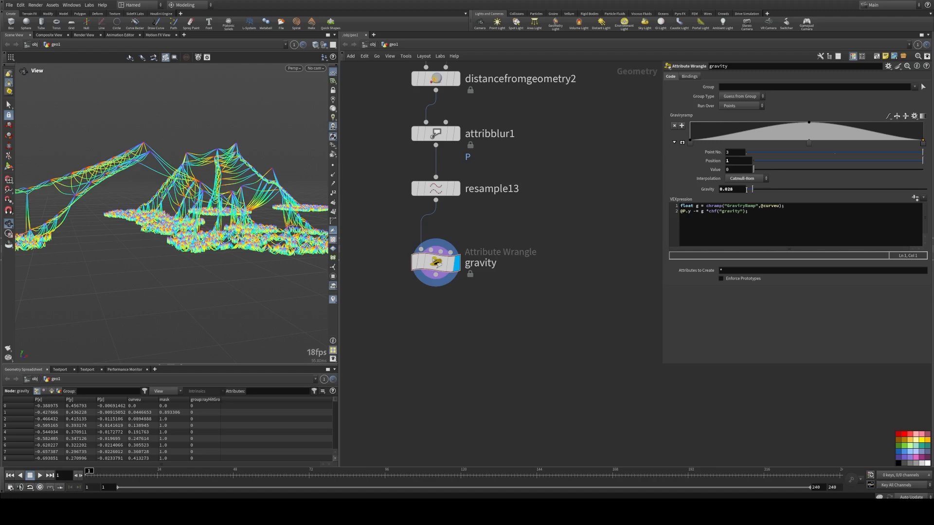
# Step: Insert a new second line: vector min = set(@P.x,0,@P.z);
pyautogui.keyDown('alt'); pyautogui.moveTo(251, 224); pyautogui.dragTo(195, 210); pyautogui.keyUp('alt')
pyautogui.keyDown('alt'); pyautogui.moveTo(195, 209); pyautogui.dragTo(211, 210, button='right'); pyautogui.keyUp('alt')
pyautogui.moveTo(212, 210)
pyautogui.keyDown('alt'); pyautogui.mouseDown()
pyautogui.moveTo(196, 212)
pyautogui.moveTo(203, 198)
pyautogui.moveTo(208, 210)
pyautogui.mouseUp(); pyautogui.keyUp('alt')
pyautogui.hotkey('space', '3')
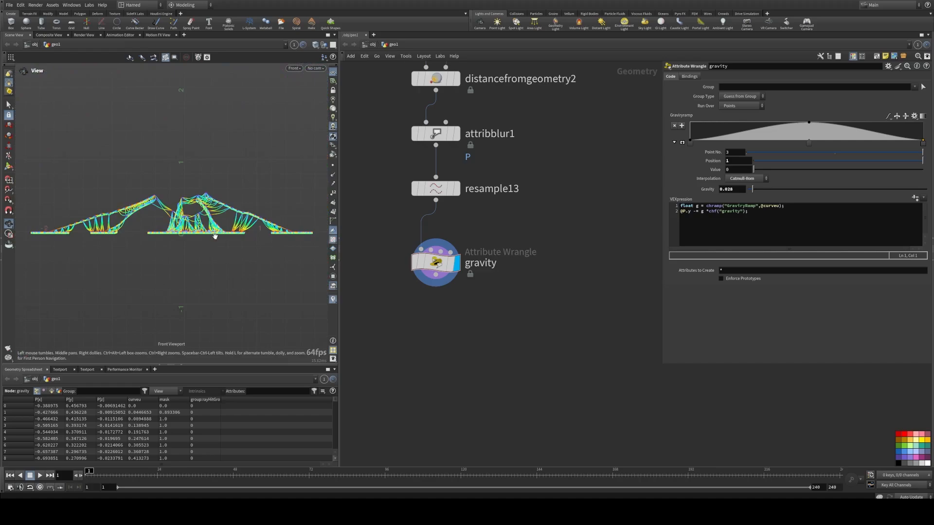
pyautogui.scroll(10, 215, 236)
pyautogui.keyDown('alt'); pyautogui.moveTo(228, 220); pyautogui.dragTo(200, 225); pyautogui.keyUp('alt')
pyautogui.click(800, 207)
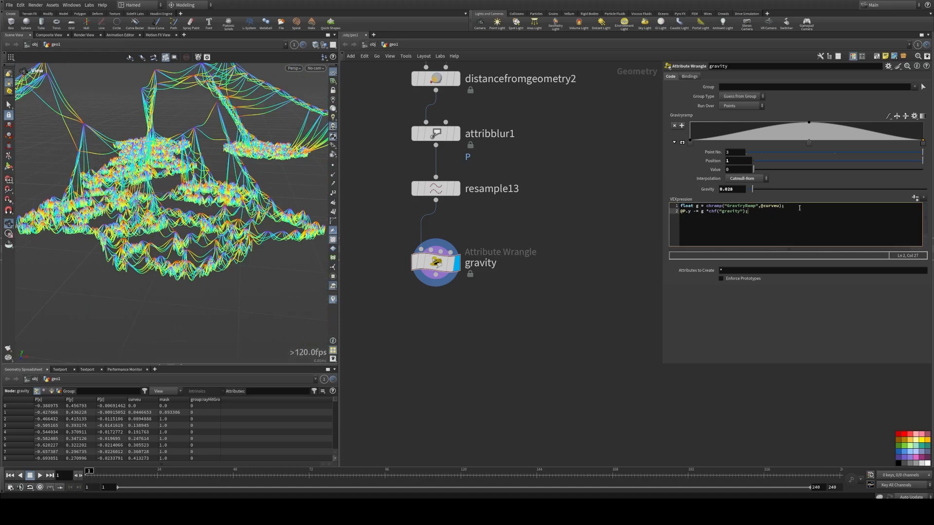
pyautogui.press('Return')
pyautogui.write('vectoor')
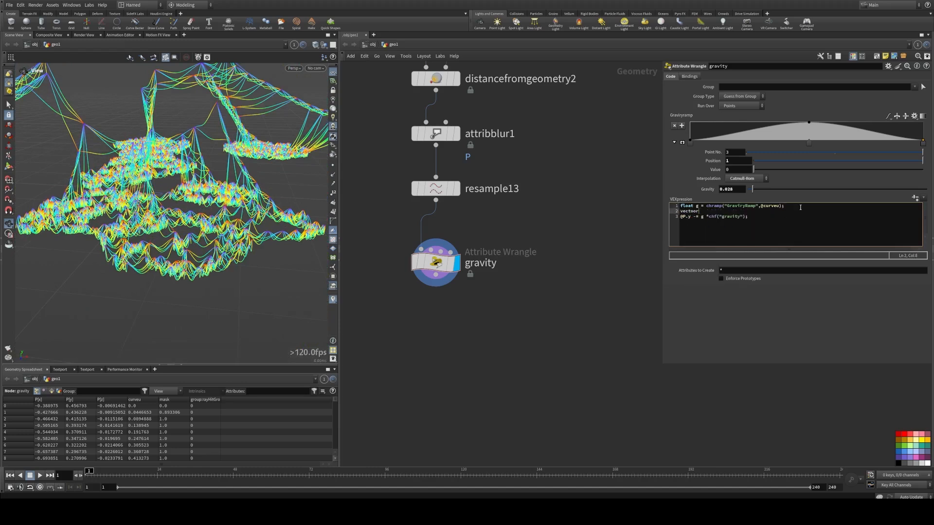
pyautogui.write(' miin')
pyautogui.press('BackSpace')
pyautogui.press('BackSpace')
pyautogui.write('n')
pyautogui.press('BackSpace')
pyautogui.press('BackSpace')
pyautogui.press('BackSpace')
pyautogui.press('BackSpace')
pyautogui.press('BackSpace')
pyautogui.press('BackSpace')
pyautogui.press('BackSpace')
pyautogui.press('BackSpace')
pyautogui.press('BackSpace')
pyautogui.press('BackSpace')
pyautogui.press('BackSpace')
pyautogui.click(701, 217)
pyautogui.click(707, 213)
pyautogui.write('vetor')
pyautogui.press('BackSpace')
pyautogui.write('ctor')
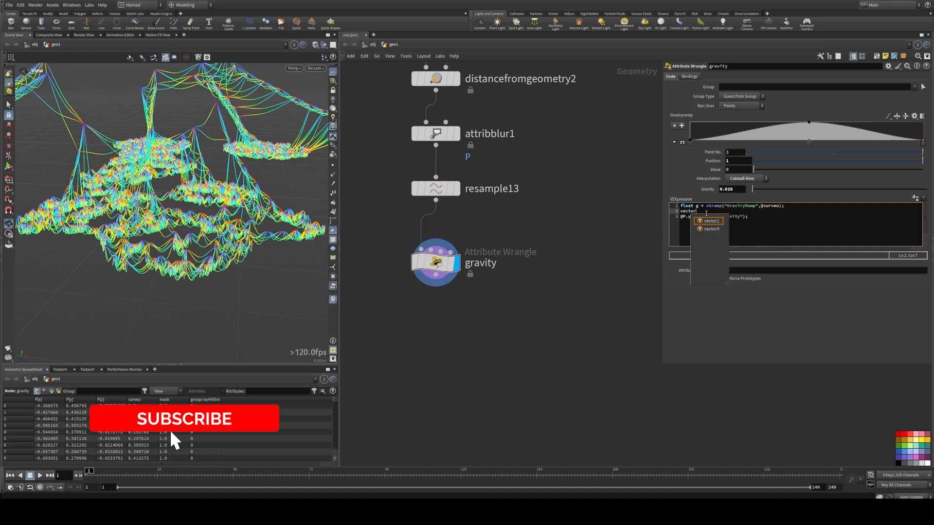
pyautogui.write(' min = ')
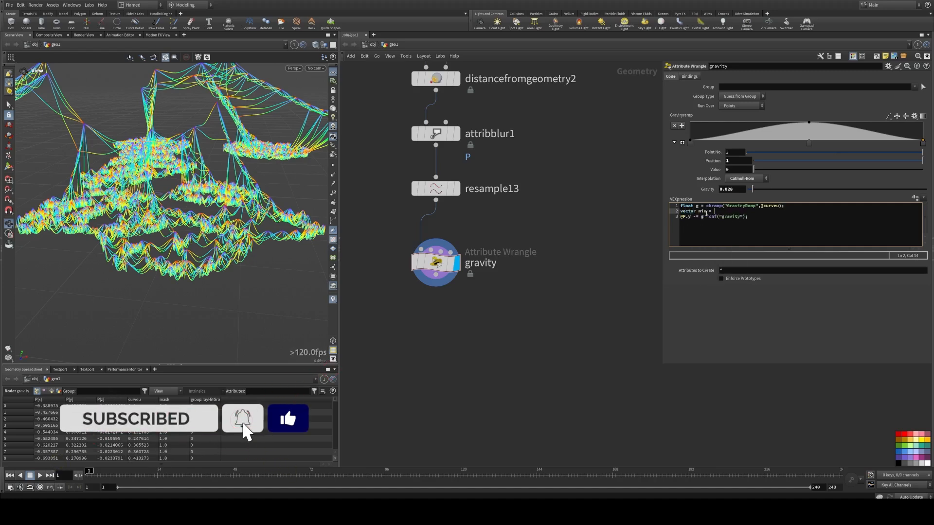
pyautogui.write('set(')
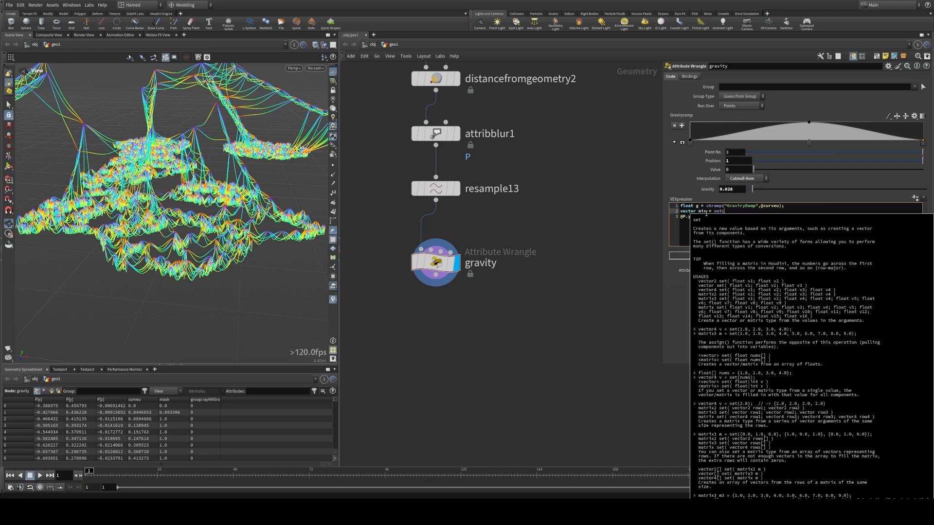
pyautogui.write('@P.')
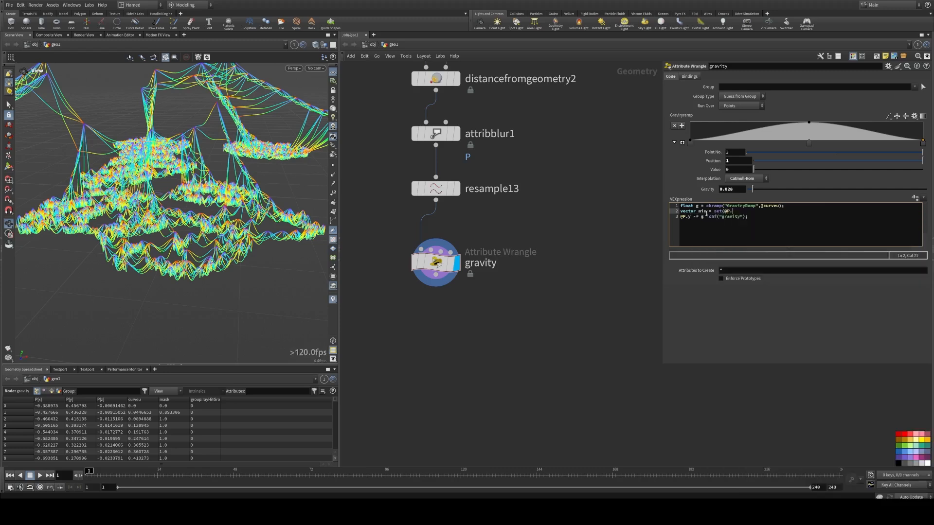
pyautogui.write('x,')
pyautogui.write('0')
pyautogui.write(',@PP')
pyautogui.write(';')
# Step: Add a final line v@P = clamp(v@P,min,v@P); to keep points above the ground
pyautogui.press('Down')
pyautogui.press('Return')
pyautogui.write('v@P = c')
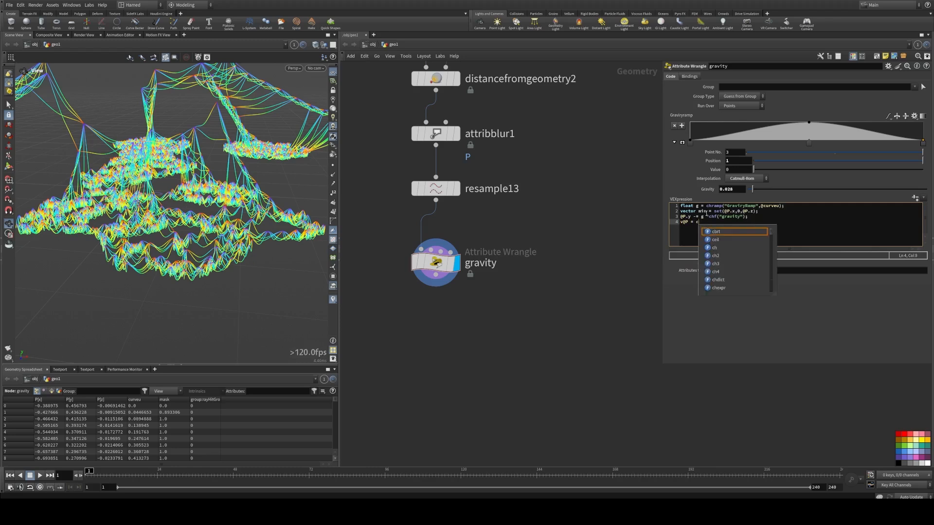
pyautogui.write('lamp')
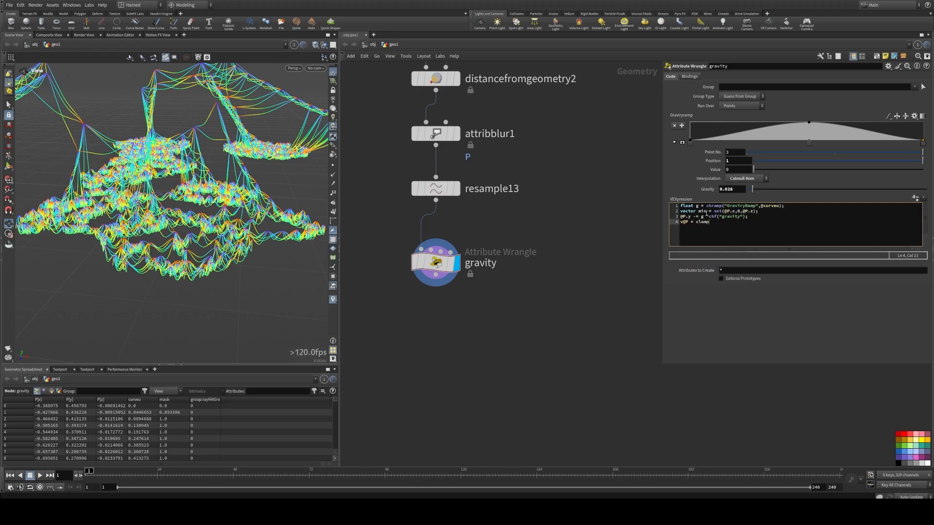
pyautogui.write('(')
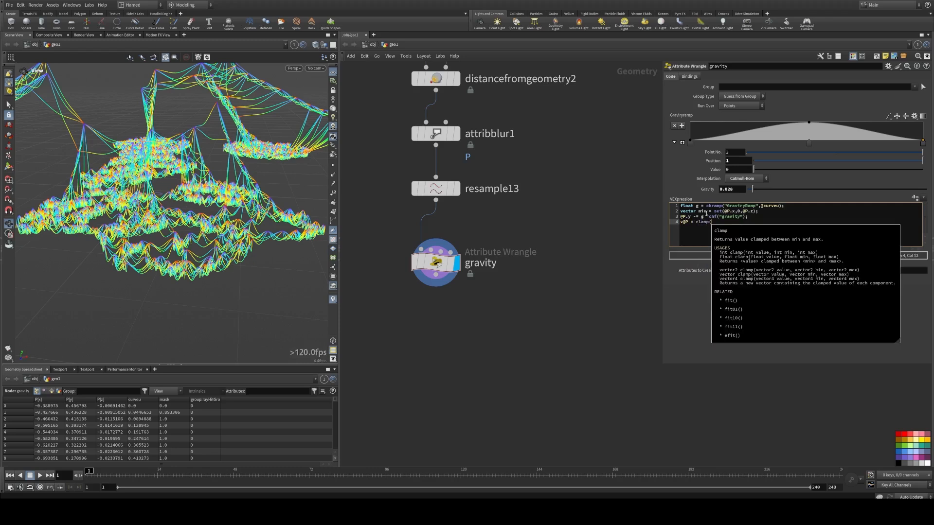
pyautogui.write('v@P,')
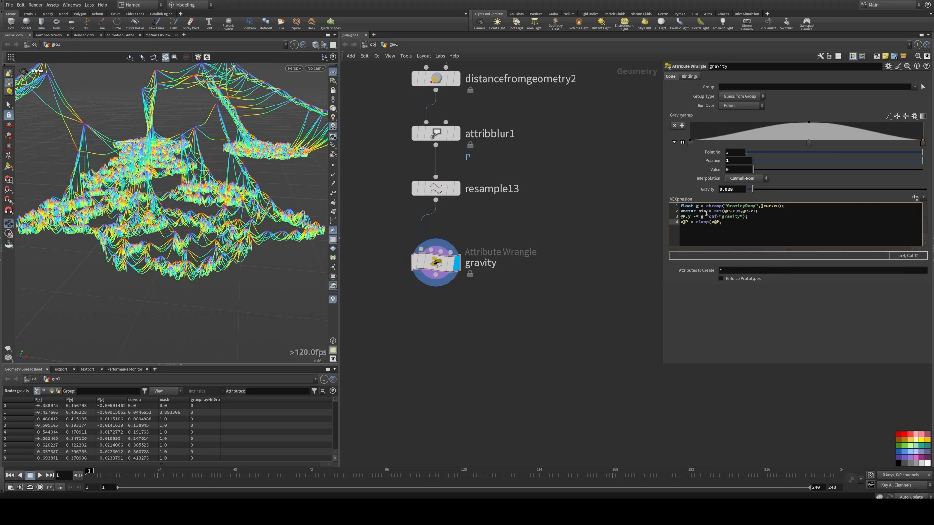
pyautogui.write('min')
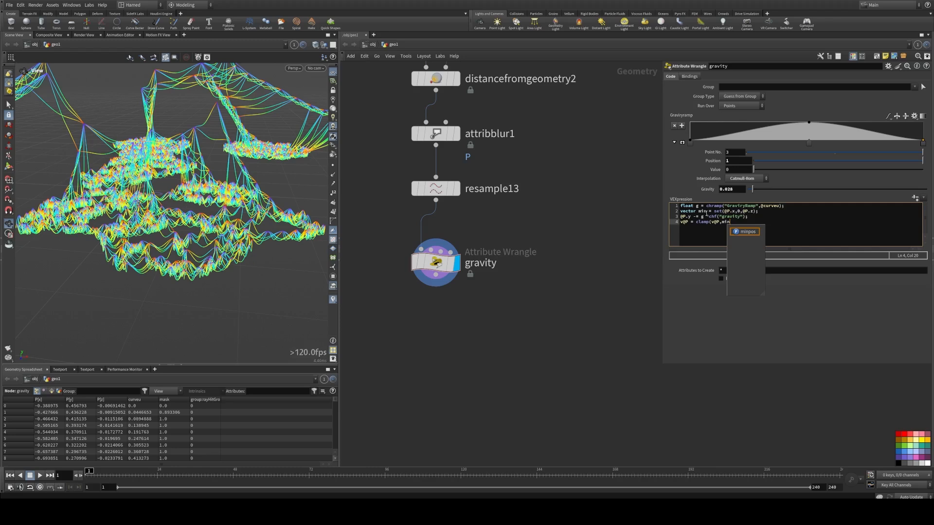
pyautogui.write(',v')
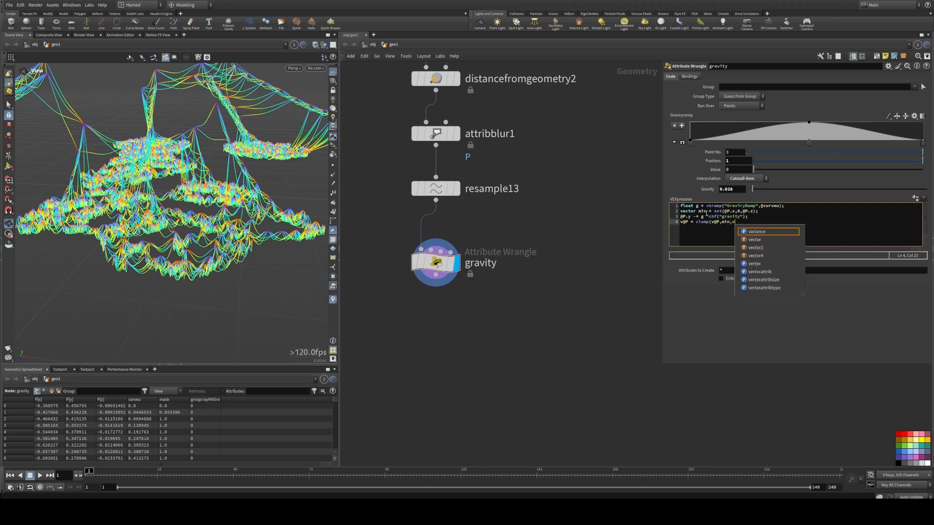
pyautogui.write('@P);')
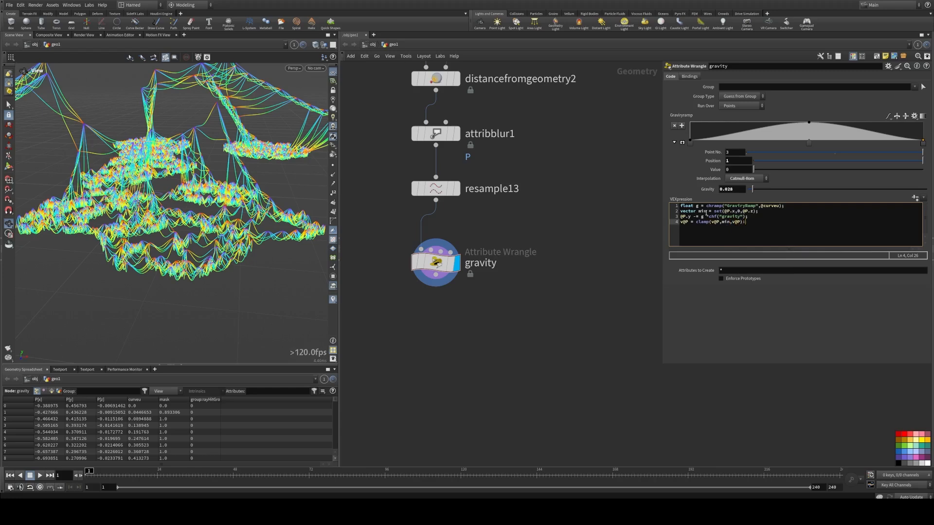
pyautogui.press('BackSpace')
pyautogui.write("'")
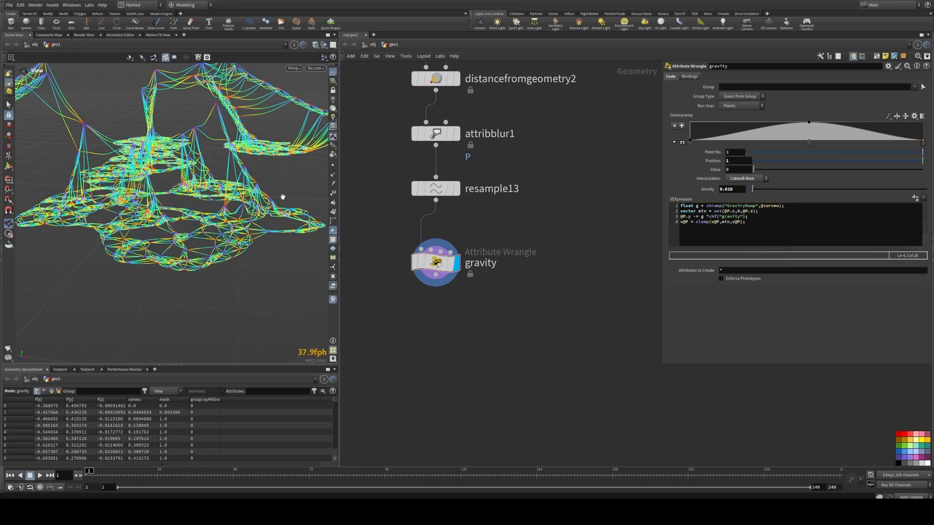
# Step: Try different Gravity strengths and settle on about 0.033
pyautogui.moveTo(283, 197); pyautogui.dragTo(181, 196)
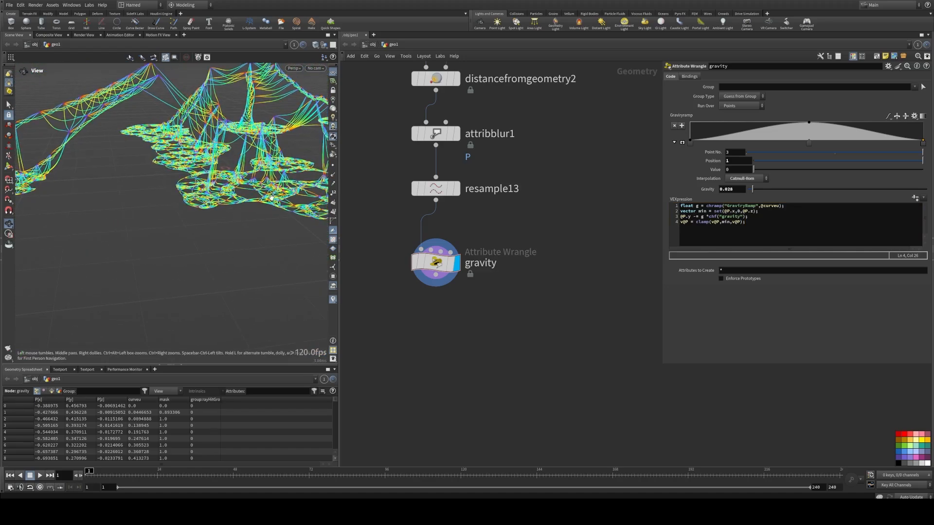
pyautogui.moveTo(754, 190); pyautogui.dragTo(784, 203)
pyautogui.moveTo(168, 187); pyautogui.dragTo(231, 179)
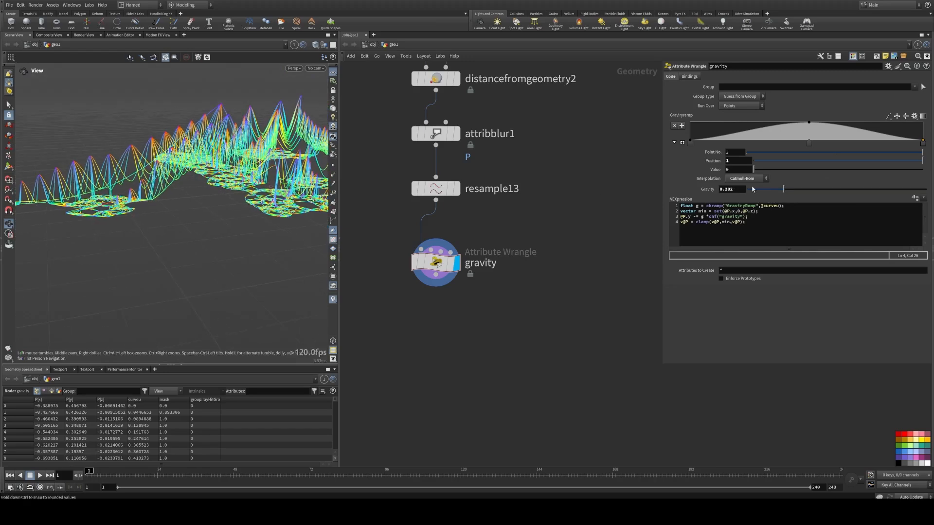
pyautogui.moveTo(783, 190); pyautogui.dragTo(754, 191)
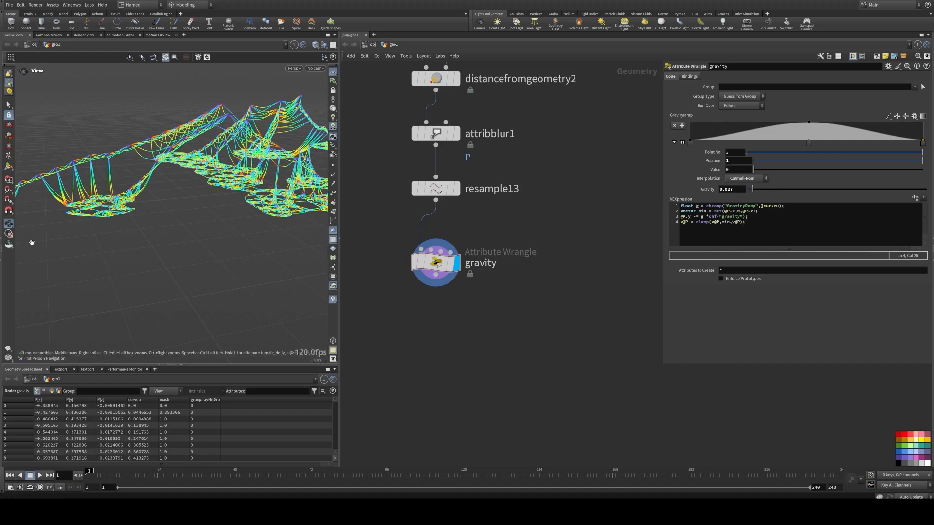
pyautogui.moveTo(80, 225); pyautogui.dragTo(46, 196)
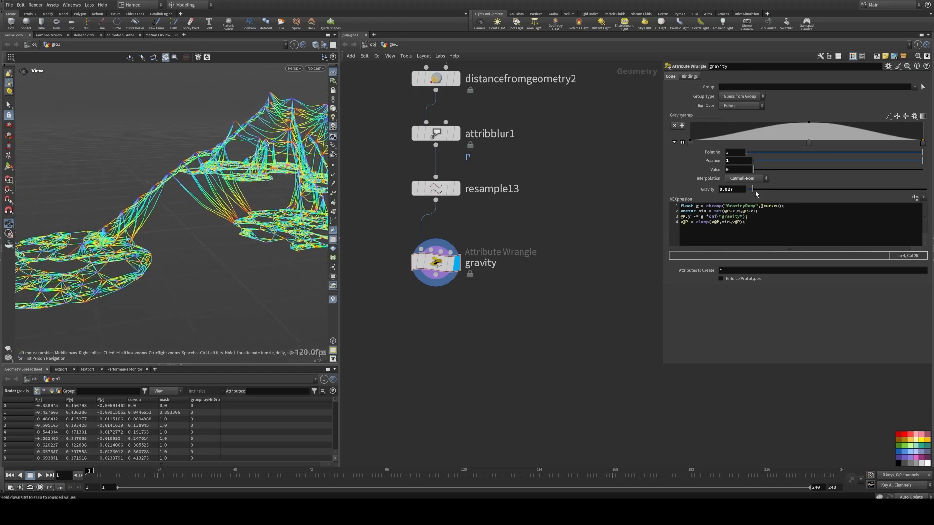
pyautogui.moveTo(752, 189)
pyautogui.mouseDown()
pyautogui.moveTo(765, 190)
pyautogui.moveTo(755, 193)
pyautogui.mouseUp()
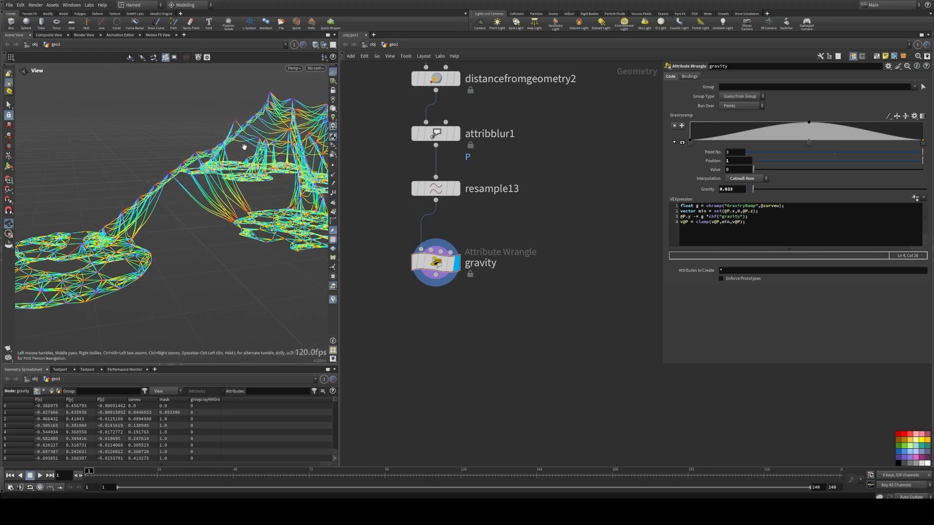
pyautogui.moveTo(244, 147); pyautogui.dragTo(231, 121)
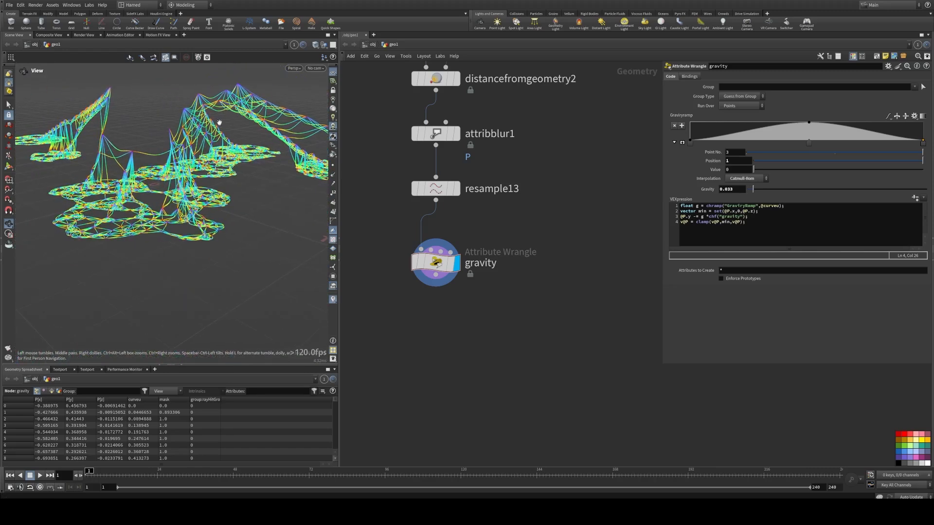
# Step: Insert a Measure node between resample13 and the gravity wrangle
pyautogui.moveTo(442, 264); pyautogui.dragTo(441, 343)
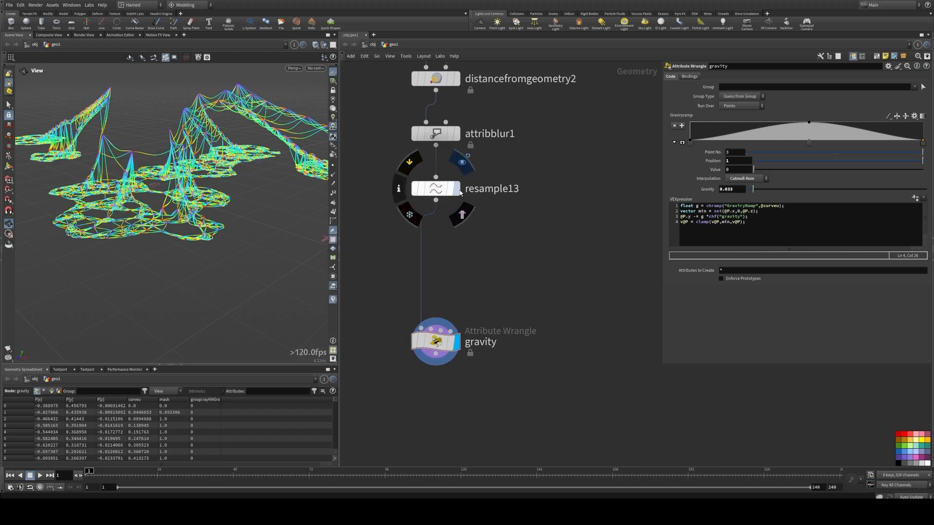
pyautogui.click(457, 188)
pyautogui.press('Tab')
pyautogui.write('me')
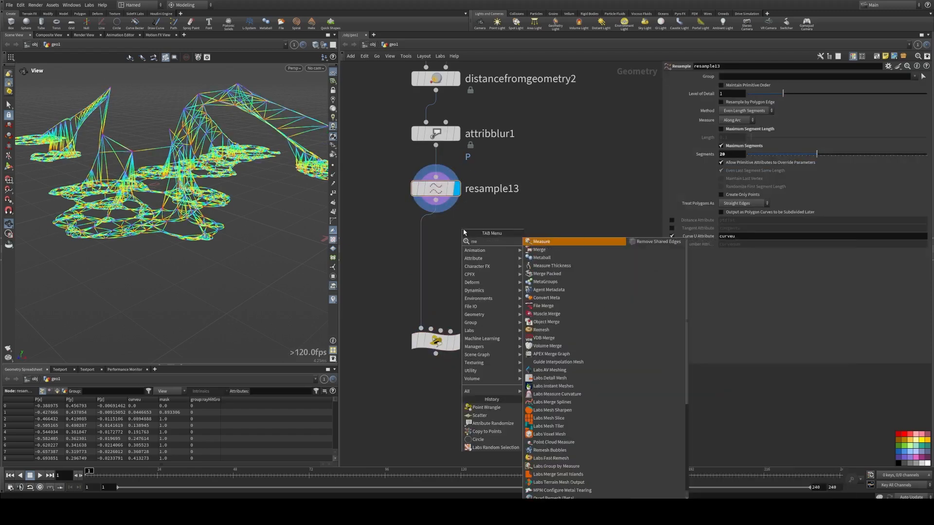
pyautogui.press('Return')
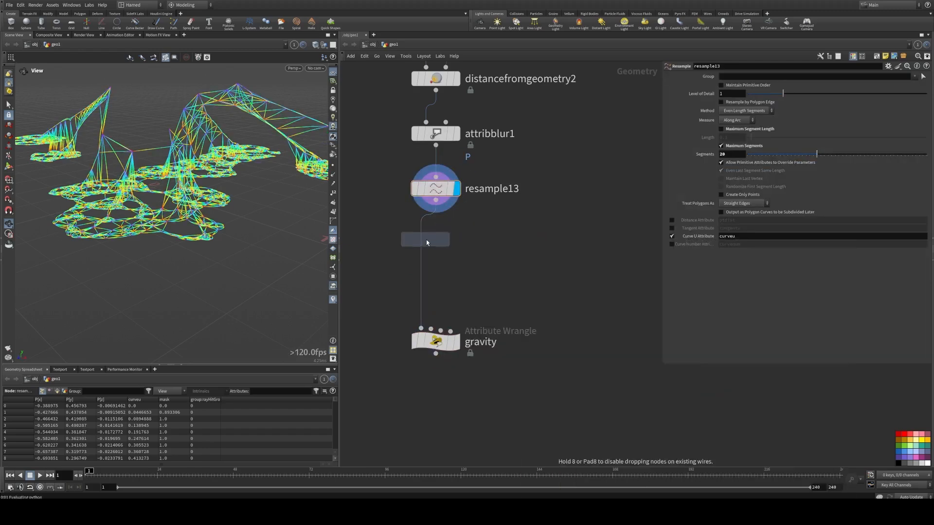
pyautogui.click(421, 243)
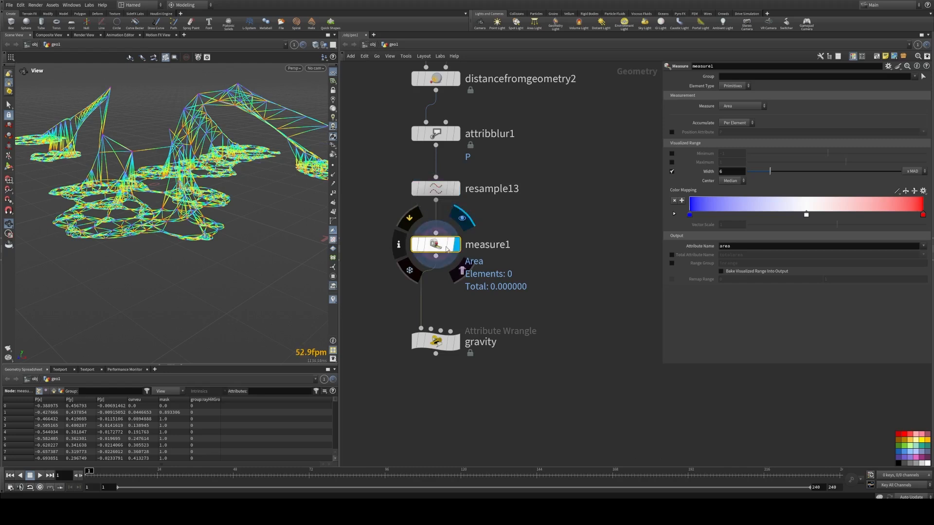
# Step: Set the Measure node to measure Perimeter / Length and inspect its values in the spreadsheet
pyautogui.click(463, 218)
pyautogui.click(737, 106)
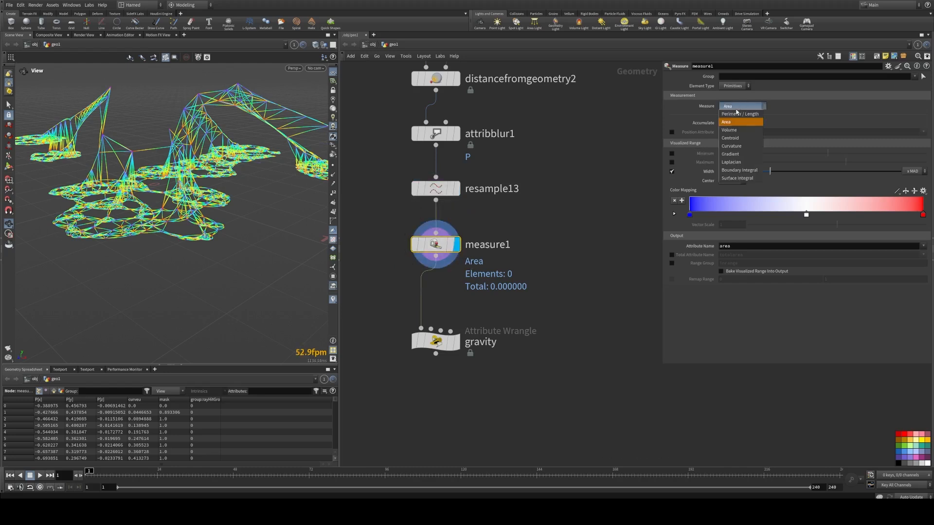
pyautogui.click(735, 118)
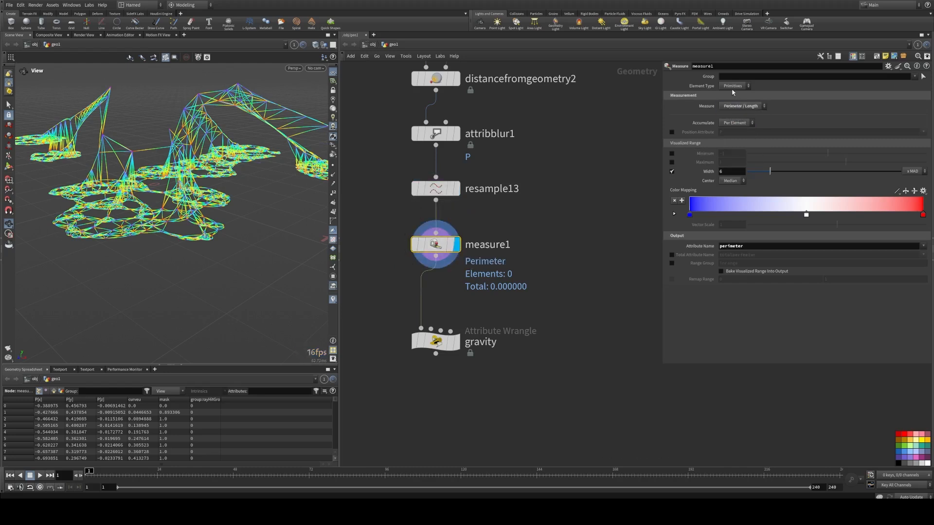
pyautogui.click(54, 391)
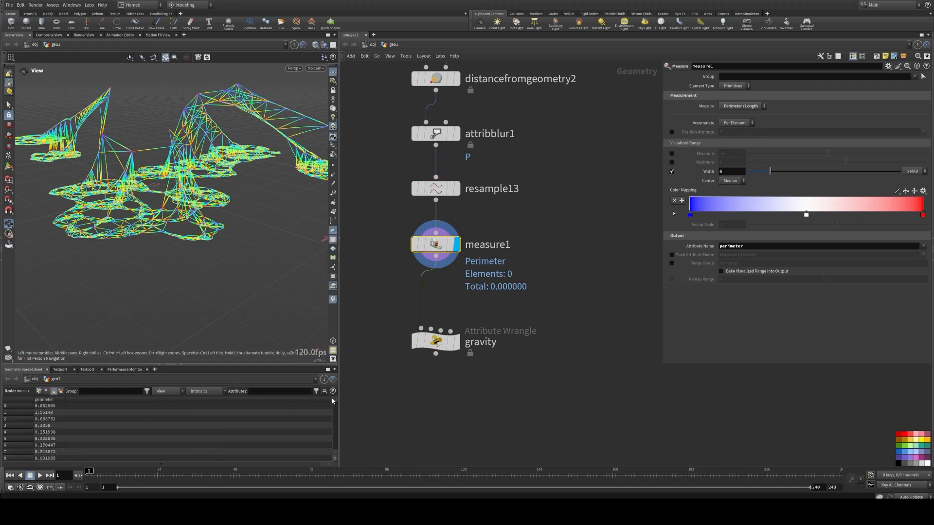
pyautogui.moveTo(334, 400)
pyautogui.mouseDown()
pyautogui.moveTo(333, 449)
pyautogui.moveTo(328, 398)
pyautogui.mouseUp()
# Step: Rename the measure node's output attribute to length
pyautogui.moveTo(745, 246); pyautogui.dragTo(682, 246)
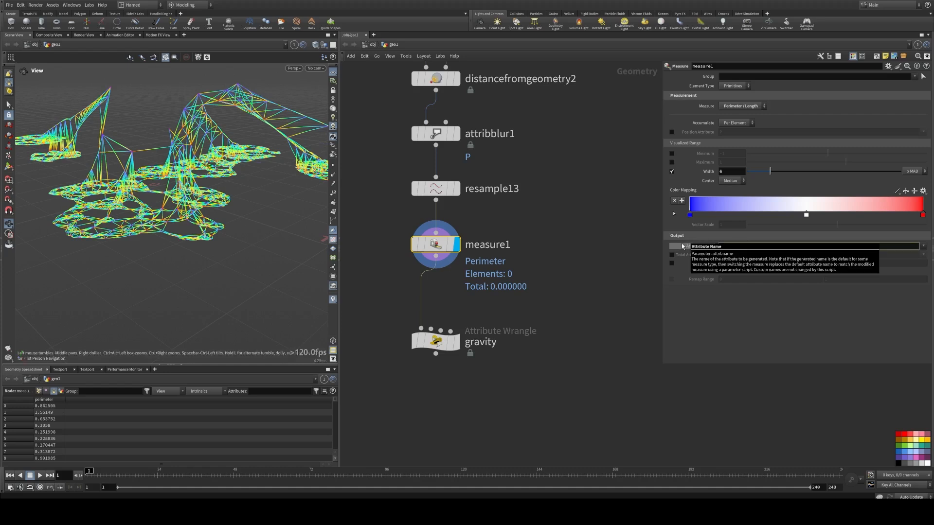
pyautogui.write('le')
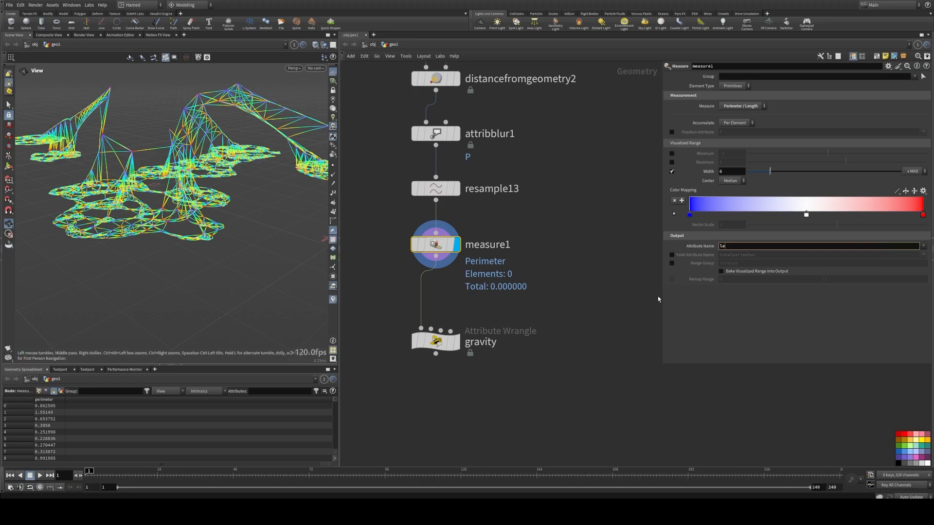
pyautogui.write('ngth')
pyautogui.press('Return')
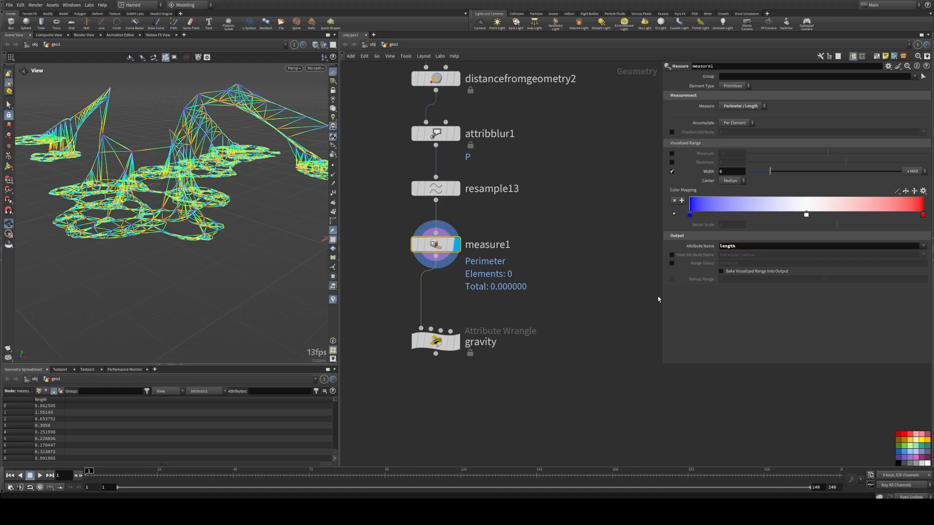
pyautogui.click(457, 342)
pyautogui.moveTo(436, 342); pyautogui.dragTo(436, 317)
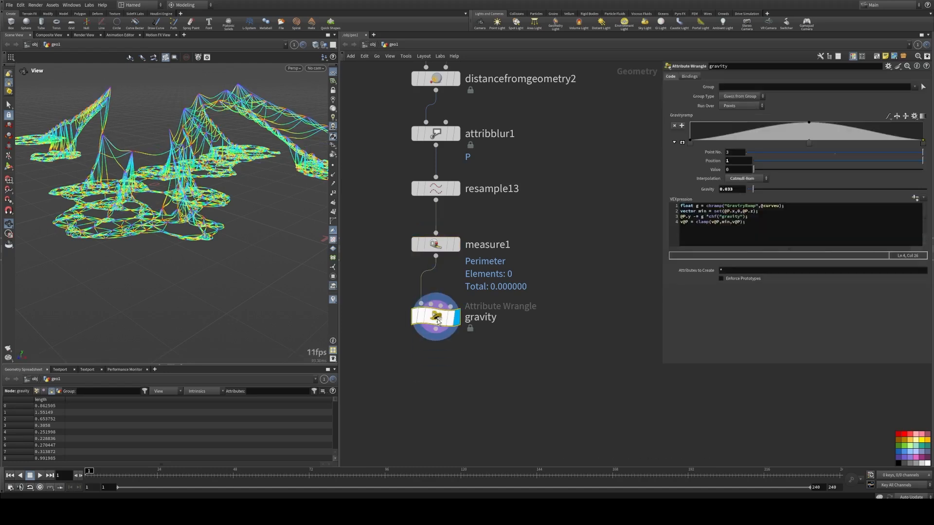
pyautogui.moveTo(367, 345); pyautogui.dragTo(504, 295)
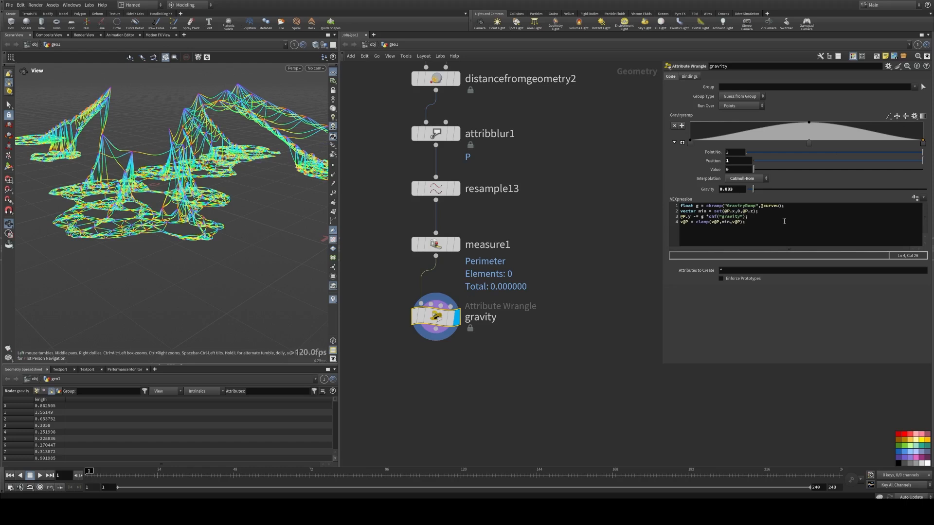
pyautogui.click(793, 206)
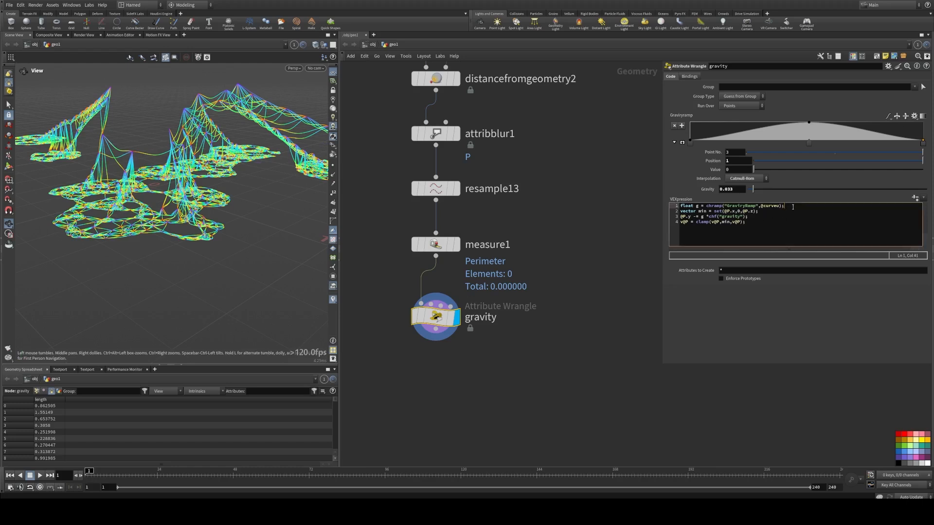
pyautogui.press('Return')
pyautogui.press('Return')
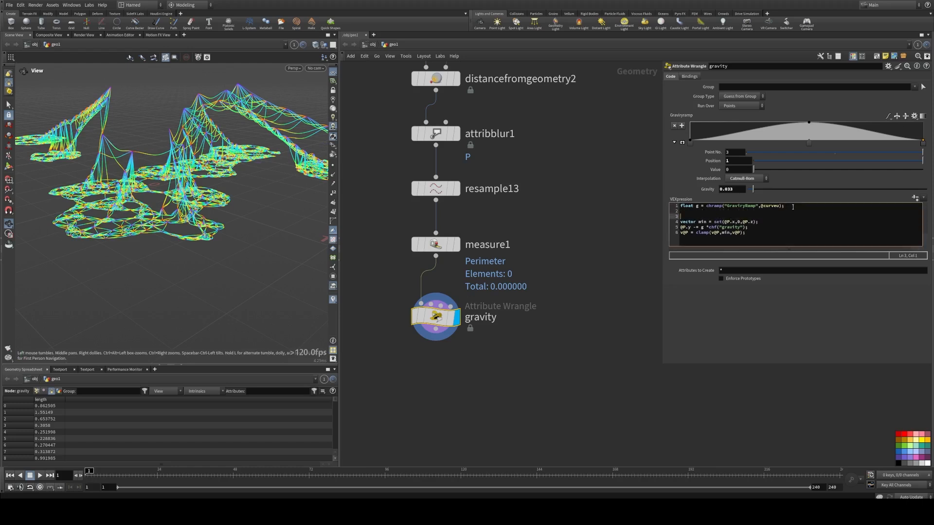
pyautogui.press('Up')
pyautogui.write('flo')
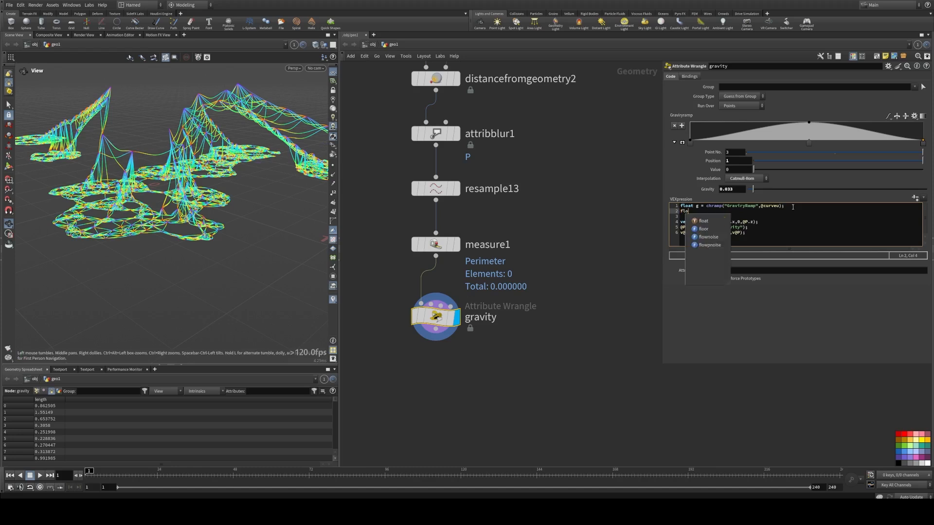
pyautogui.write('at len')
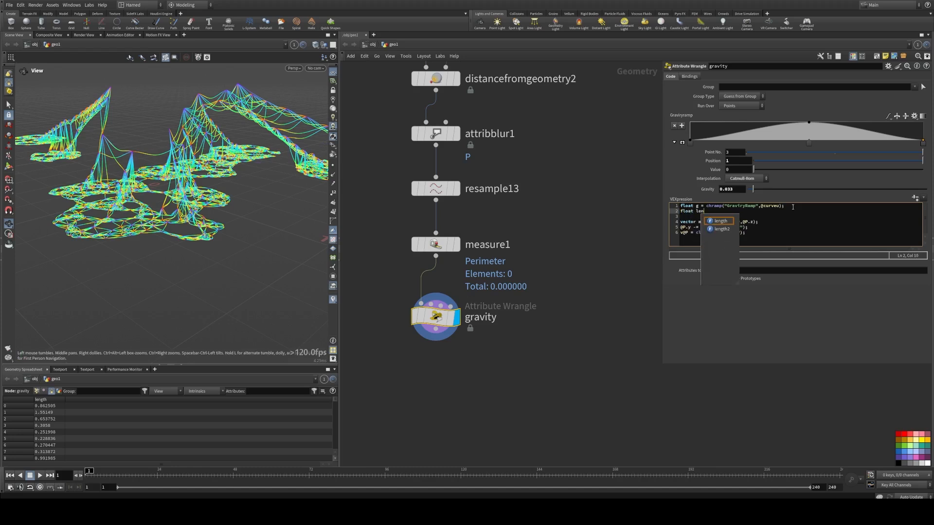
pyautogui.write('gth = ')
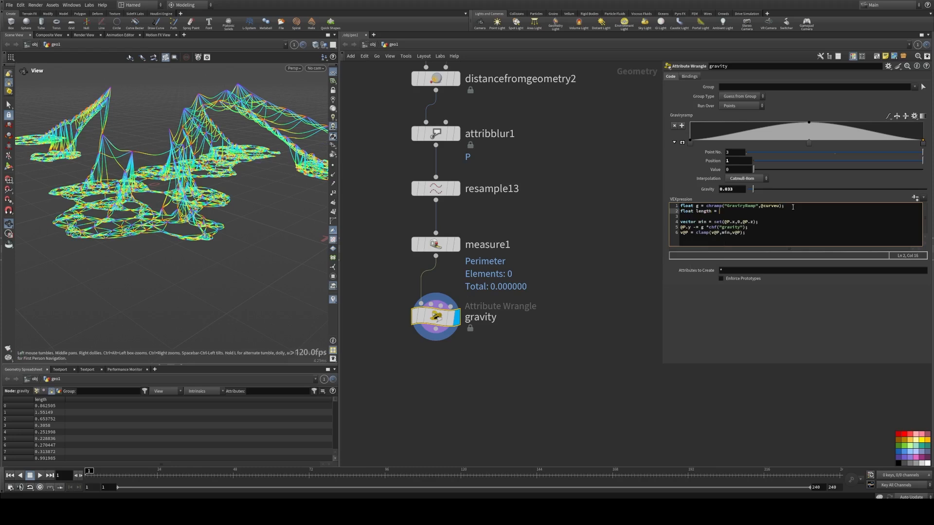
pyautogui.write('prim(')
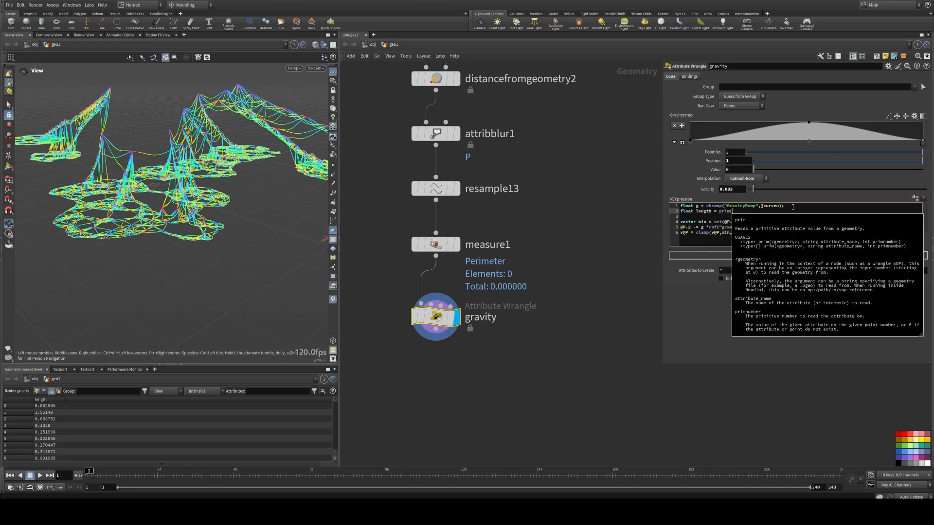
pyautogui.write('@primnum')
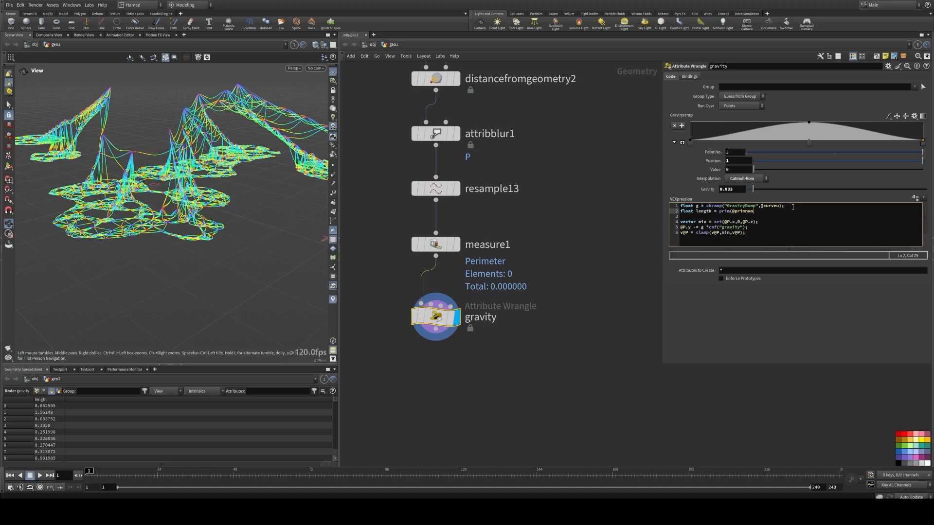
pyautogui.press('BackSpace')
pyautogui.press('BackSpace')
pyautogui.press('BackSpace')
pyautogui.press('BackSpace')
pyautogui.press('BackSpace')
pyautogui.press('BackSpace')
pyautogui.press('BackSpace')
pyautogui.press('BackSpace')
pyautogui.write('x')
pyautogui.press('BackSpace')
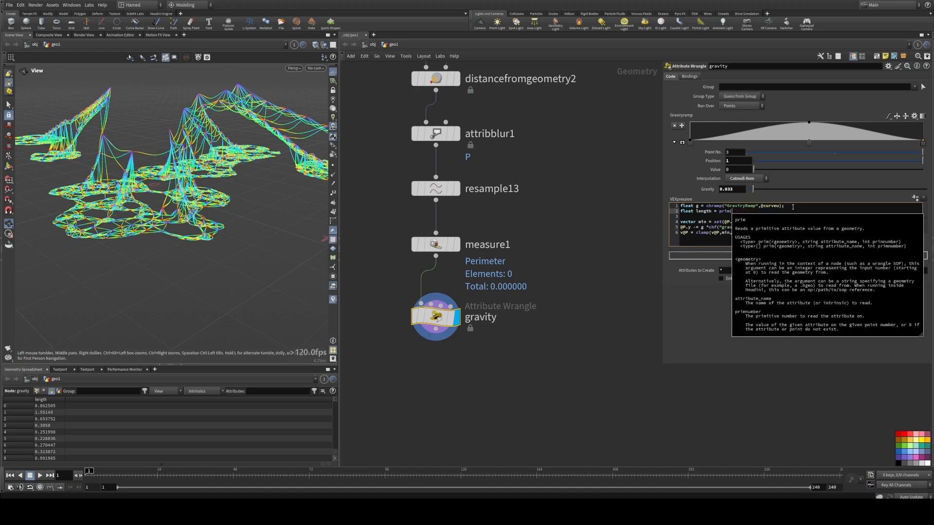
pyautogui.hotkey('ctrl', 'z')
pyautogui.hotkey('ctrl', 'z')
pyautogui.hotkey('ctrl', 'z')
pyautogui.press('BackSpace')
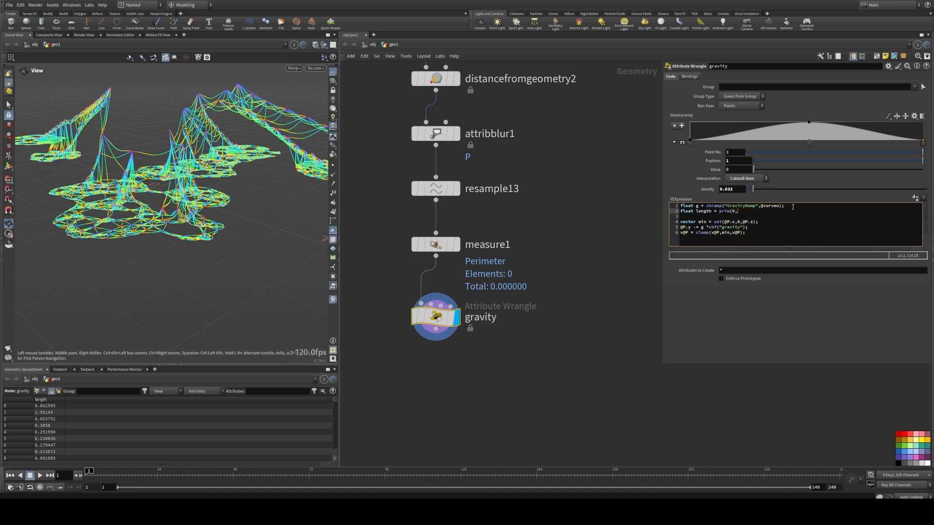
pyautogui.write('0,"')
pyautogui.write('le')
pyautogui.write('ngg')
pyautogui.write('t')
pyautogui.write('h"')
pyautogui.write(',@primnum);')
# Step: Multiply the gravity offset by length, making the line @P.y -= g * chf("gravity") * length;
pyautogui.click(615, 246)
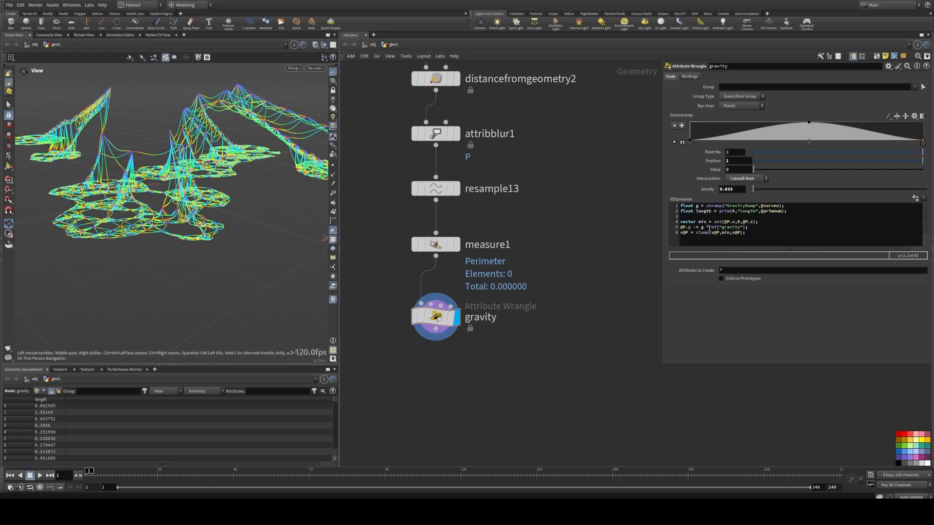
pyautogui.click(709, 228)
pyautogui.click(748, 222)
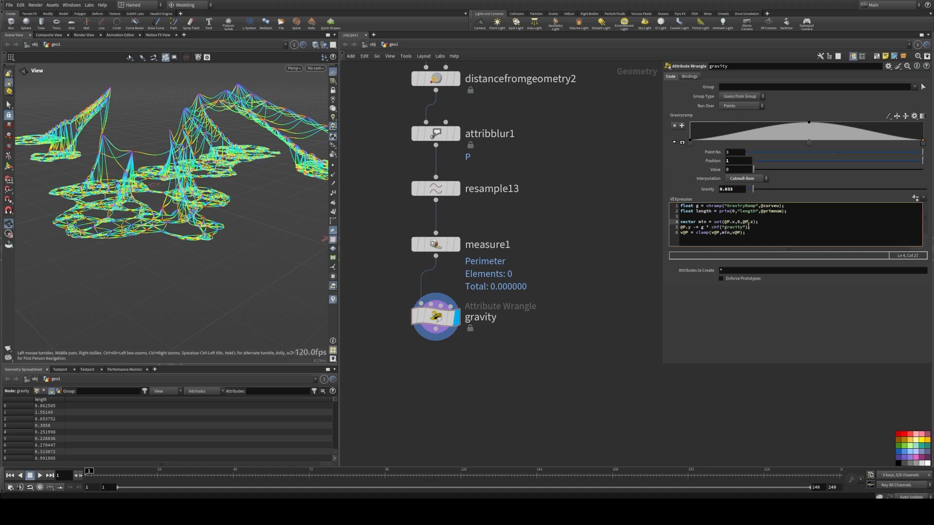
pyautogui.press('Down')
pyautogui.write('* leght')
pyautogui.press('BackSpace')
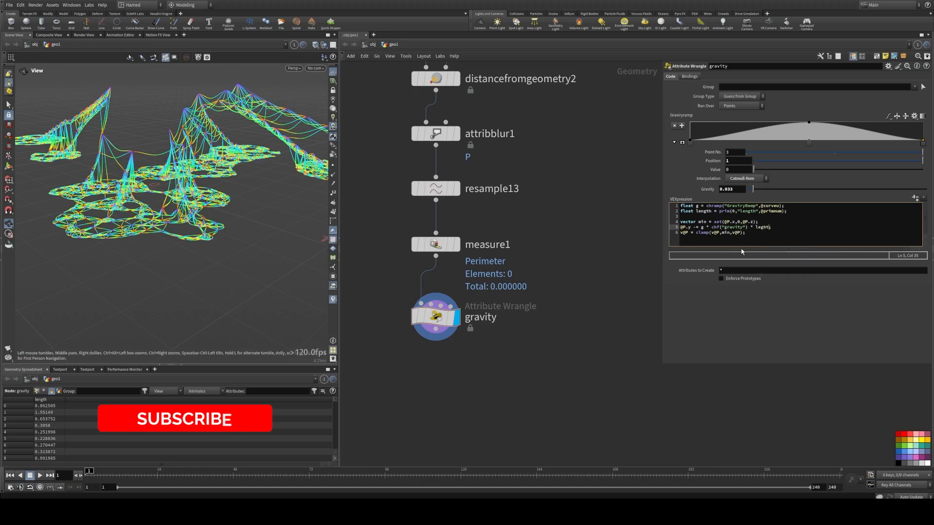
pyautogui.write('th')
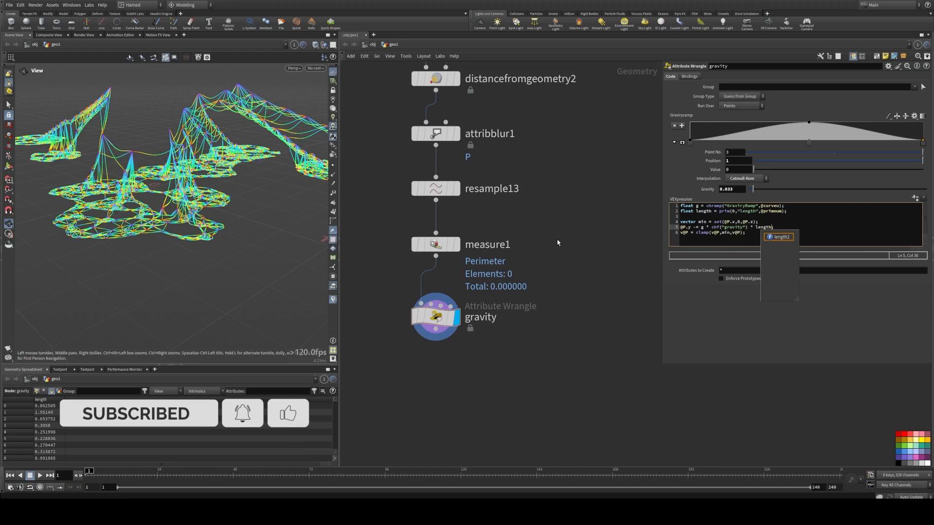
pyautogui.write(';')
# Step: Lower the Gravity strength to about 0.094
pyautogui.moveTo(244, 146); pyautogui.dragTo(250, 107)
pyautogui.moveTo(750, 189); pyautogui.dragTo(782, 190)
pyautogui.scroll(-5, 191, 180)
pyautogui.moveTo(770, 190)
pyautogui.mouseDown()
pyautogui.moveTo(802, 190)
pyautogui.moveTo(749, 189)
pyautogui.moveTo(766, 184)
pyautogui.mouseUp()
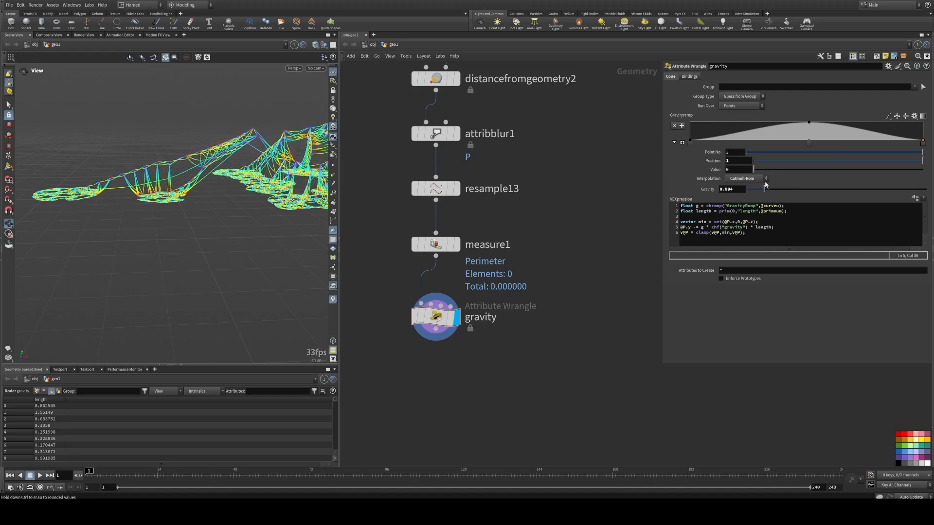
pyautogui.moveTo(287, 171); pyautogui.dragTo(321, 171)
# Step: Set the middle gravity ramp point's position to 0.5
pyautogui.click(809, 143)
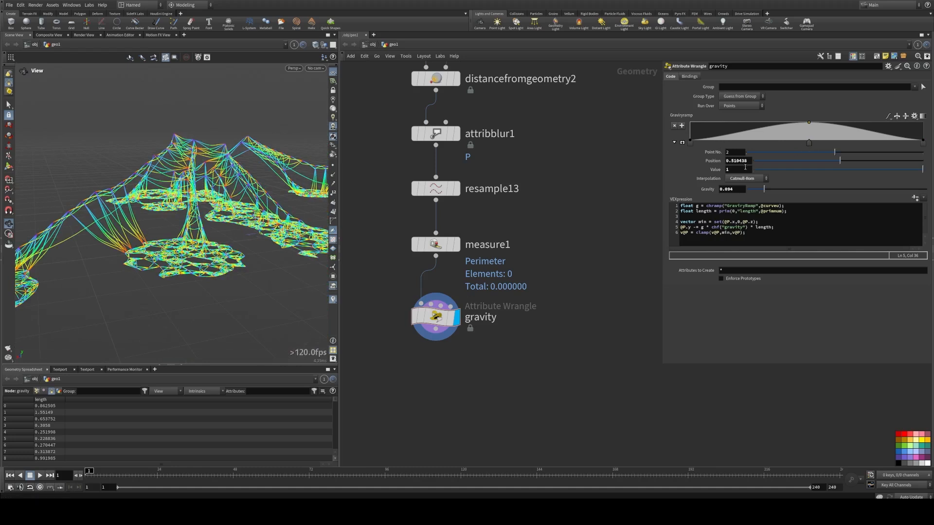
pyautogui.click(738, 161)
pyautogui.write('0.5')
pyautogui.press('Return')
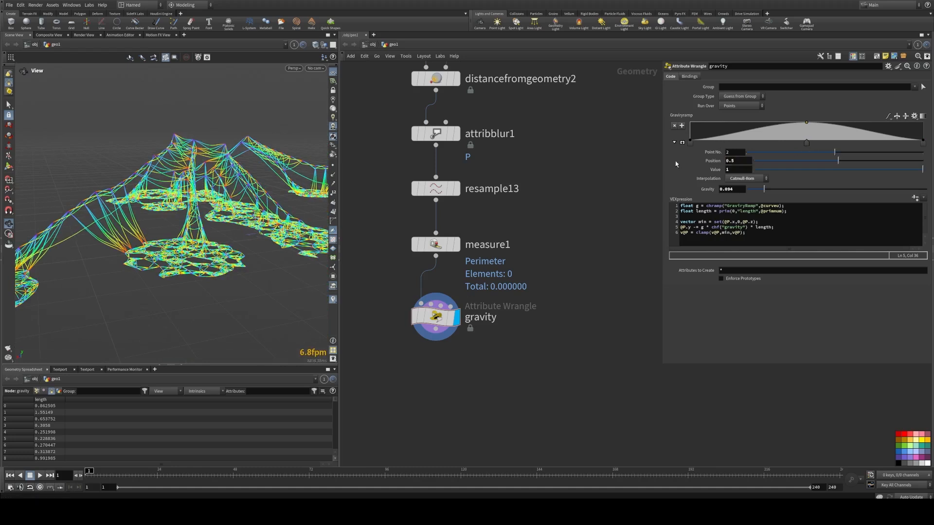
# Step: Switch the gravity ramp's interpolation to B-Spline
pyautogui.click(887, 119)
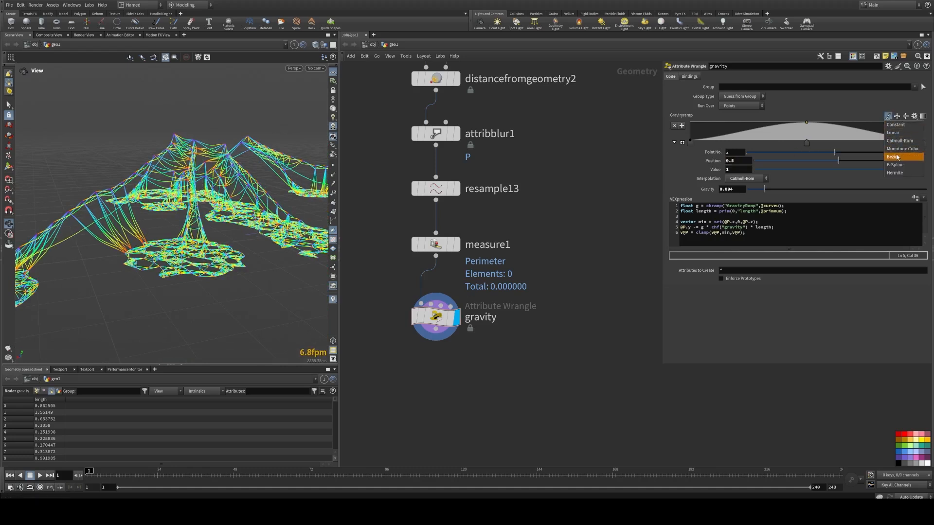
pyautogui.click(898, 157)
pyautogui.click(888, 118)
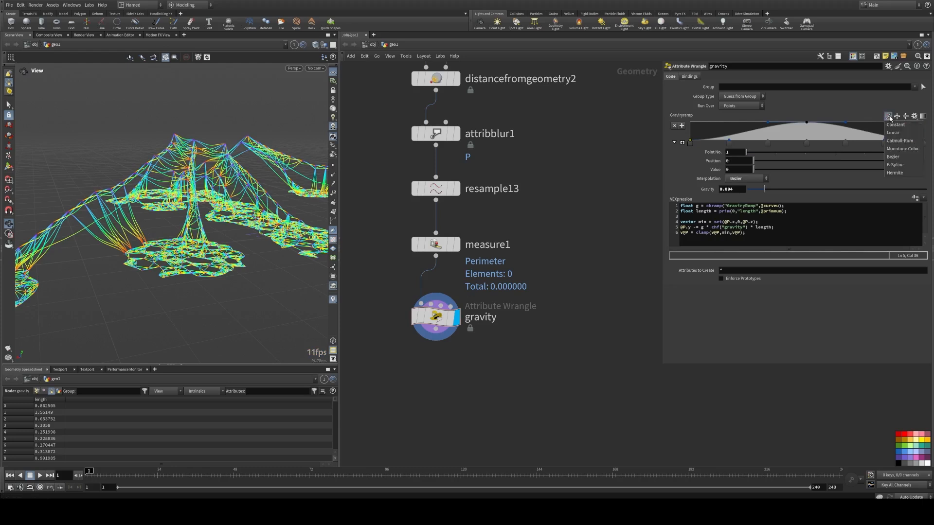
pyautogui.click(895, 170)
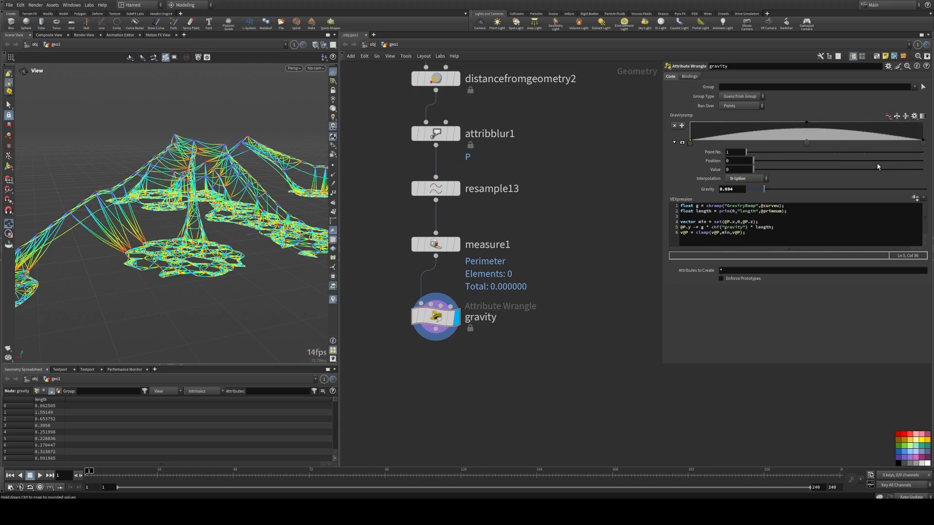
# Step: Raise the Gravity strength to about 0.152 and inspect the sagging curves in the viewport
pyautogui.moveTo(765, 192); pyautogui.dragTo(775, 192)
pyautogui.moveTo(245, 179)
pyautogui.mouseDown()
pyautogui.moveTo(137, 191)
pyautogui.moveTo(221, 152)
pyautogui.moveTo(188, 182)
pyautogui.moveTo(250, 191)
pyautogui.mouseUp()
pyautogui.scroll(5, 194, 184)
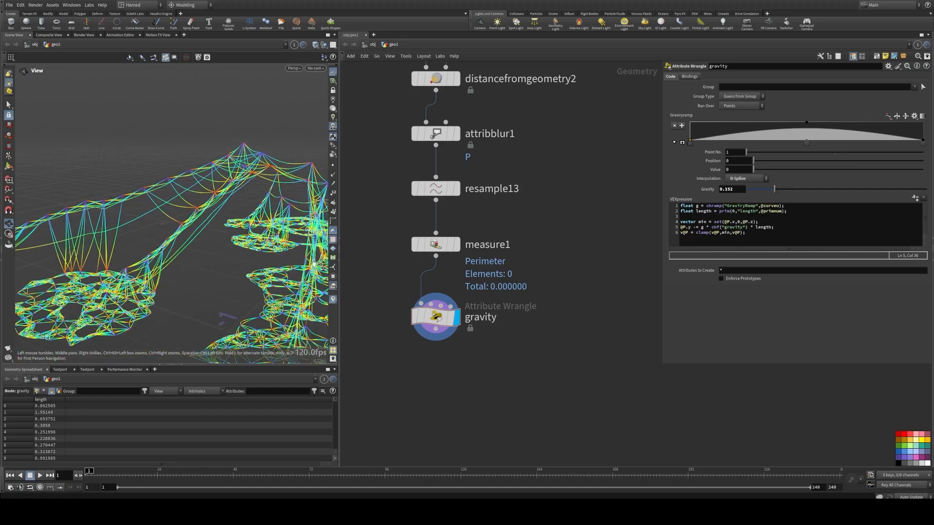
pyautogui.click(334, 299)
pyautogui.scroll(-3, 168, 209)
pyautogui.moveTo(168, 209); pyautogui.dragTo(195, 201)
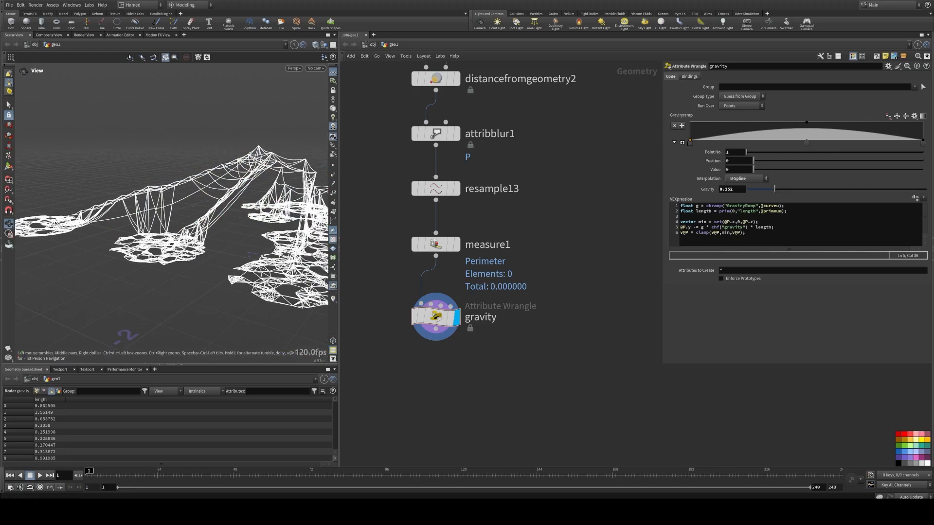
# Step: Move the vector min = set(@P.x,0,@P.z); line below the @P.y gravity line in the wrangle code
pyautogui.moveTo(423, 228); pyautogui.dragTo(419, 200, button='middle')
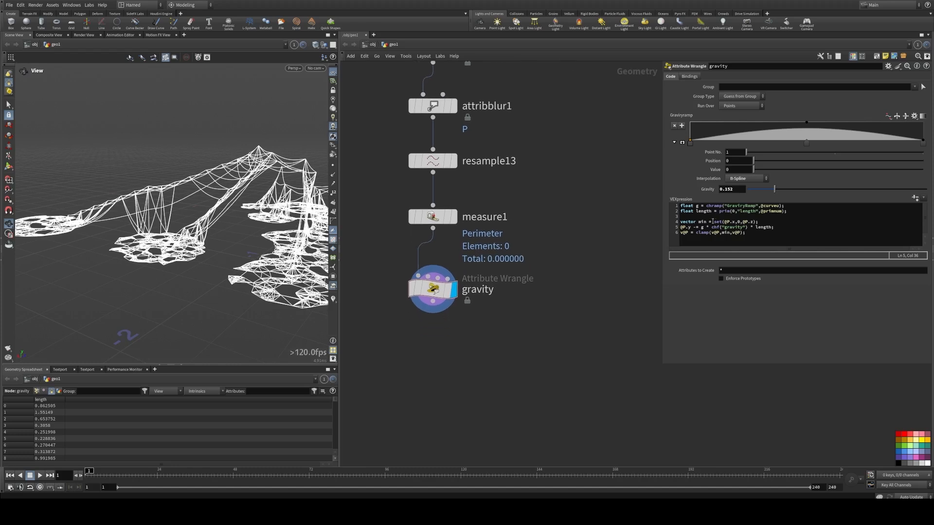
pyautogui.click(715, 212)
pyautogui.click(733, 222)
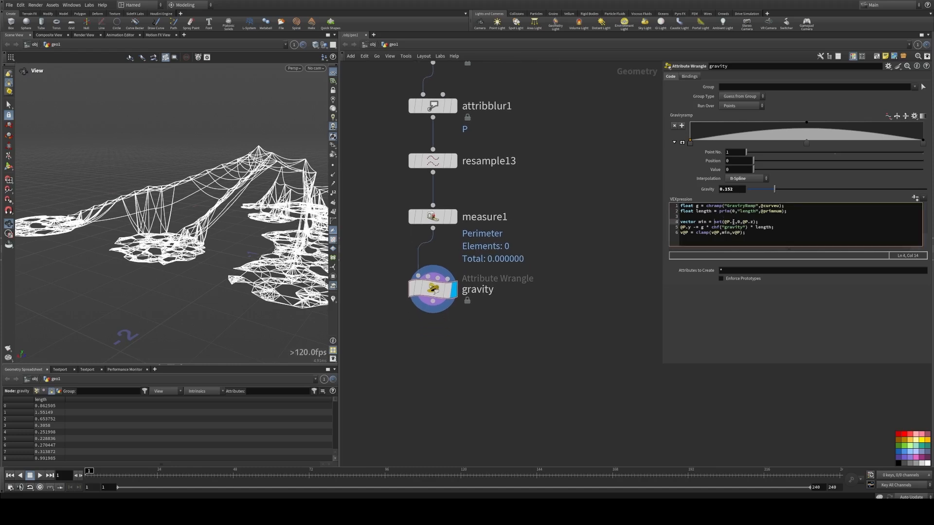
pyautogui.tripleClick(734, 223)
pyautogui.write('x')
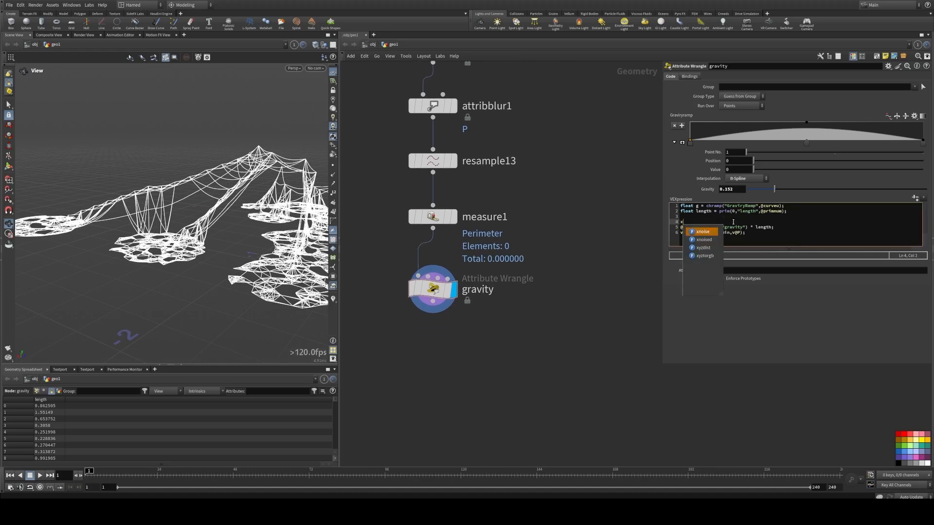
pyautogui.press('Escape')
pyautogui.hotkey('ctrl', 'z')
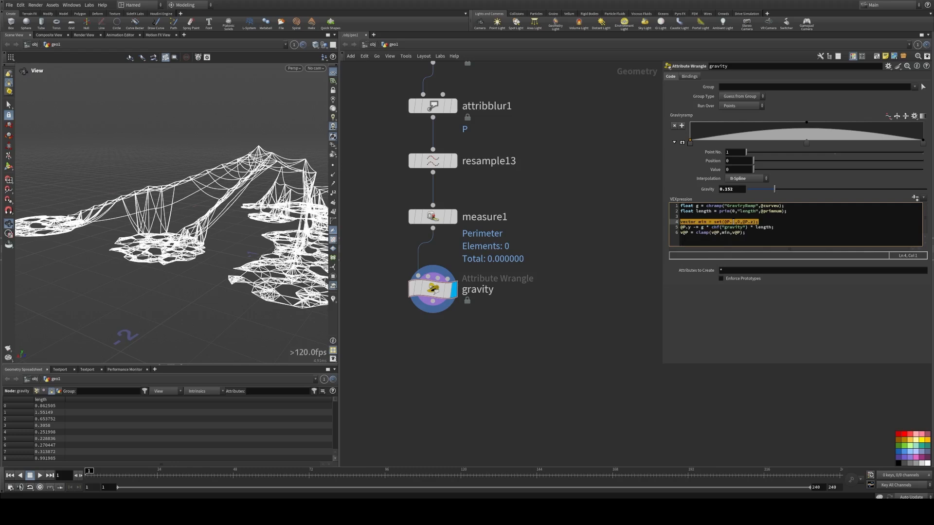
pyautogui.hotkey('ctrl', 'x')
pyautogui.press('Down')
pyautogui.press('End')
pyautogui.press('Return')
pyautogui.hotkey('ctrl', 'v')
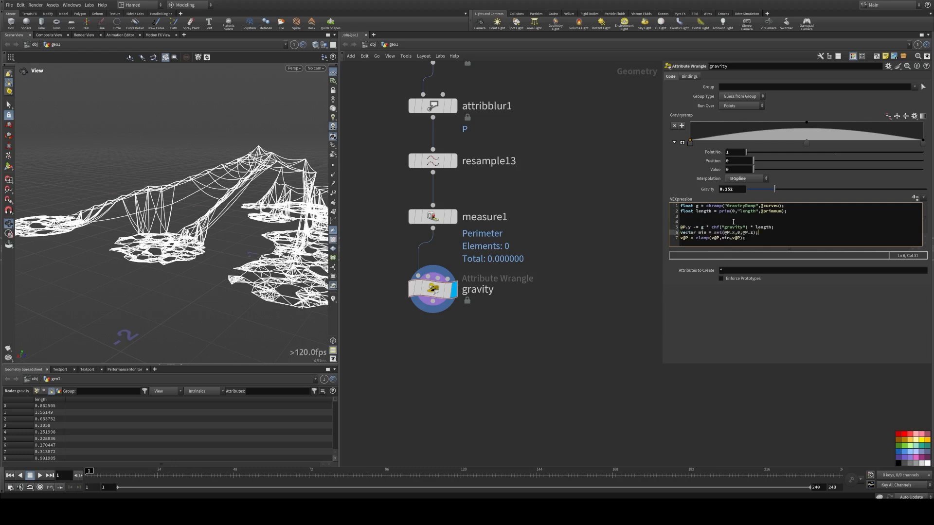
pyautogui.press('Up')
pyautogui.press('Up')
pyautogui.press('BackSpace')
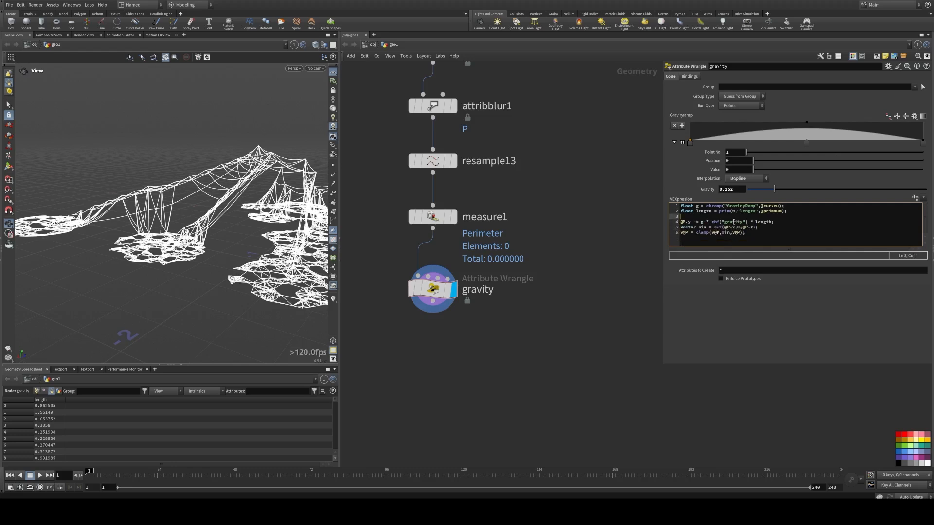
# Step: Rearrange the blank lines in the wrangle code so the declarations, the @P.y gravity line and the clamp lines are separated
pyautogui.press('Delete')
pyautogui.press('Down')
pyautogui.press('End')
pyautogui.press('Return')
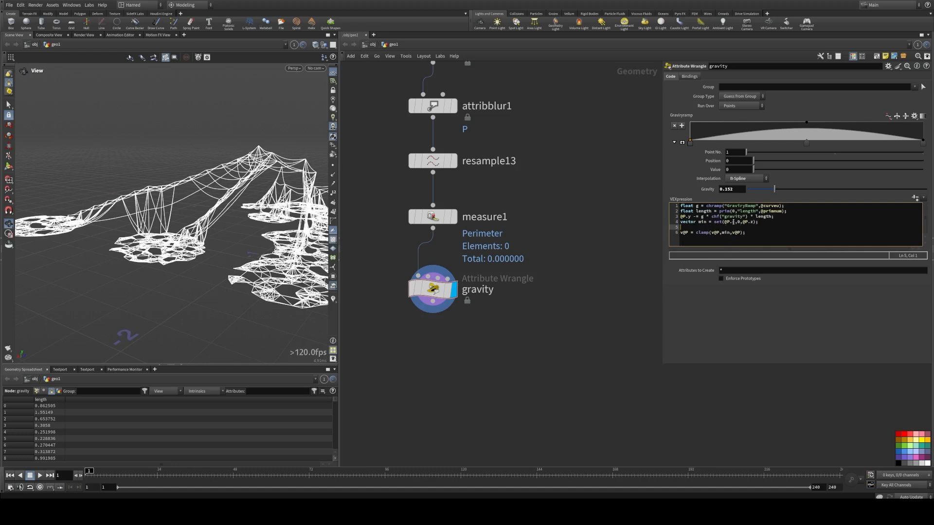
pyautogui.press('BackSpace')
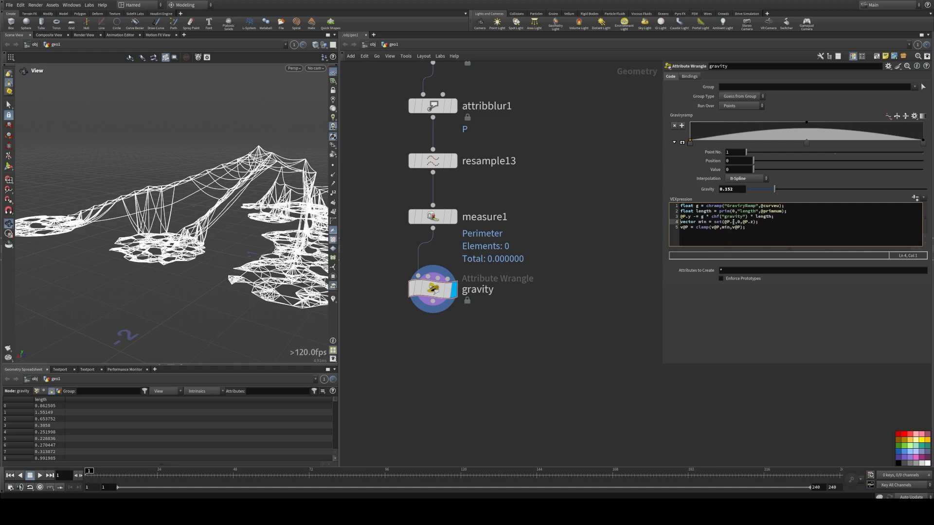
pyautogui.press('Up')
pyautogui.press('End')
pyautogui.press('Return')
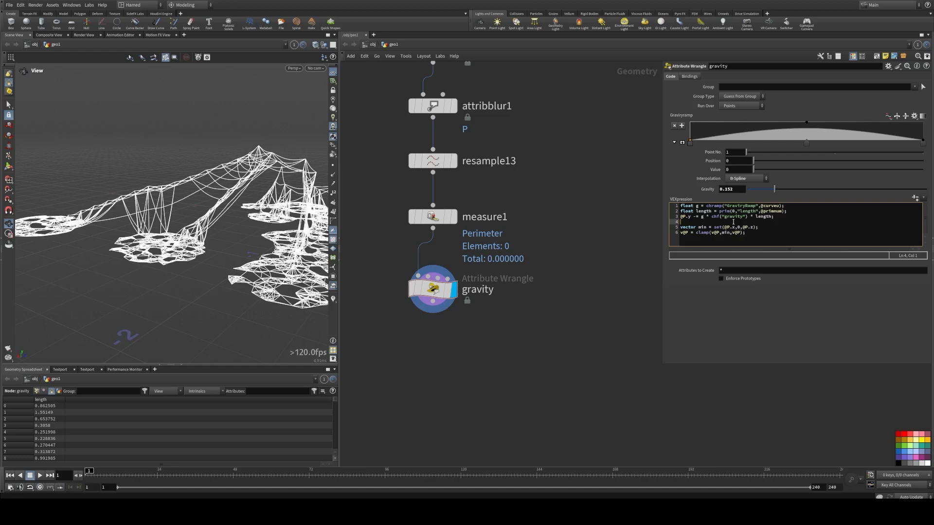
pyautogui.press('Up')
pyautogui.press('Return')
pyautogui.press('Return')
pyautogui.press('Up')
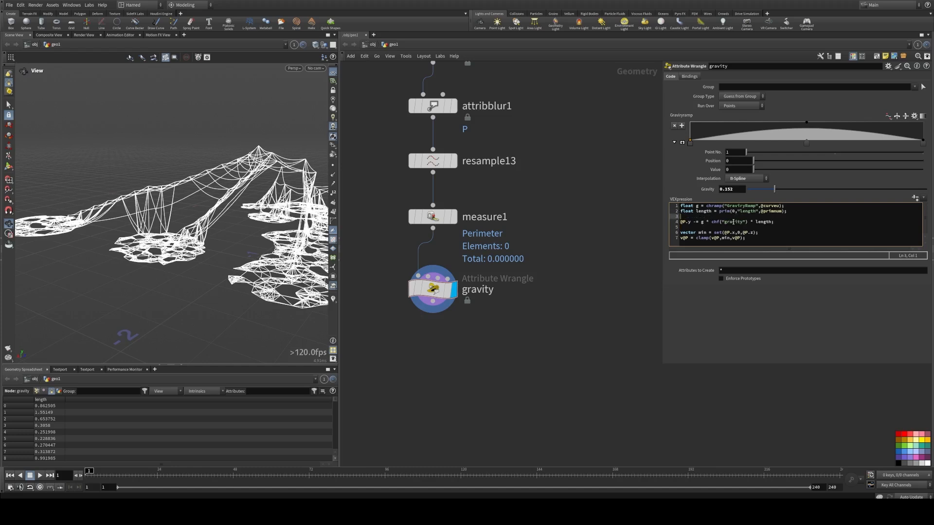
pyautogui.press('Up')
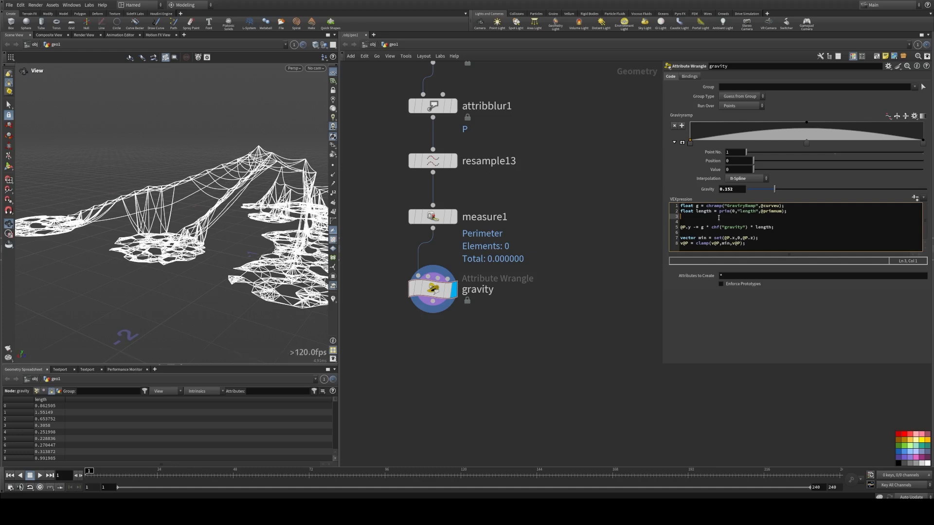
pyautogui.write('float rnd = rand')
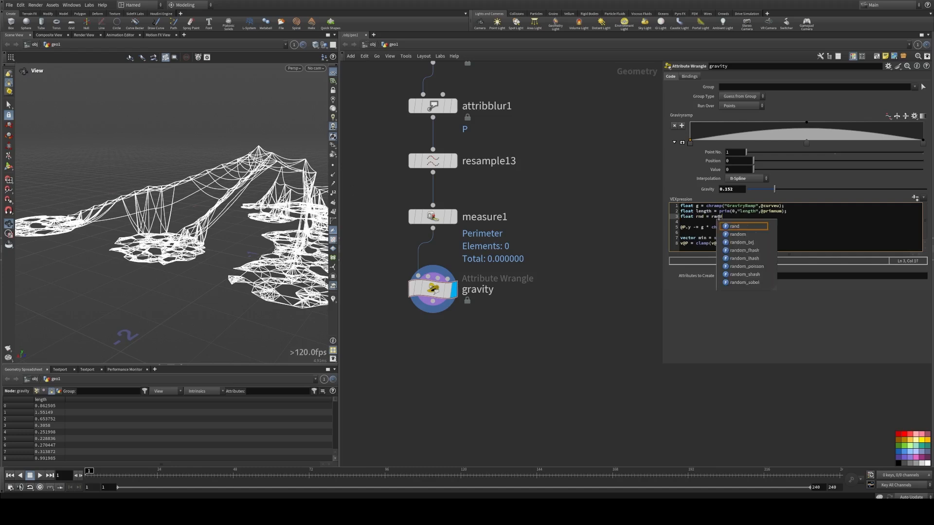
pyautogui.write('(@primnuum')
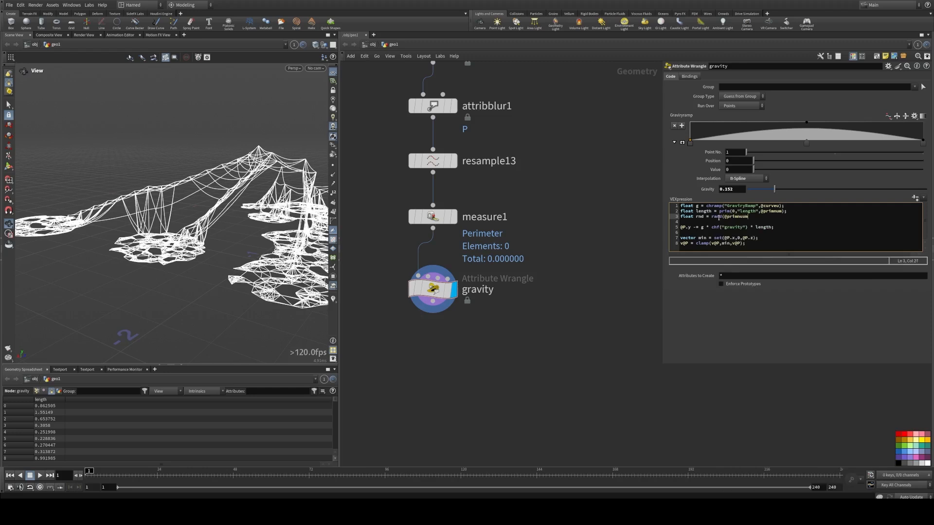
pyautogui.press('BackSpace')
pyautogui.press('BackSpace')
pyautogui.write('m * chi(')
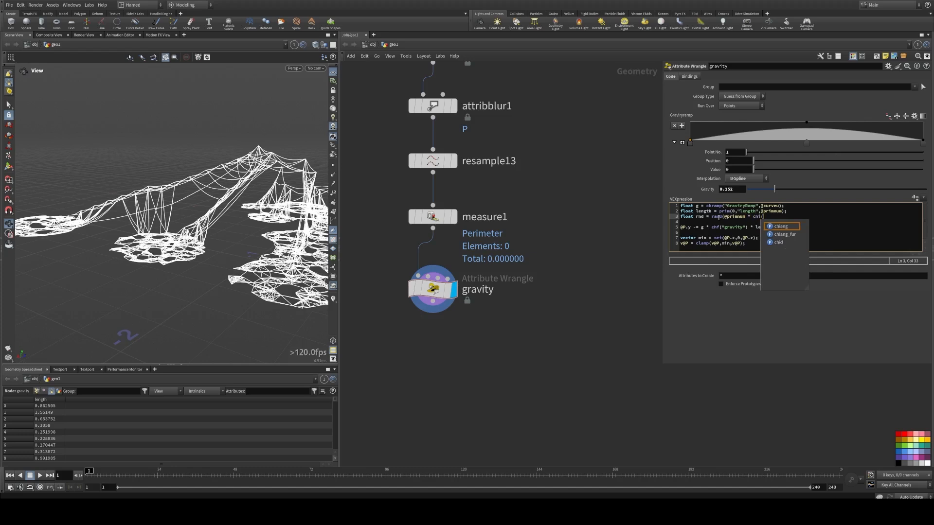
pyautogui.write('"s')
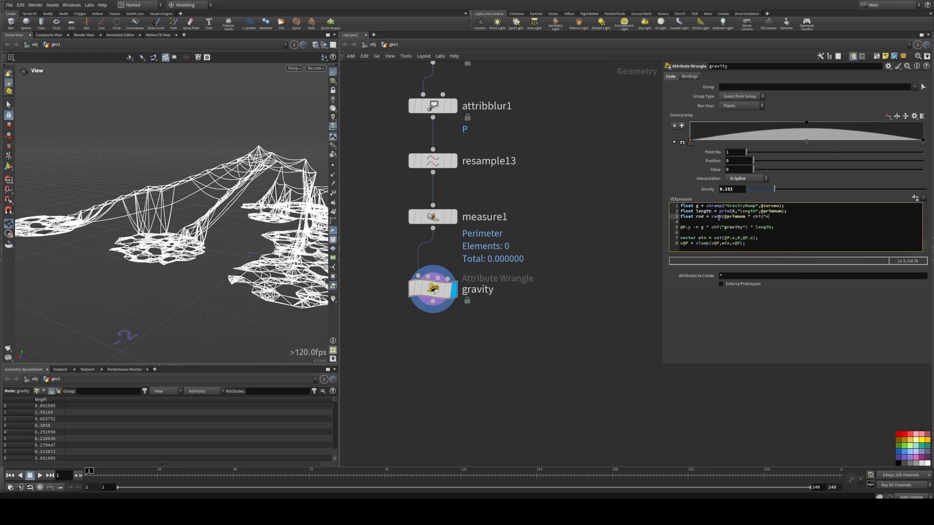
pyautogui.write('eed"));')
pyautogui.click(645, 231)
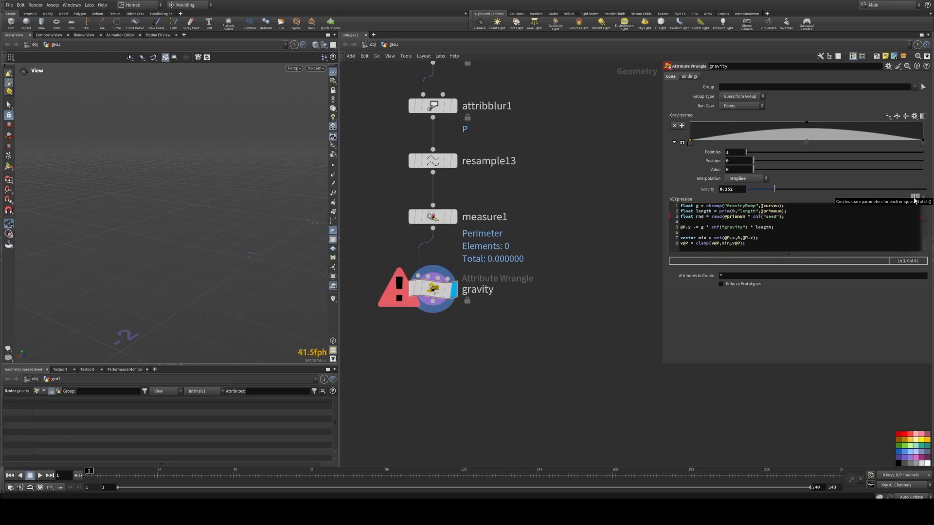
pyautogui.click(783, 216)
pyautogui.write(')')
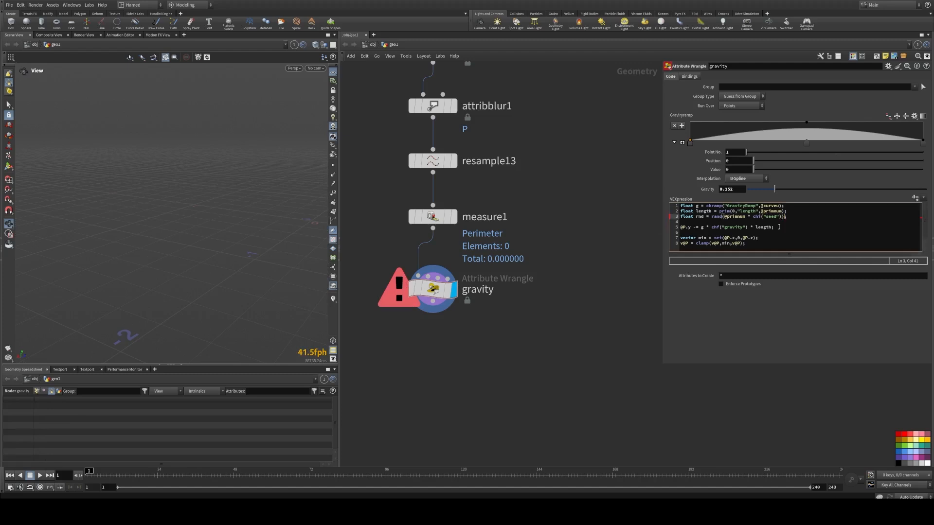
pyautogui.click(915, 198)
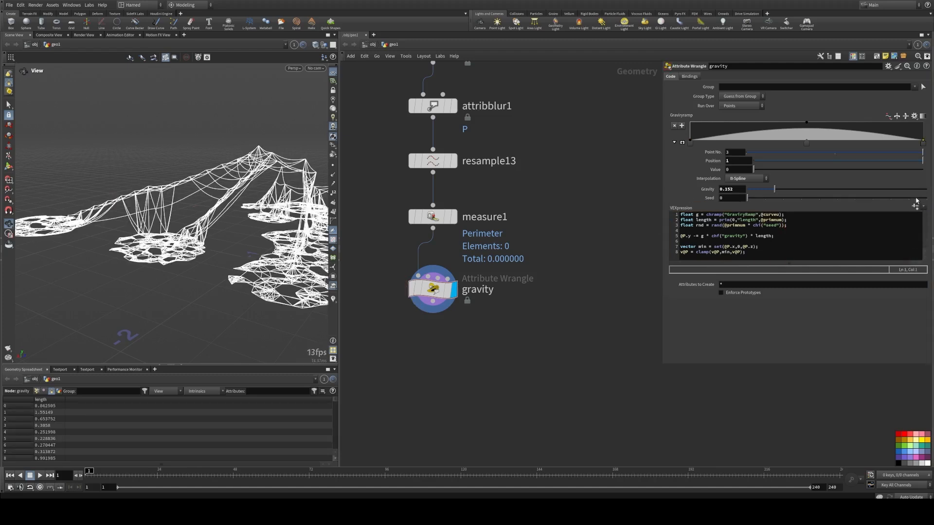
pyautogui.moveTo(751, 199); pyautogui.dragTo(769, 198)
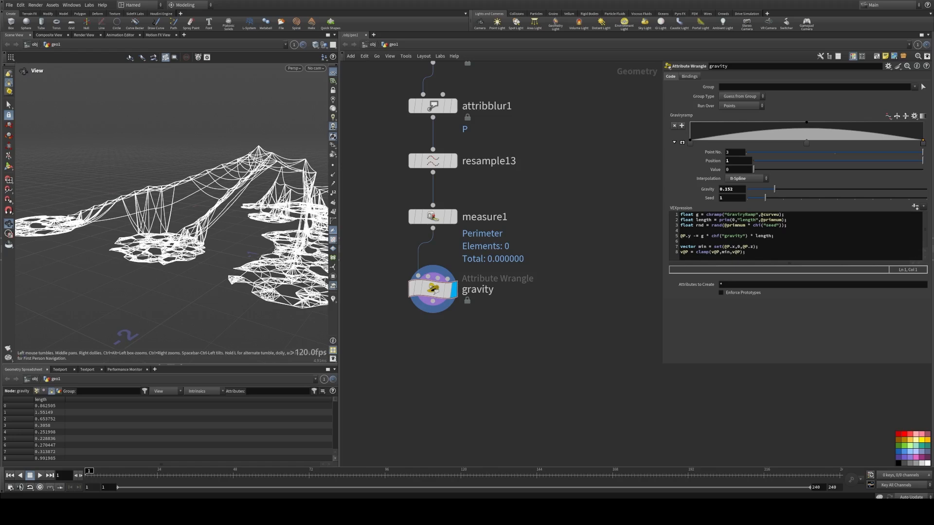
# Step: Multiply the gravity line by rnd so it reads @P.y -= g * chf("gravity") * length * rnd;
pyautogui.click(773, 236)
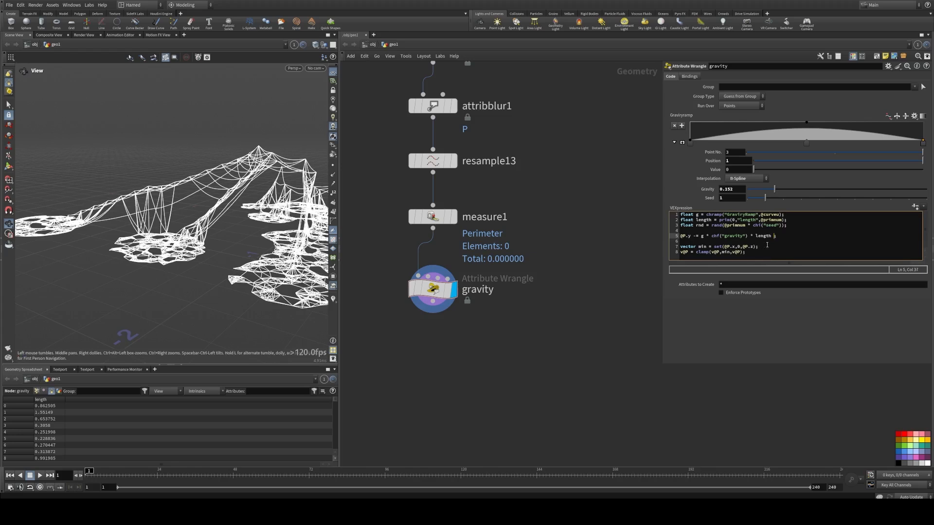
pyautogui.write('* rnd;')
# Step: Set Seed to 3 and Gravity to about 0.239, checking the randomized sag of the curves in the viewport
pyautogui.click(781, 202)
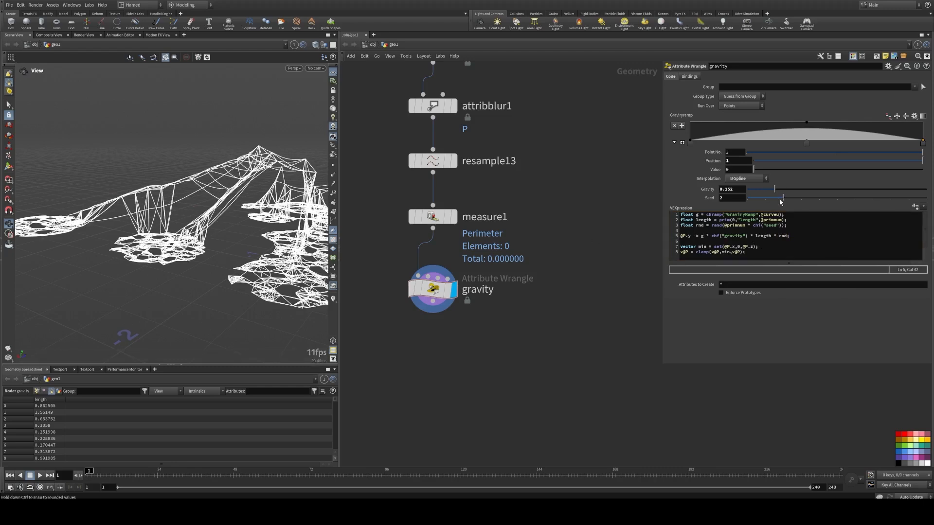
pyautogui.moveTo(781, 202)
pyautogui.mouseDown()
pyautogui.moveTo(892, 205)
pyautogui.moveTo(763, 203)
pyautogui.moveTo(920, 204)
pyautogui.moveTo(800, 204)
pyautogui.moveTo(781, 189)
pyautogui.moveTo(801, 190)
pyautogui.moveTo(790, 190)
pyautogui.mouseUp()
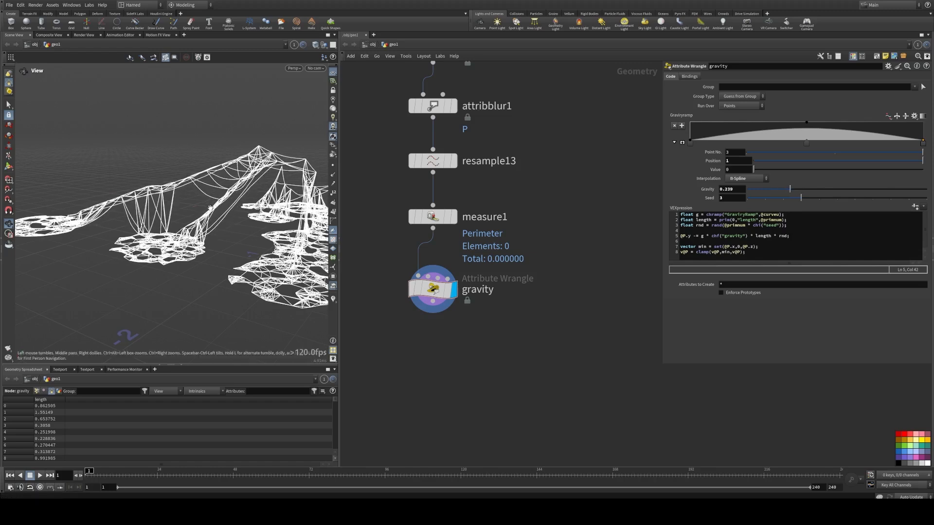
pyautogui.scroll(-5, 210, 208)
pyautogui.moveTo(210, 208); pyautogui.dragTo(228, 194)
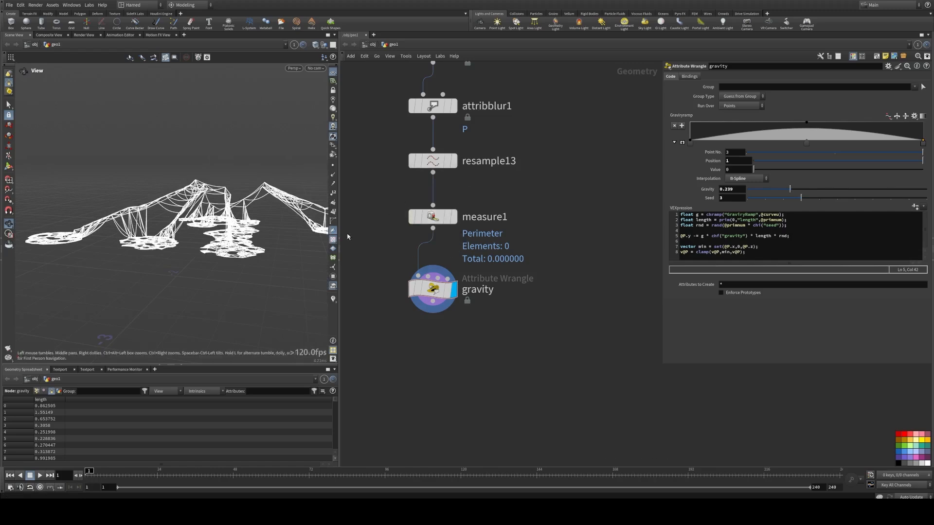
pyautogui.moveTo(170, 214); pyautogui.dragTo(197, 208)
pyautogui.scroll(4, 205, 212)
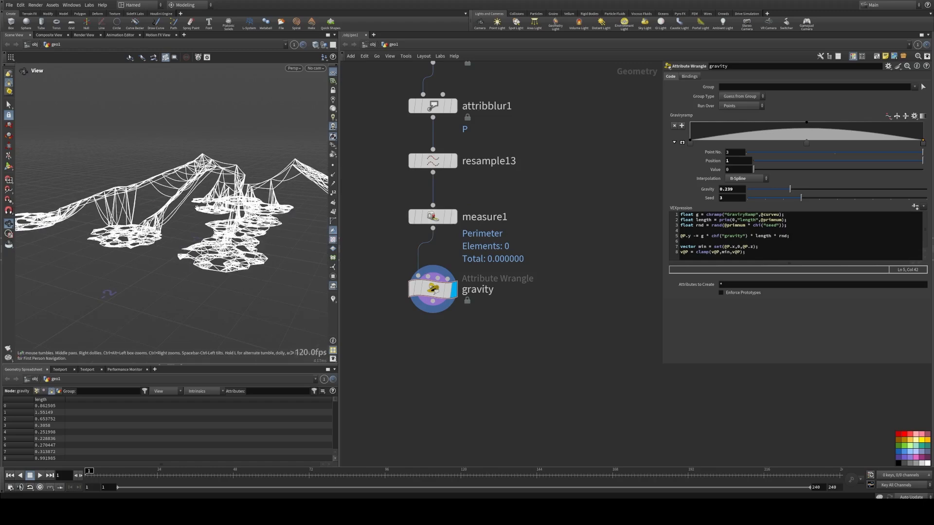
pyautogui.moveTo(196, 208); pyautogui.dragTo(189, 232)
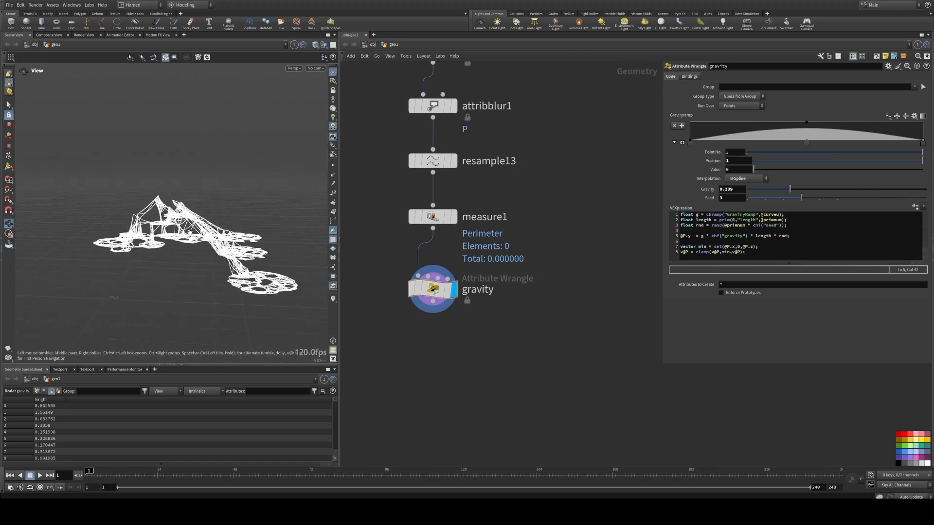
# Step: Connect an Attribute Delete node below the gravity wrangle and make it the displayed node
pyautogui.moveTo(442, 365); pyautogui.dragTo(401, 295, button='middle')
pyautogui.scroll(-1, 403, 294)
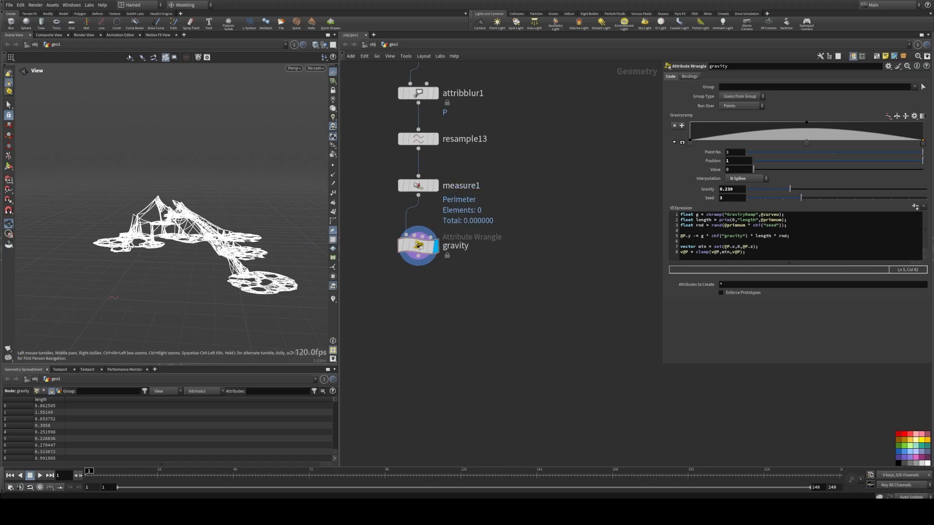
pyautogui.scroll(-1, 357, 244)
pyautogui.middleClick(407, 251)
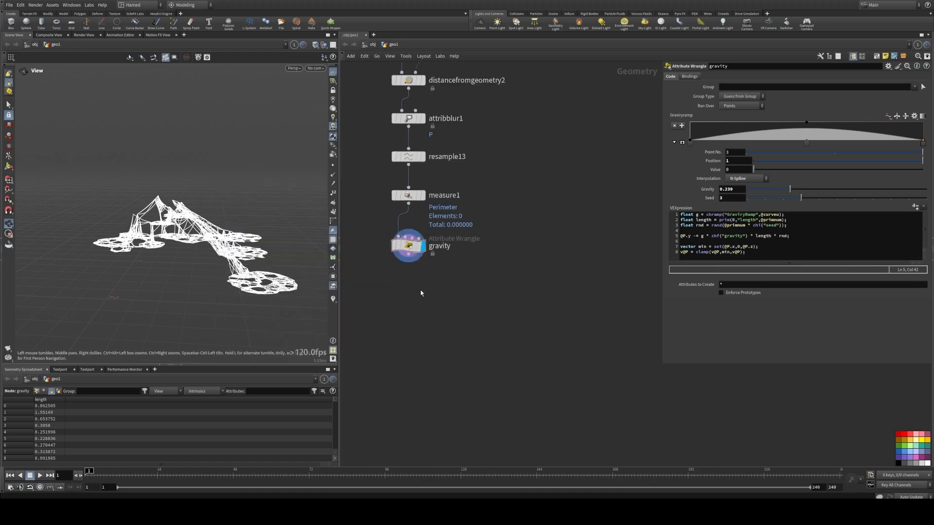
pyautogui.moveTo(420, 290); pyautogui.dragTo(428, 317, button='middle')
pyautogui.moveTo(375, 200); pyautogui.dragTo(392, 292, button='middle')
pyautogui.scroll(-3, 391, 292)
pyautogui.moveTo(391, 176); pyautogui.dragTo(455, 269, button='middle')
pyautogui.keyDown('alt'); pyautogui.moveTo(401, 152); pyautogui.dragTo(481, 460); pyautogui.keyUp('alt')
pyautogui.scroll(3, 515, 442)
pyautogui.moveTo(515, 441); pyautogui.dragTo(526, 333, button='middle')
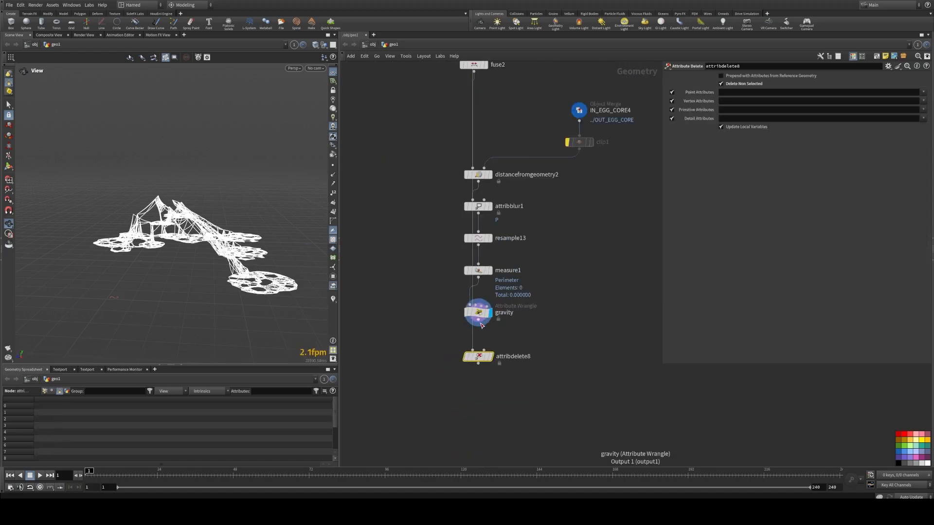
pyautogui.click(492, 359)
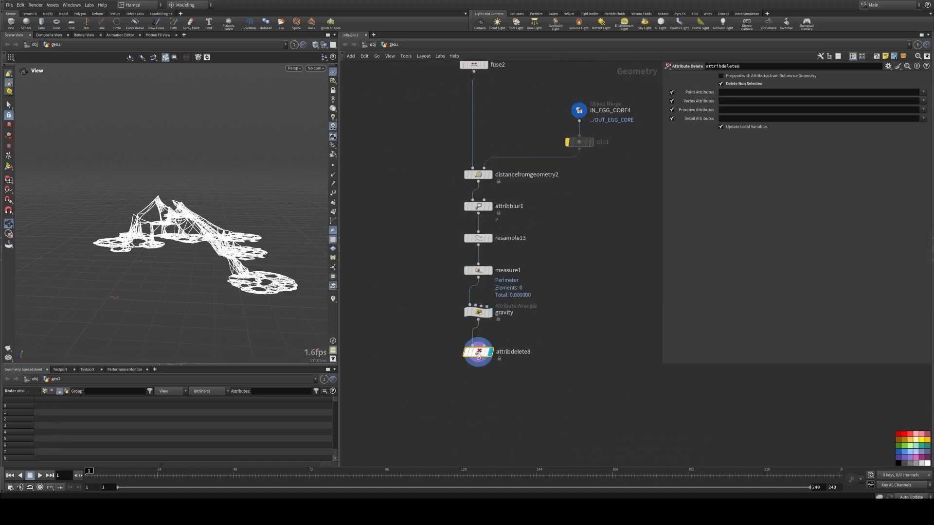
pyautogui.moveTo(494, 390); pyautogui.dragTo(489, 346, button='middle')
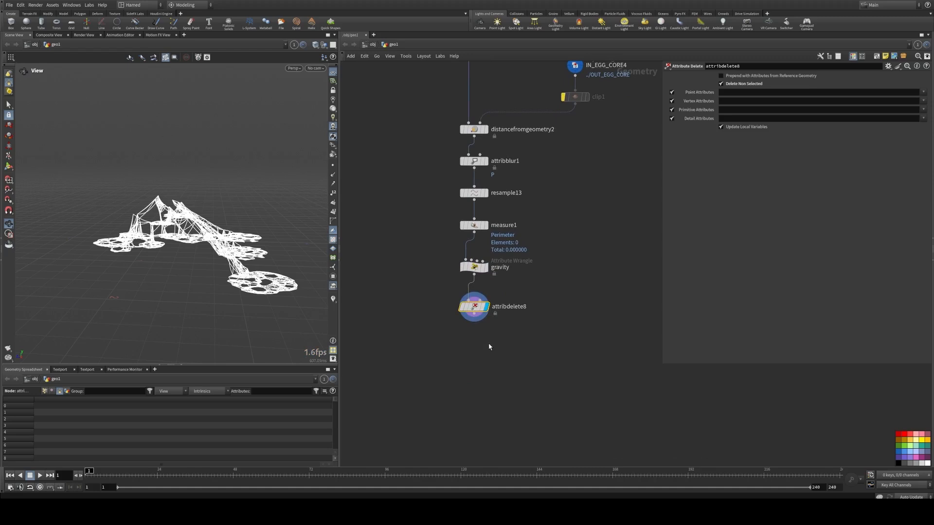
# Step: Add a Resample node below the Attribute Delete node and display it
pyautogui.scroll(2, 489, 343)
pyautogui.press('Tab')
pyautogui.moveTo(476, 308)
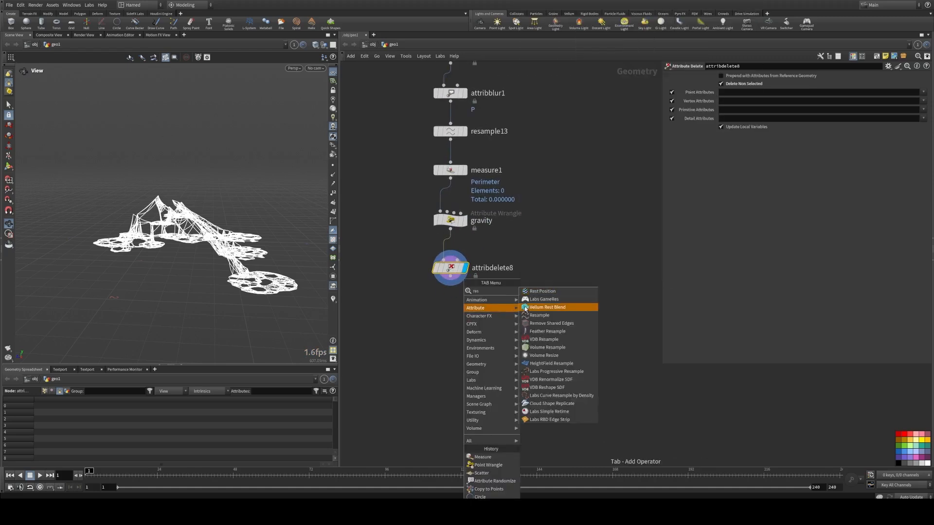
pyautogui.click(545, 319)
pyautogui.click(452, 304)
pyautogui.click(465, 302)
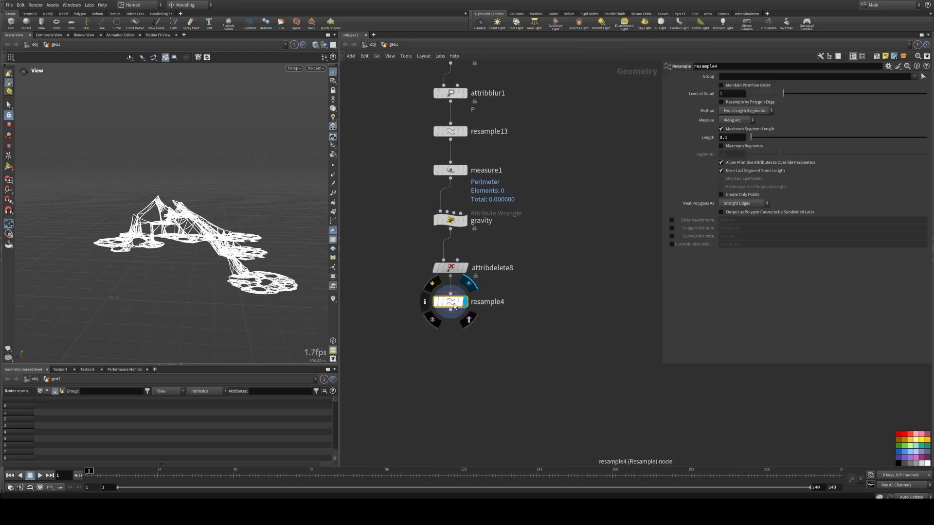
pyautogui.moveTo(453, 302); pyautogui.dragTo(452, 309)
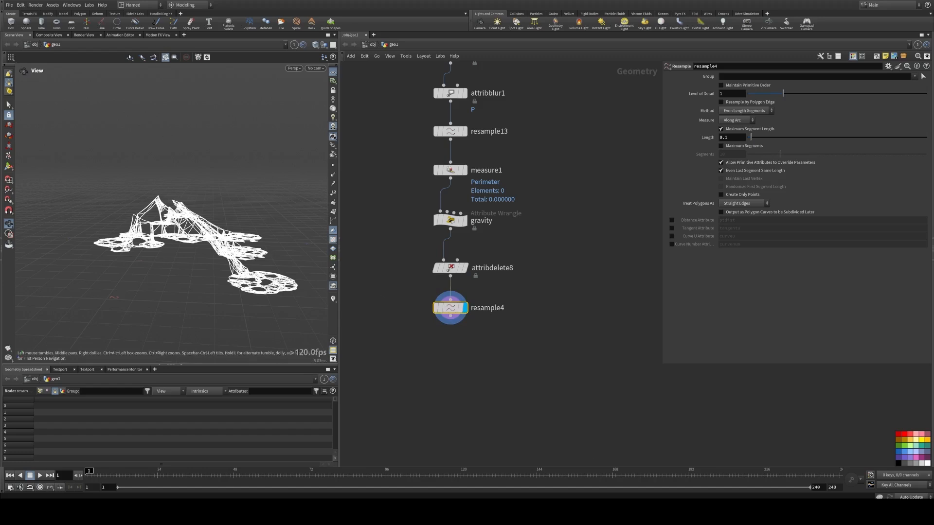
# Step: Switch the resample from Maximum Segment Length to Maximum Segments and set Segments to 30
pyautogui.click(721, 129)
pyautogui.click(722, 146)
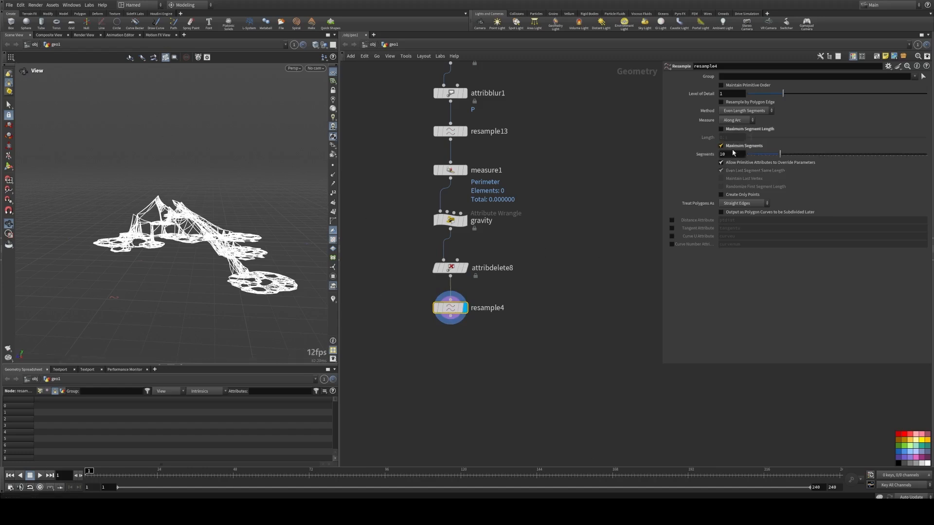
pyautogui.click(732, 154)
pyautogui.write('30')
pyautogui.press('Return')
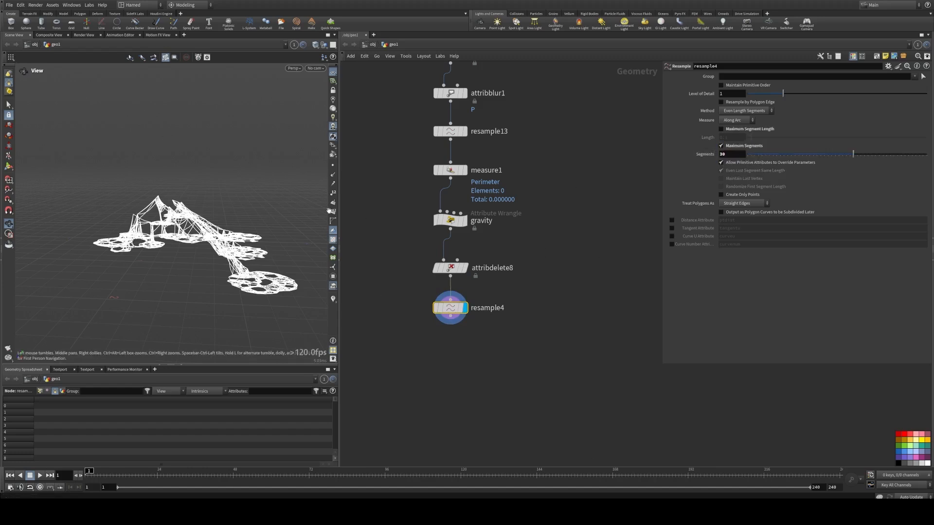
# Step: Inspect the resampled curves up close in the viewport
pyautogui.click(332, 167)
pyautogui.moveTo(235, 223); pyautogui.dragTo(272, 225)
pyautogui.scroll(5, 195, 227)
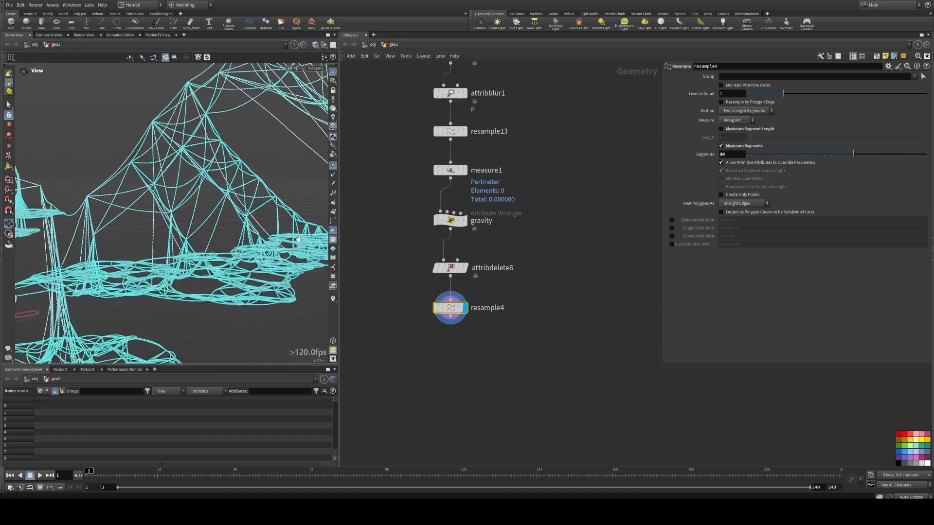
pyautogui.moveTo(151, 226)
pyautogui.mouseDown()
pyautogui.moveTo(181, 229)
pyautogui.moveTo(162, 228)
pyautogui.mouseUp()
pyautogui.moveTo(182, 222); pyautogui.dragTo(294, 160)
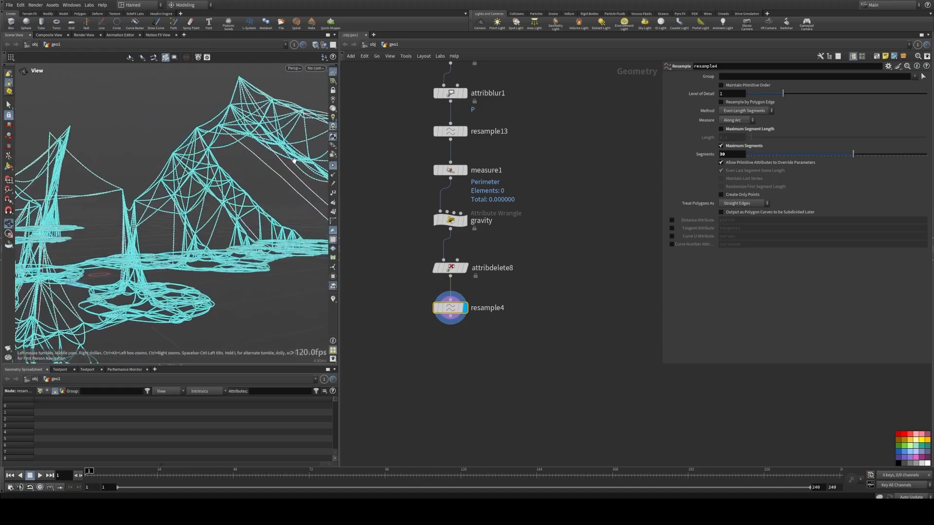
pyautogui.click(333, 166)
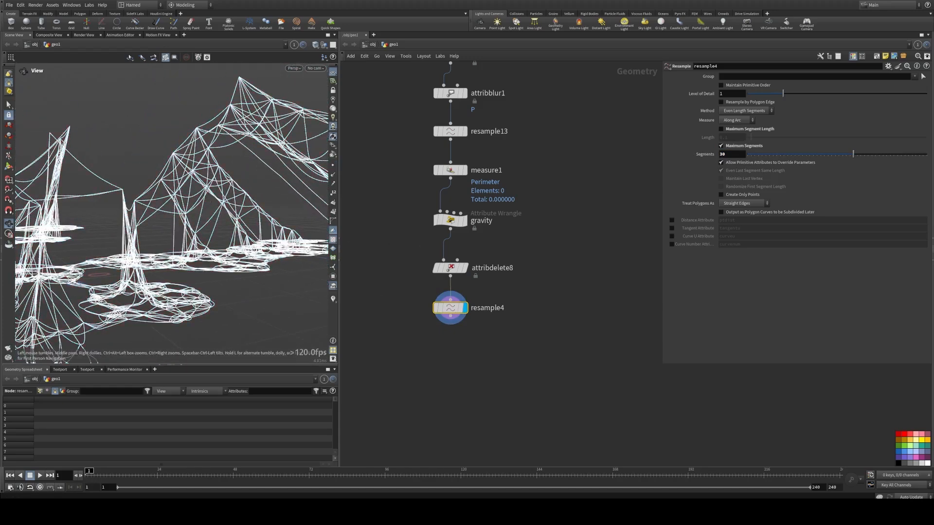
# Step: Add a Fuse node below the Resample node
pyautogui.press('Tab')
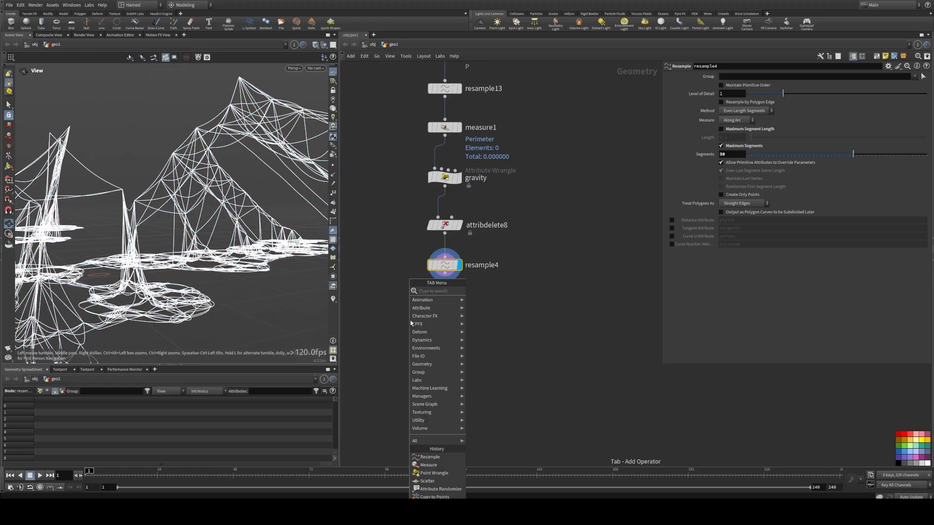
pyautogui.moveTo(412, 324)
pyautogui.click(466, 292)
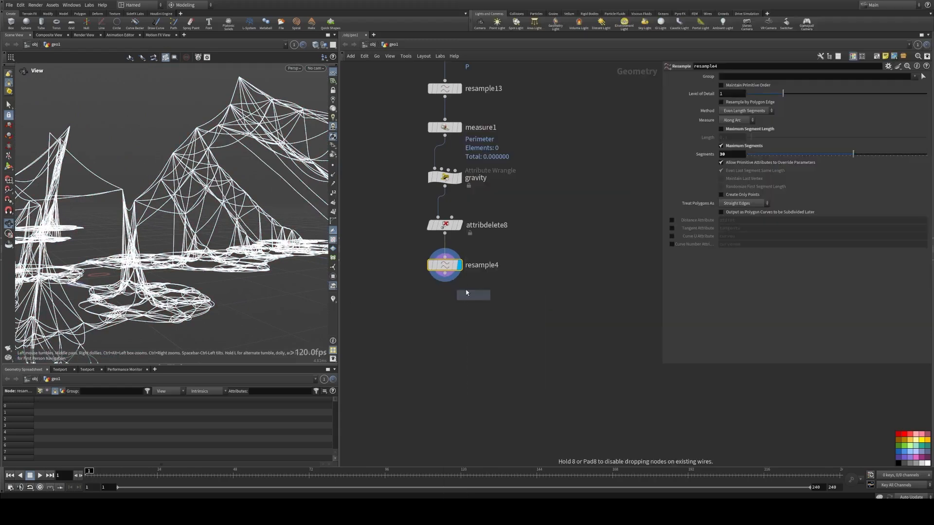
pyautogui.click(444, 299)
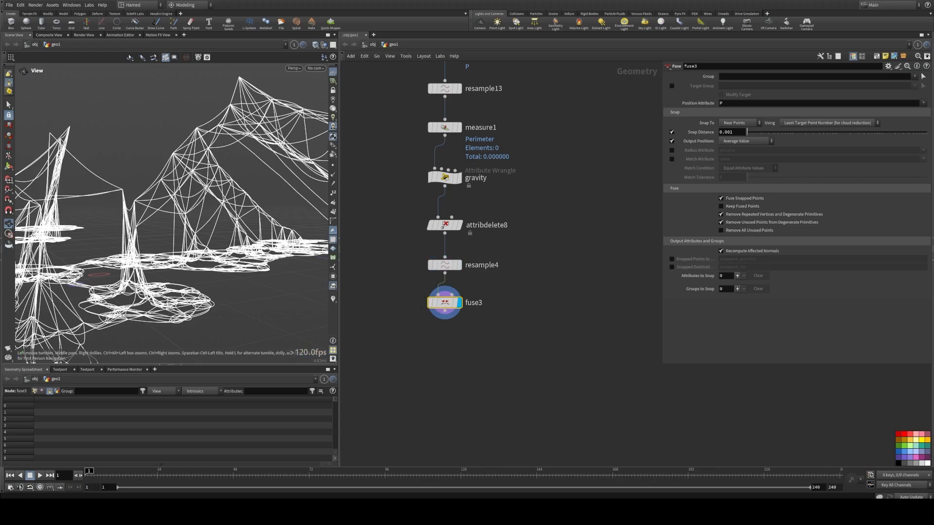
# Step: Add a Smooth node below the Fuse node and display it
pyautogui.press('Tab')
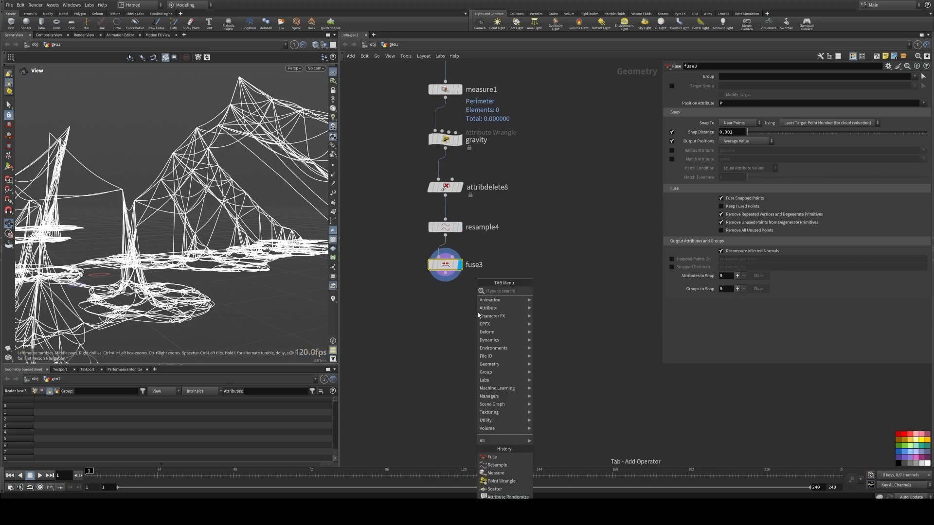
pyautogui.write('sn')
pyautogui.press('BackSpace')
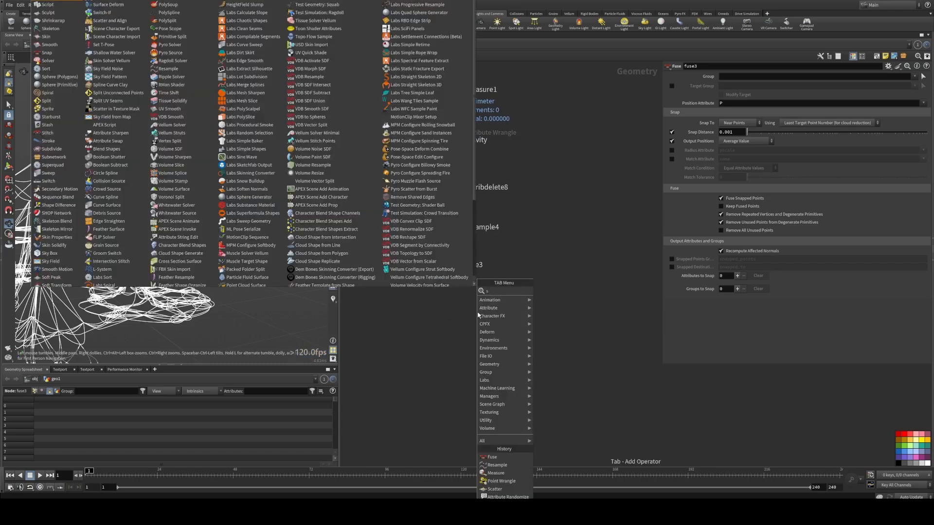
pyautogui.write('mo')
pyautogui.click(546, 292)
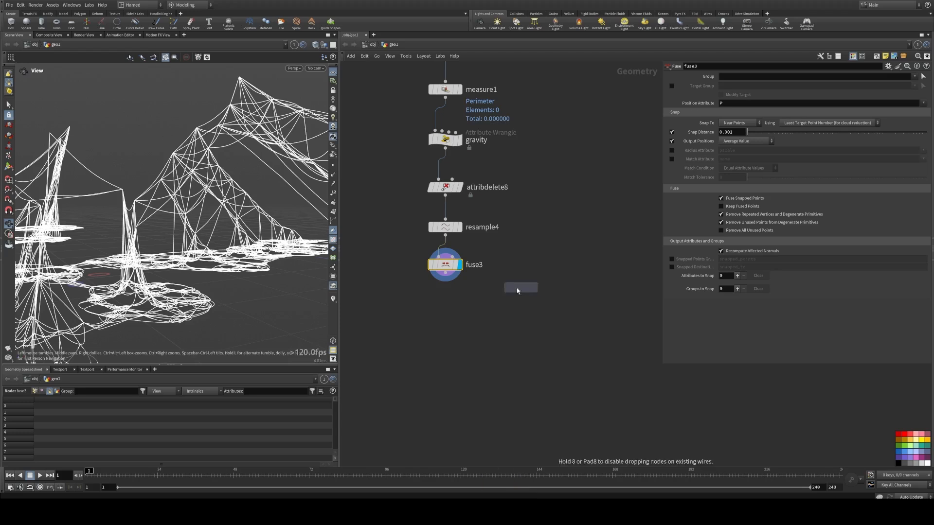
pyautogui.click(518, 291)
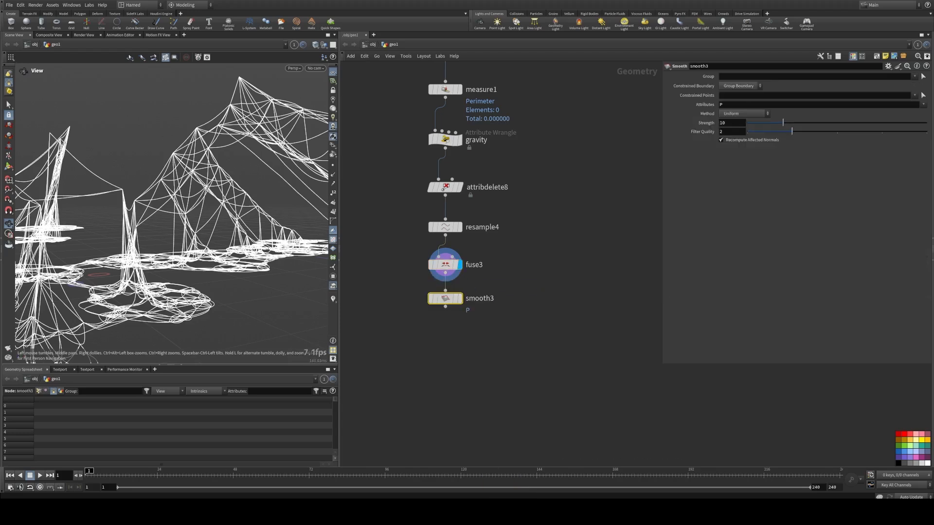
pyautogui.click(460, 298)
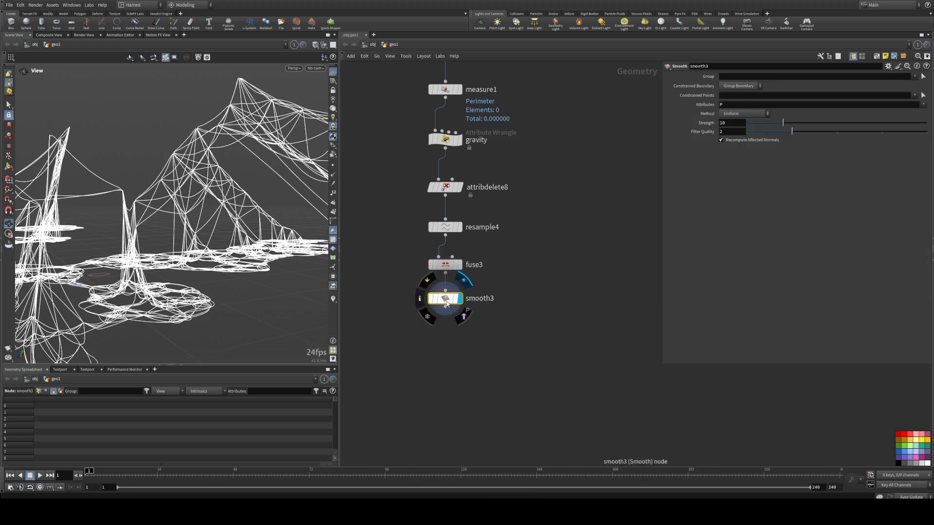
# Step: Set the smooth Filter Quality to 1 and Strength to 50
pyautogui.click(753, 133)
pyautogui.moveTo(788, 123); pyautogui.dragTo(931, 121)
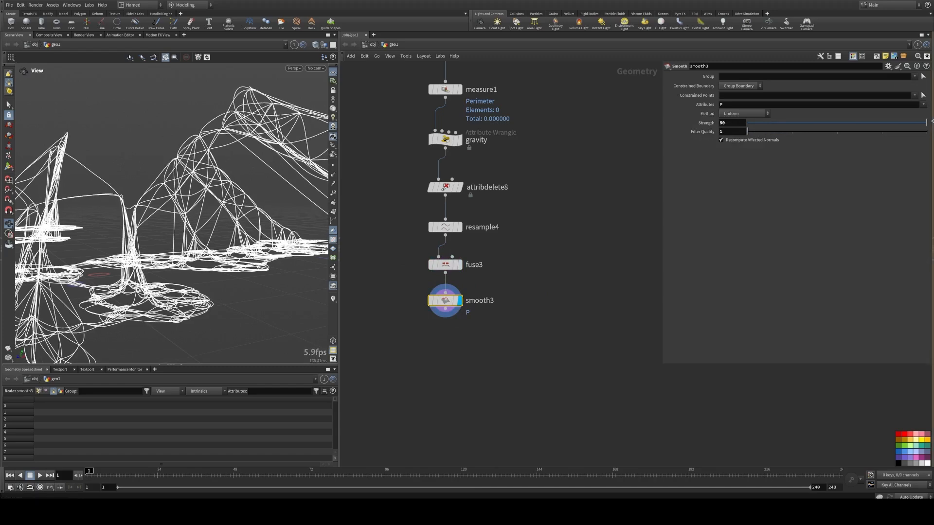
pyautogui.scroll(-5, 267, 150)
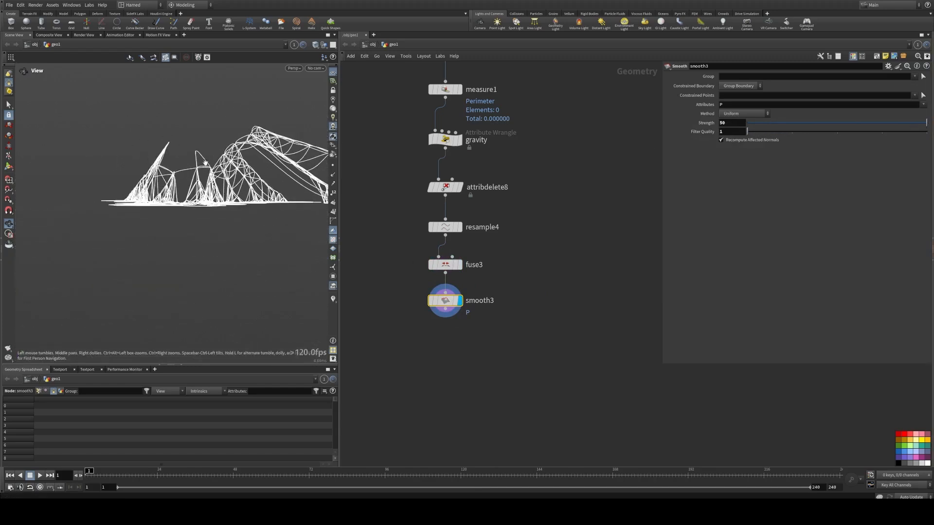
pyautogui.moveTo(257, 148); pyautogui.dragTo(290, 166)
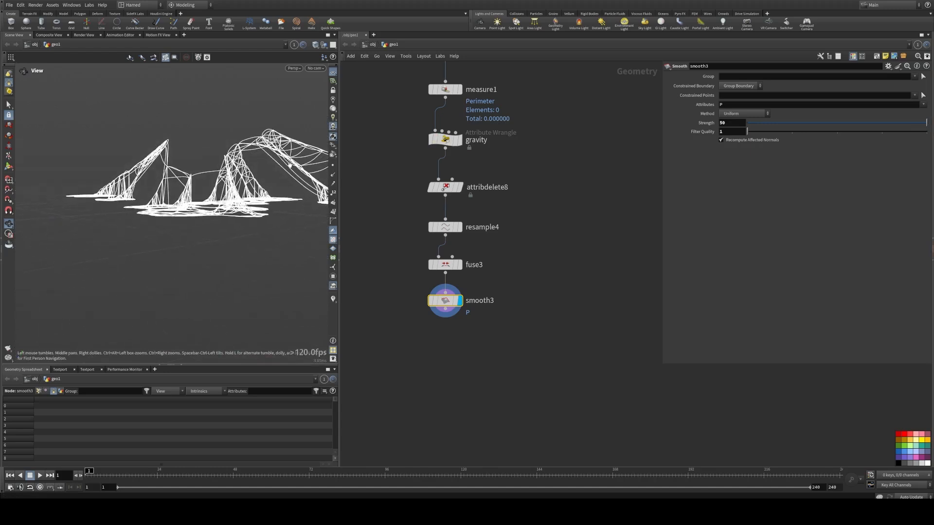
pyautogui.click(723, 141)
pyautogui.moveTo(412, 308); pyautogui.dragTo(408, 247, button='middle')
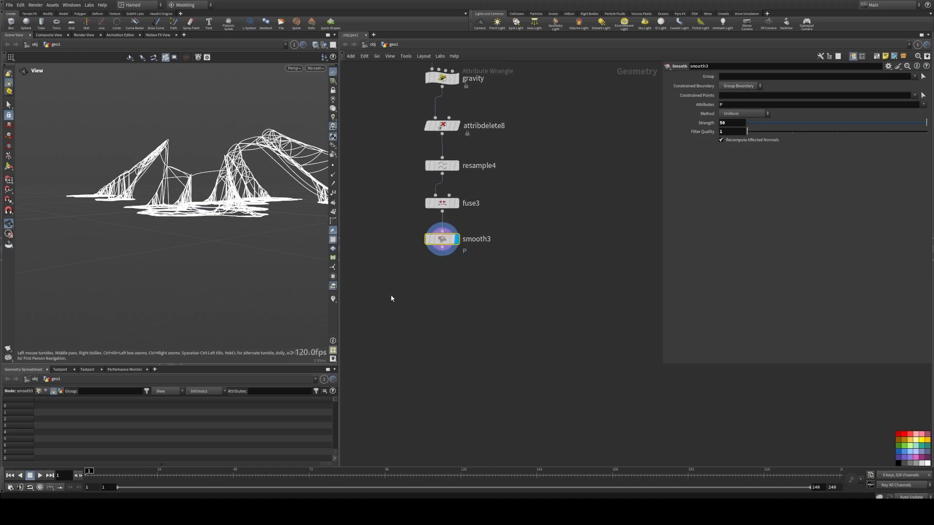
# Step: Add a Sweep node below the Smooth node and display it
pyautogui.press('Tab')
pyautogui.moveTo(416, 299)
pyautogui.click(491, 299)
pyautogui.click(442, 264)
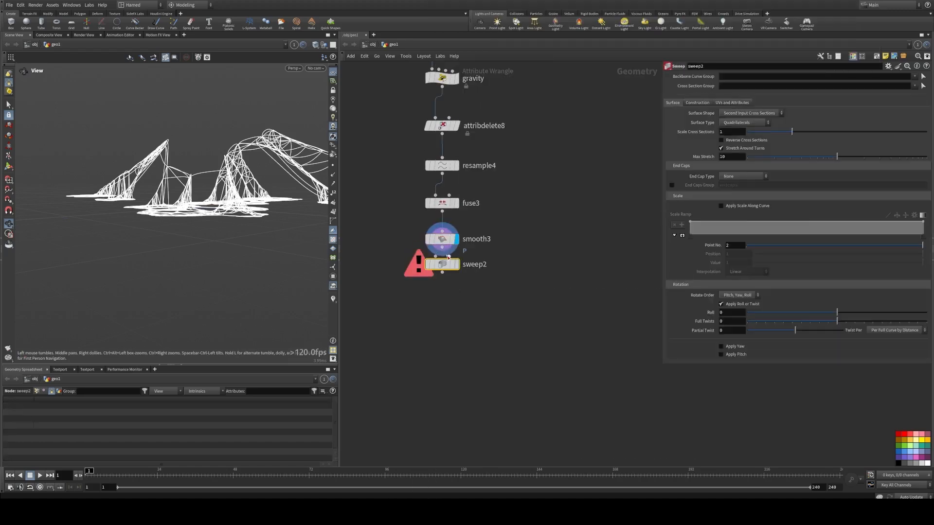
pyautogui.moveTo(443, 265); pyautogui.dragTo(453, 281)
pyautogui.click(457, 273)
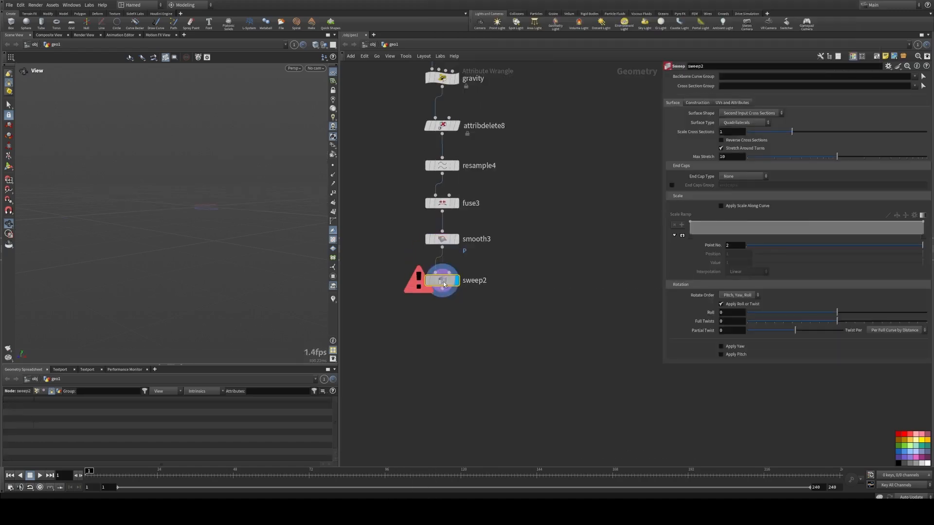
# Step: Set the sweep Surface Shape to Round Tube and its Radius to 0.015
pyautogui.click(753, 113)
pyautogui.click(745, 130)
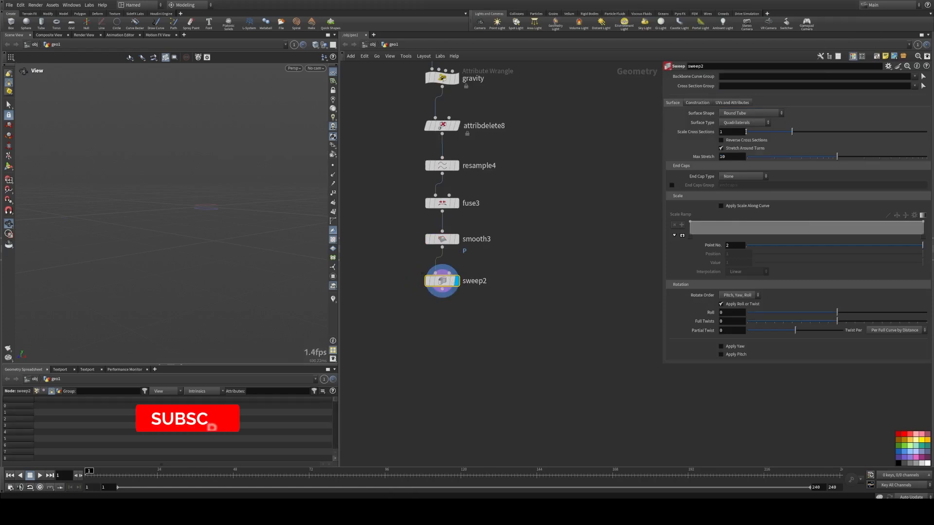
pyautogui.moveTo(222, 193); pyautogui.dragTo(196, 190)
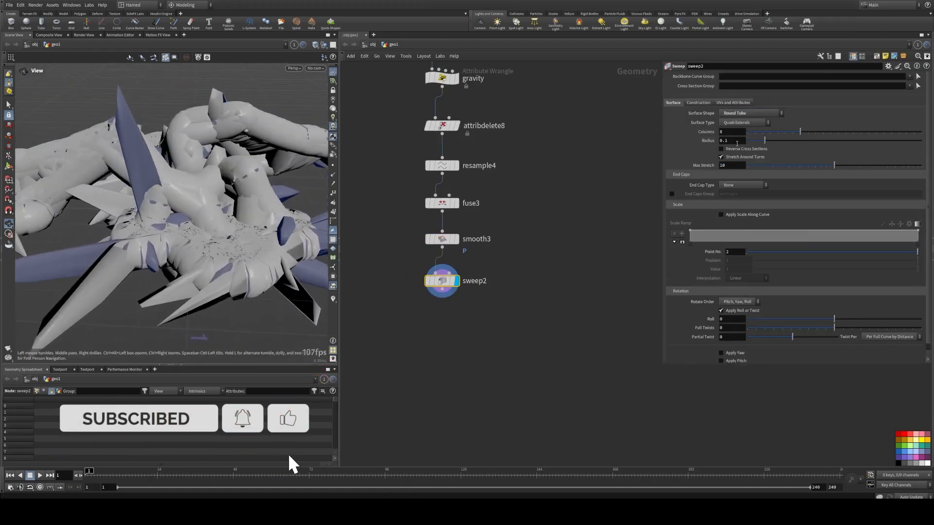
pyautogui.moveTo(736, 141); pyautogui.dragTo(682, 143)
pyautogui.write('0.015')
pyautogui.press('Return')
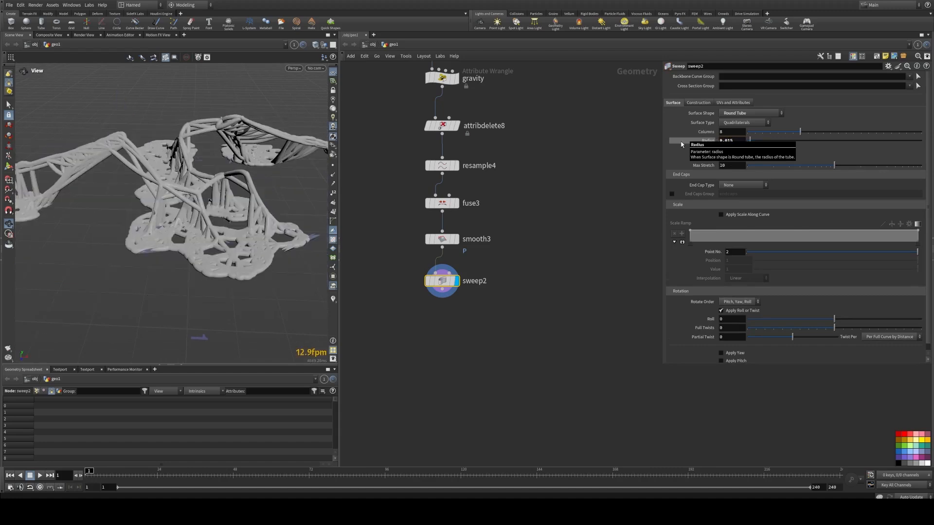
# Step: Enable Apply Scale Along Curve and shape the scale ramp as a B-Spline with a middle point at value 0.04
pyautogui.moveTo(188, 162); pyautogui.dragTo(152, 194)
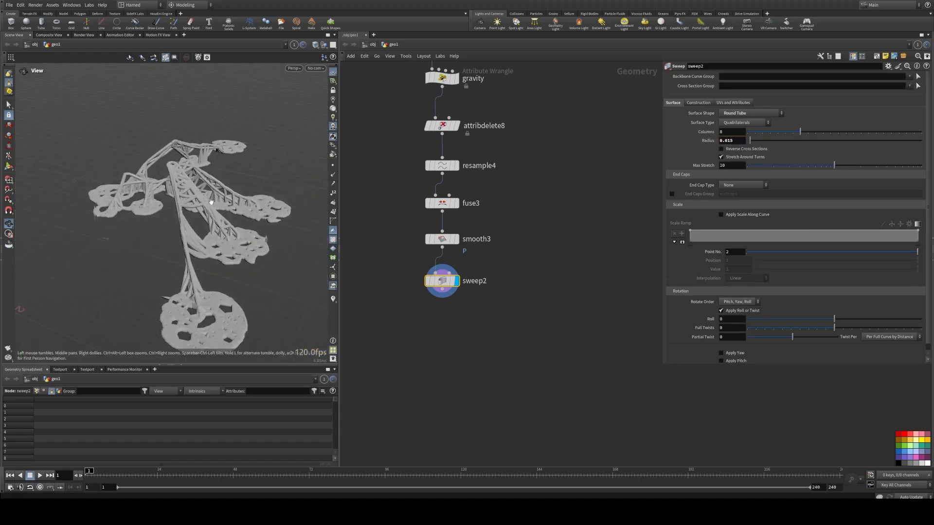
pyautogui.moveTo(152, 194); pyautogui.dragTo(173, 162, button='right')
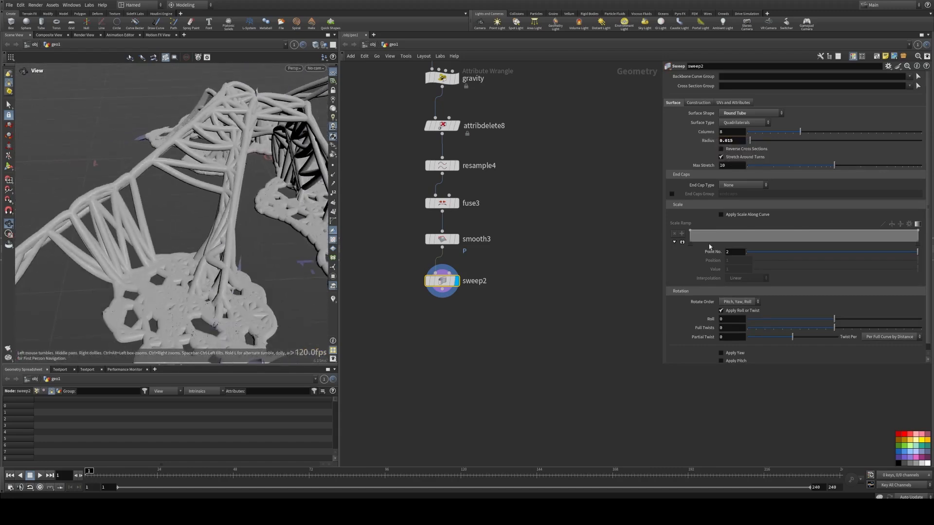
pyautogui.click(721, 215)
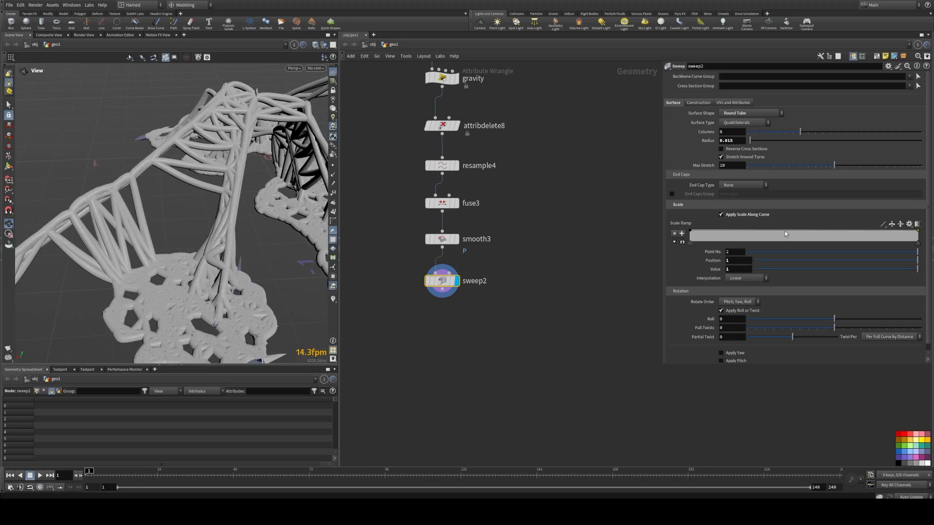
pyautogui.click(883, 224)
pyautogui.click(889, 273)
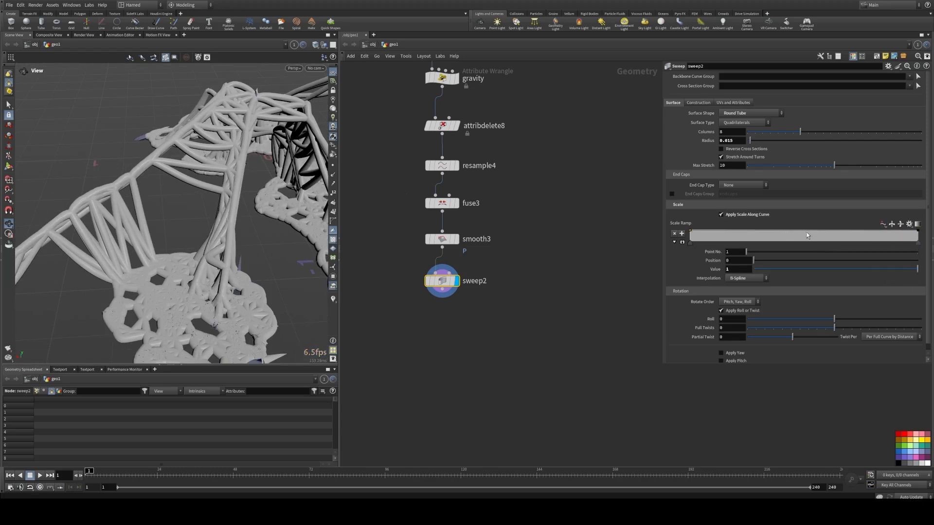
pyautogui.click(806, 235)
pyautogui.moveTo(917, 269); pyautogui.dragTo(763, 275)
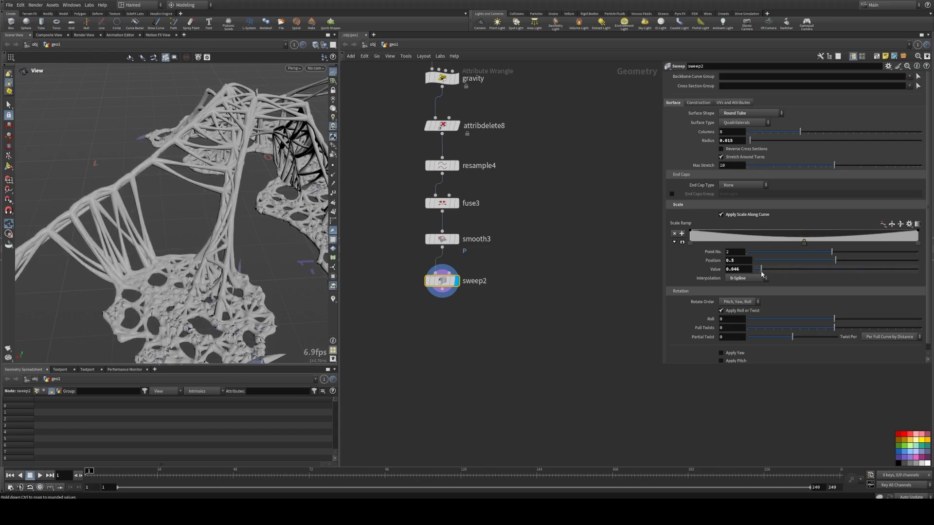
# Step: Inspect the tapered tubes up close in the viewport
pyautogui.moveTo(174, 258); pyautogui.dragTo(157, 167, button='middle')
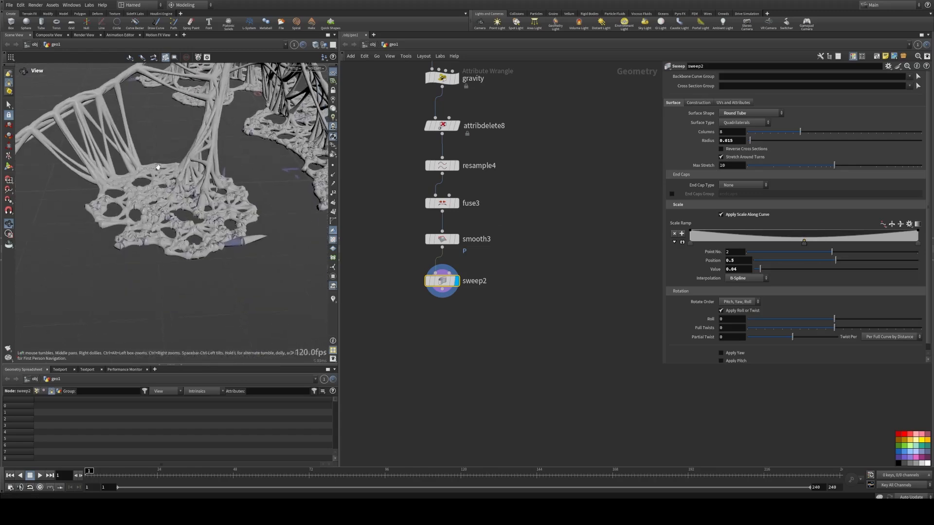
pyautogui.moveTo(152, 179); pyautogui.dragTo(194, 181)
pyautogui.moveTo(194, 181); pyautogui.dragTo(311, 190, button='right')
pyautogui.moveTo(243, 180); pyautogui.dragTo(205, 214)
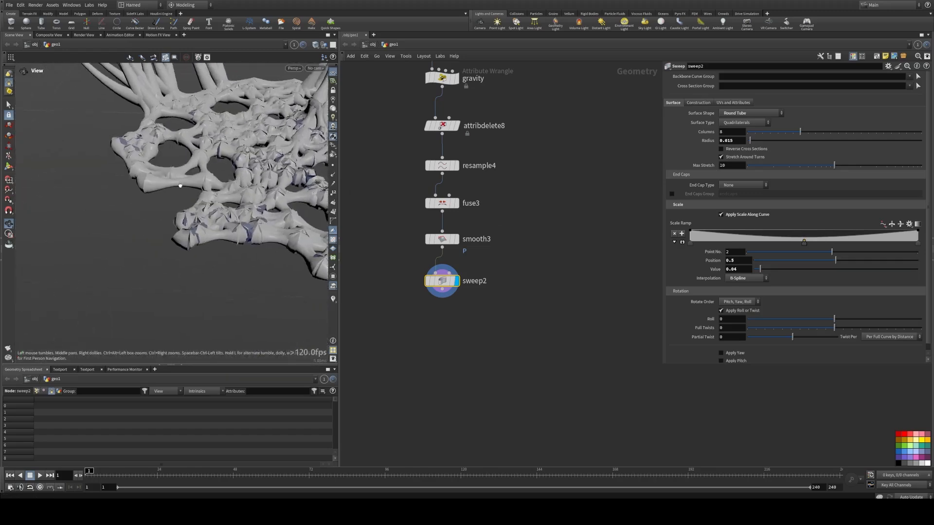
pyautogui.moveTo(165, 204); pyautogui.dragTo(209, 248, button='middle')
pyautogui.moveTo(209, 248); pyautogui.dragTo(159, 227)
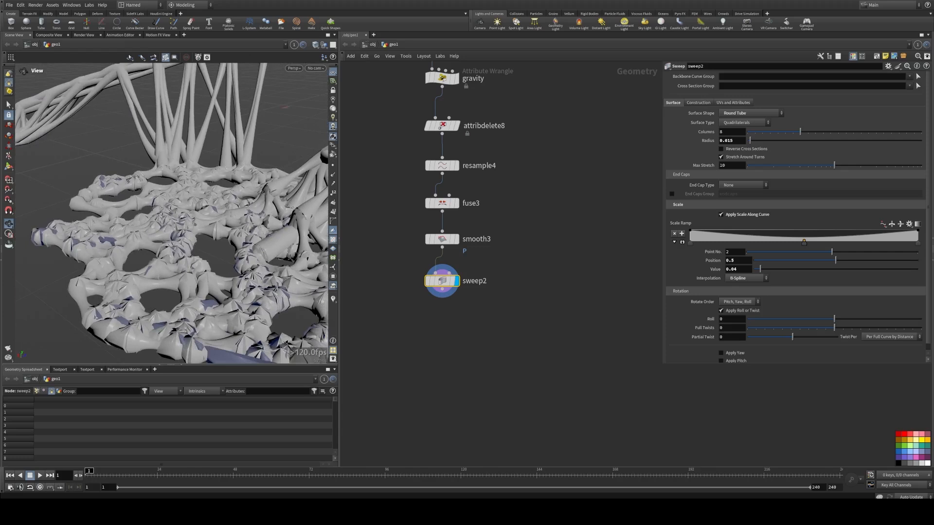
# Step: Set the sweep Columns to 16
pyautogui.moveTo(734, 133); pyautogui.dragTo(685, 134)
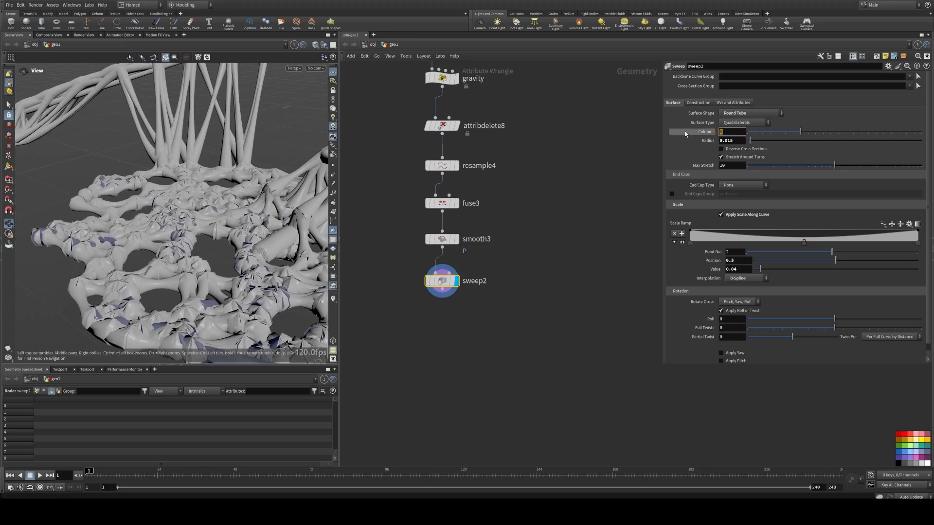
pyautogui.write('16')
pyautogui.press('Return')
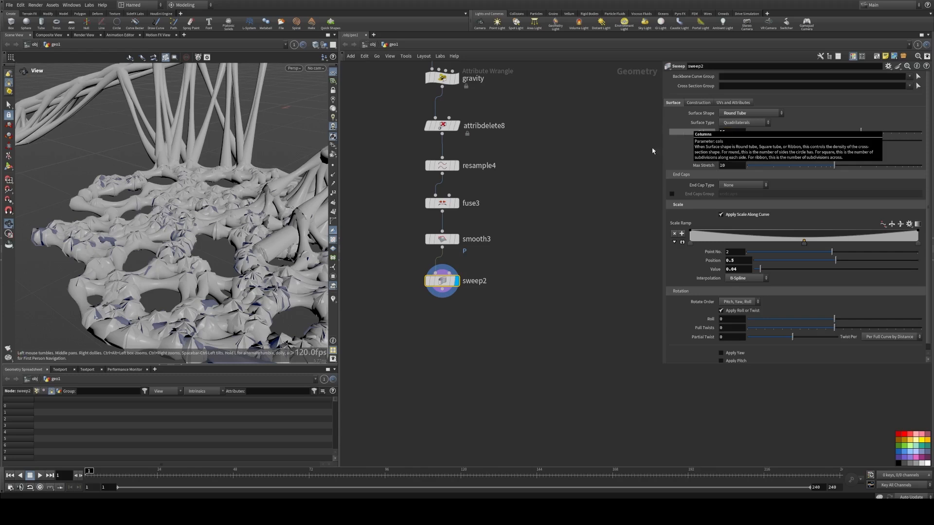
pyautogui.moveTo(625, 169); pyautogui.dragTo(611, 173, button='middle')
# Step: Reduce the sweep Radius to 0.006
pyautogui.moveTo(721, 133); pyautogui.dragTo(732, 144)
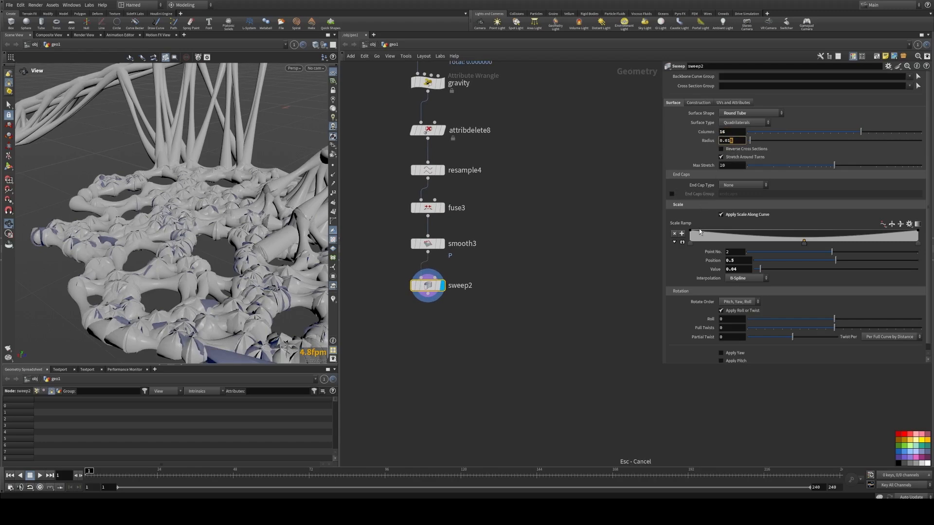
pyautogui.scroll(-1, 674, 254)
pyautogui.scroll(3, 241, 217)
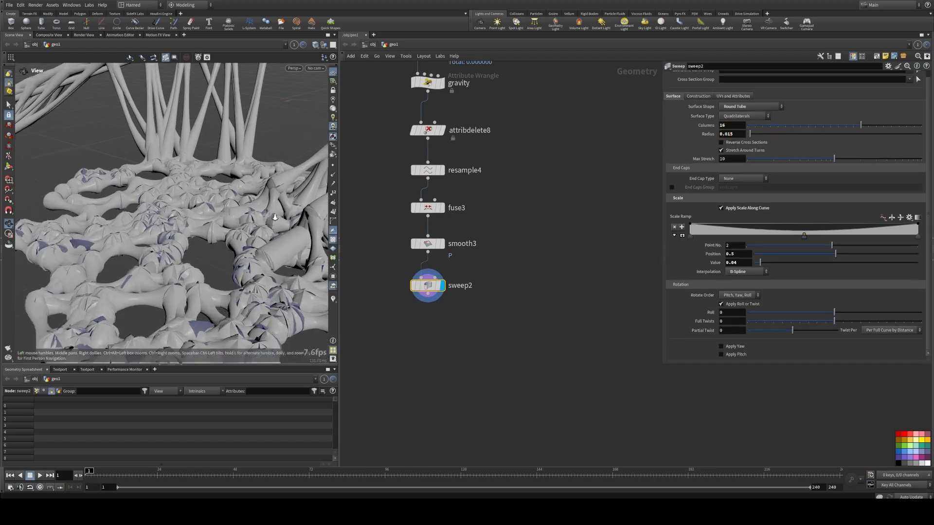
pyautogui.moveTo(241, 218)
pyautogui.mouseDown()
pyautogui.moveTo(284, 214)
pyautogui.moveTo(114, 227)
pyautogui.moveTo(183, 229)
pyautogui.moveTo(182, 215)
pyautogui.moveTo(191, 240)
pyautogui.moveTo(240, 178)
pyautogui.moveTo(268, 171)
pyautogui.moveTo(227, 223)
pyautogui.mouseUp()
pyautogui.scroll(-5, 115, 227)
pyautogui.scroll(5, 192, 240)
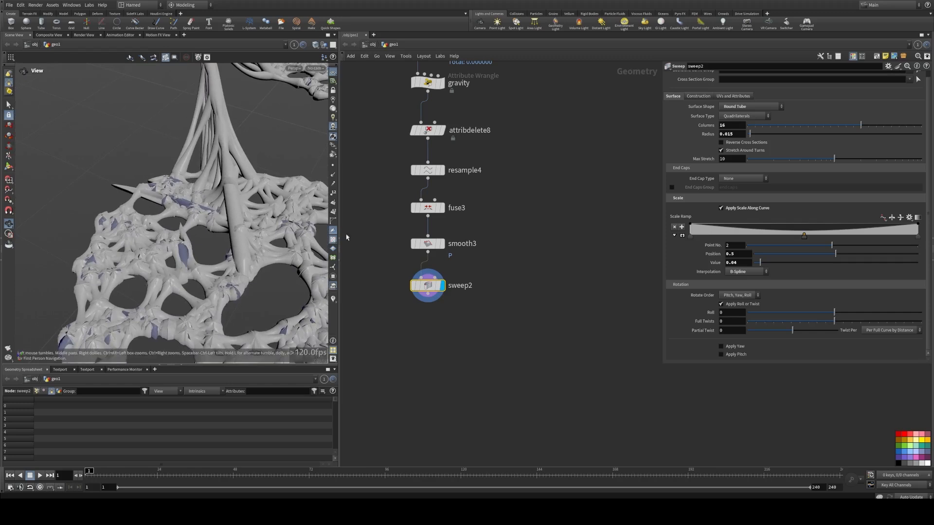
pyautogui.moveTo(739, 134); pyautogui.dragTo(705, 159, button='middle')
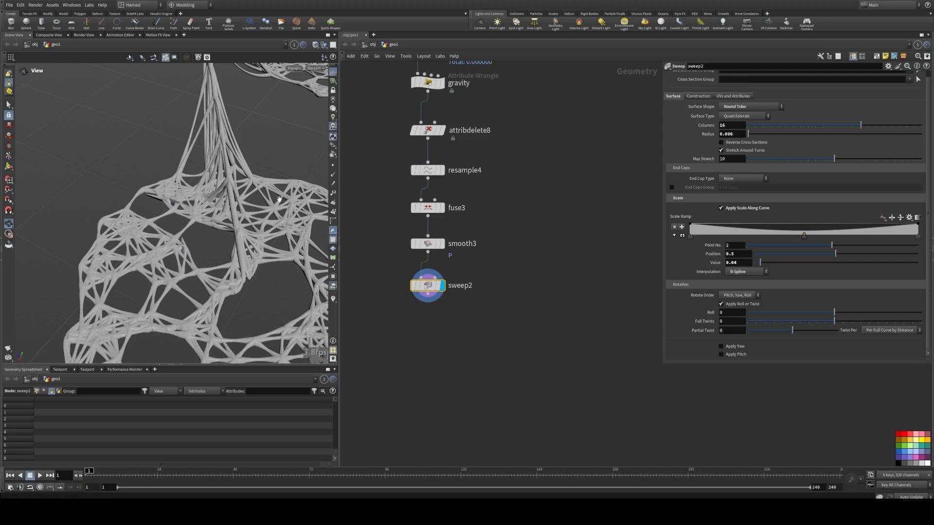
# Step: Disable Apply Roll or Twist on the sweep
pyautogui.moveTo(161, 198); pyautogui.dragTo(251, 233, button='right')
pyautogui.moveTo(250, 233); pyautogui.dragTo(199, 245, button='middle')
pyautogui.moveTo(199, 245); pyautogui.dragTo(189, 238)
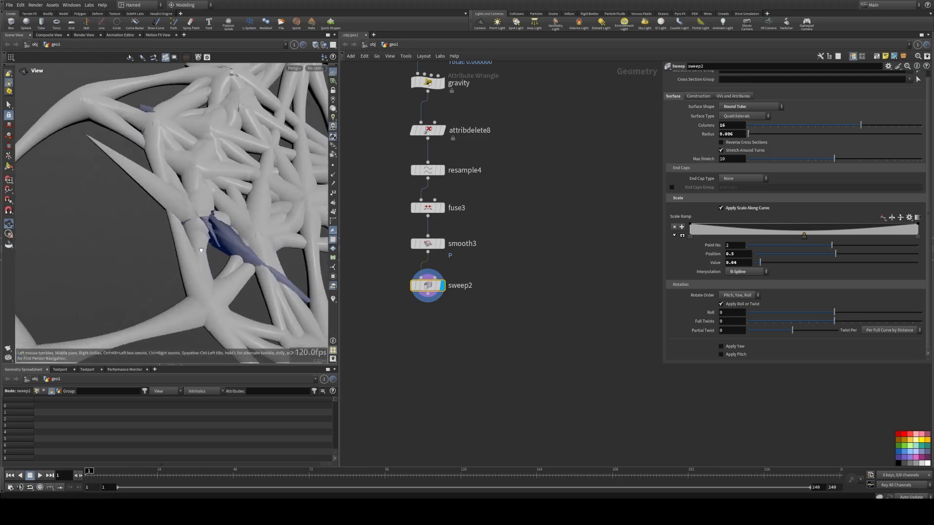
pyautogui.click(721, 304)
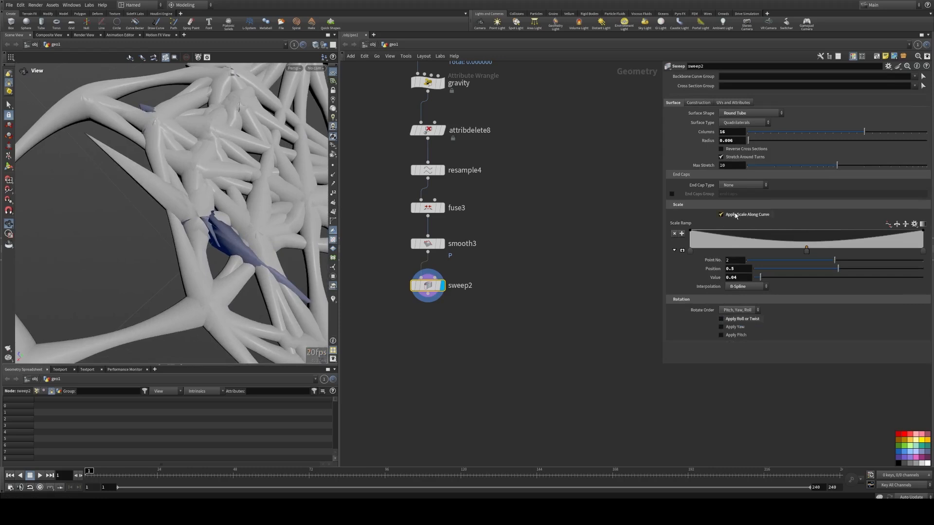
pyautogui.click(721, 214)
pyautogui.click(736, 215)
# Step: Set the sweep Radius to 0.015
pyautogui.middleClick(431, 246)
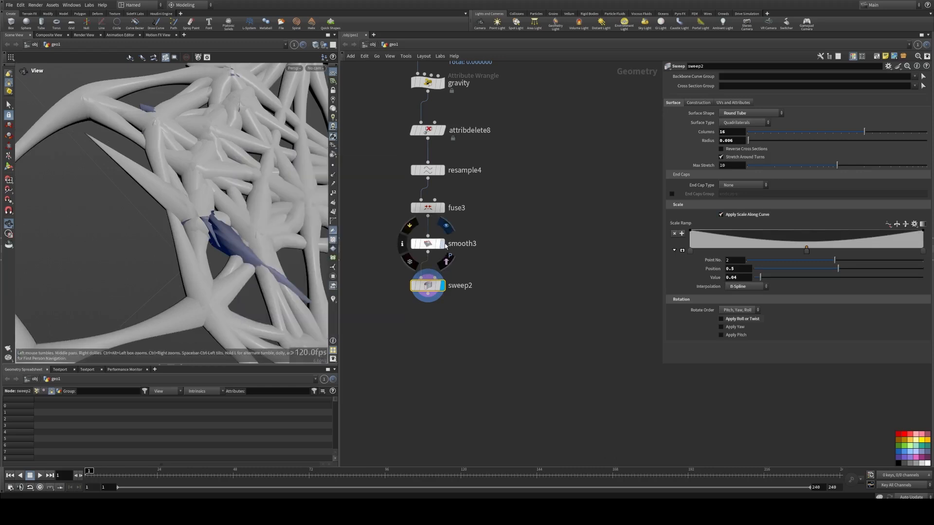
pyautogui.click(441, 244)
pyautogui.click(441, 288)
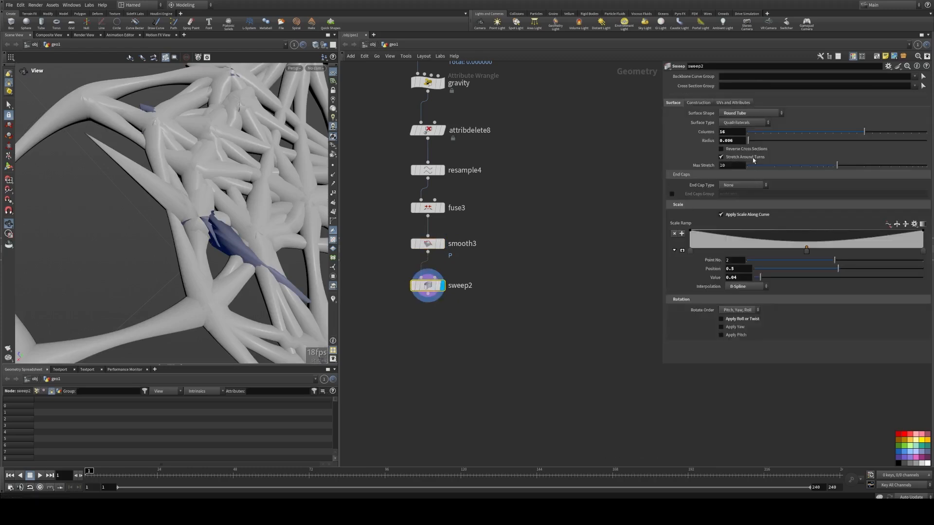
pyautogui.moveTo(743, 144); pyautogui.dragTo(778, 171, button='middle')
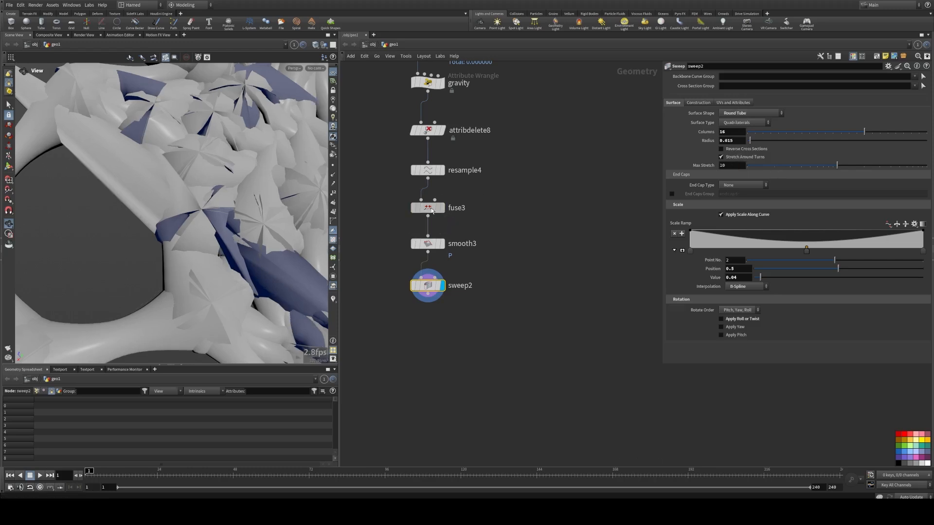
# Step: Try a Fuse Snap Distance of 0.004, then set it to 0.001
pyautogui.click(432, 210)
pyautogui.moveTo(740, 132); pyautogui.dragTo(759, 163, button='middle')
pyautogui.moveTo(200, 148); pyautogui.dragTo(48, 168, button='right')
pyautogui.moveTo(49, 168); pyautogui.dragTo(216, 172)
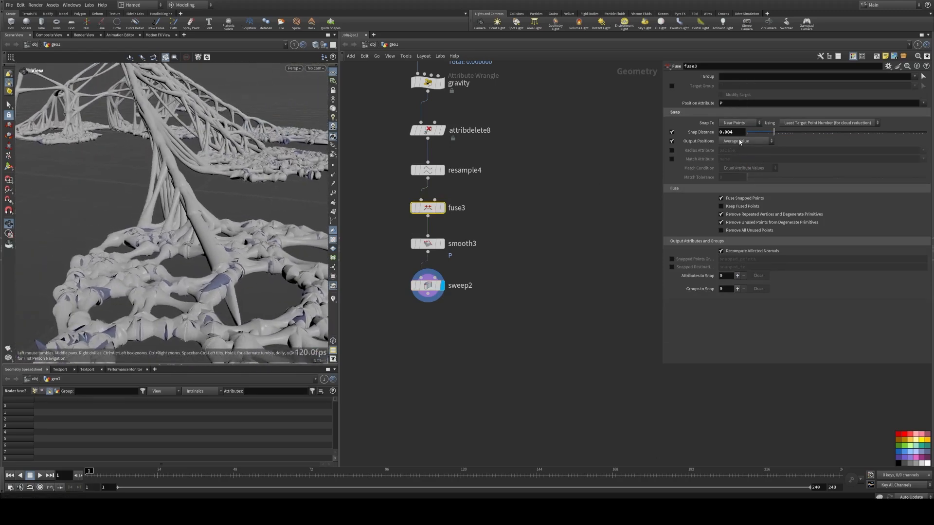
pyautogui.moveTo(775, 137); pyautogui.dragTo(732, 135)
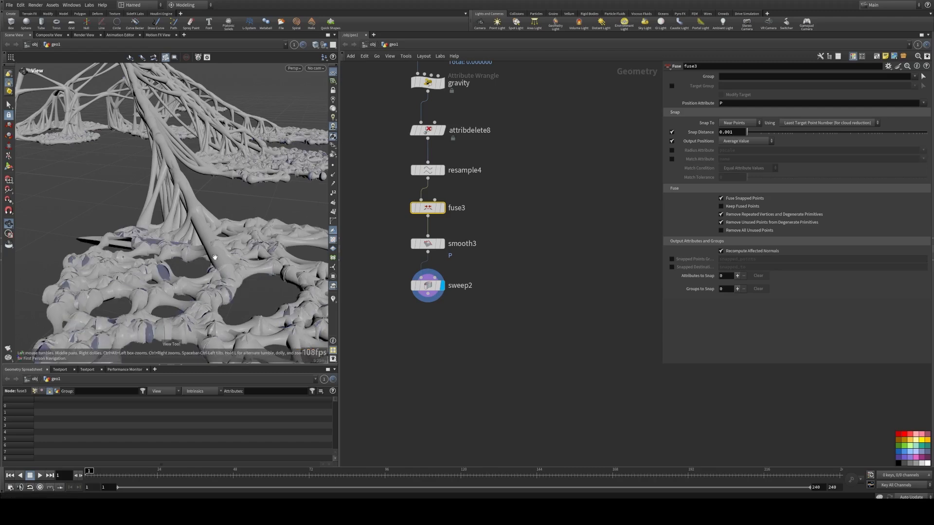
pyautogui.moveTo(214, 257); pyautogui.dragTo(156, 292)
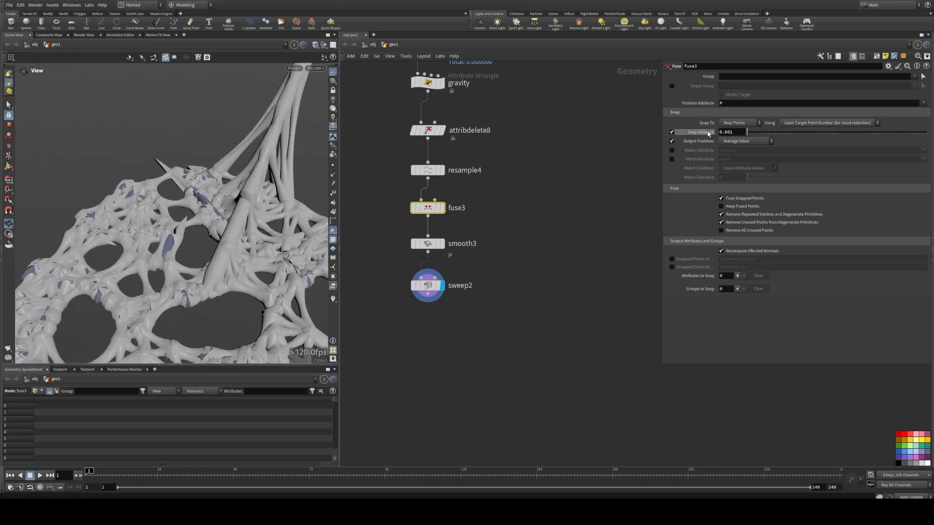
pyautogui.click(888, 66)
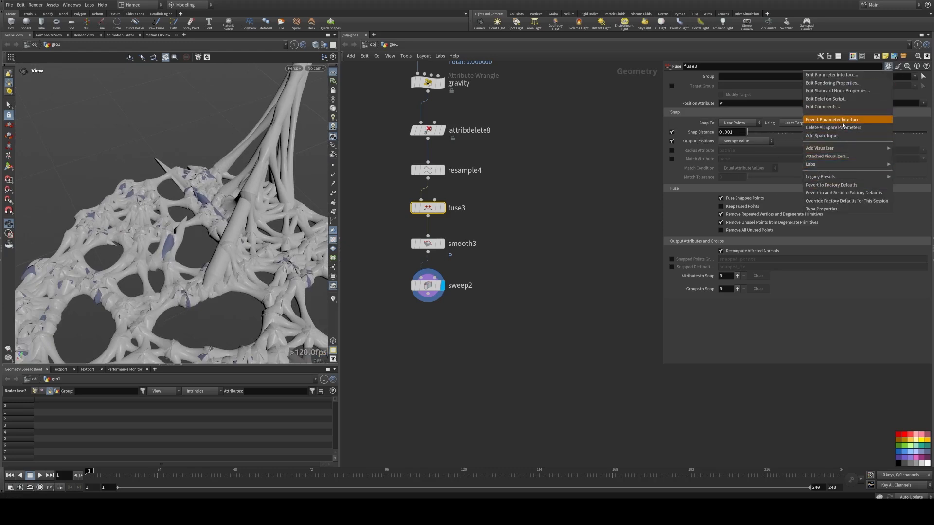
pyautogui.click(843, 186)
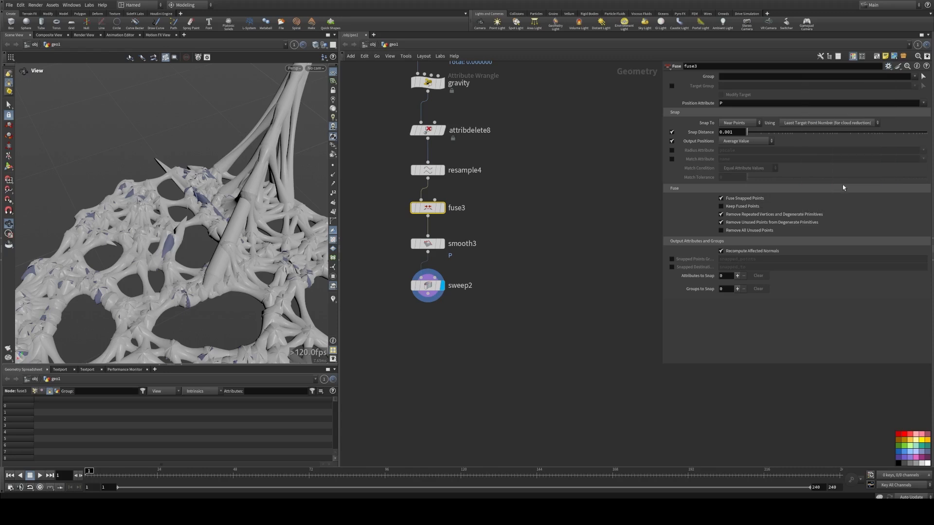
# Step: Copy the VDB from Polygons, Convert VDB and Smooth nodes from the existing tendril network
pyautogui.moveTo(453, 298); pyautogui.dragTo(478, 268, button='middle')
pyautogui.scroll(2, 477, 282)
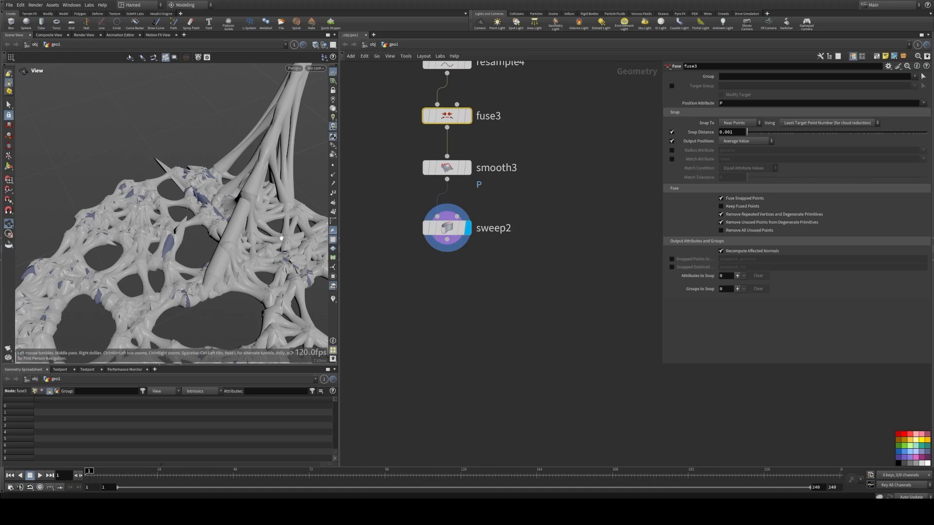
pyautogui.moveTo(447, 260); pyautogui.dragTo(467, 160, button='middle')
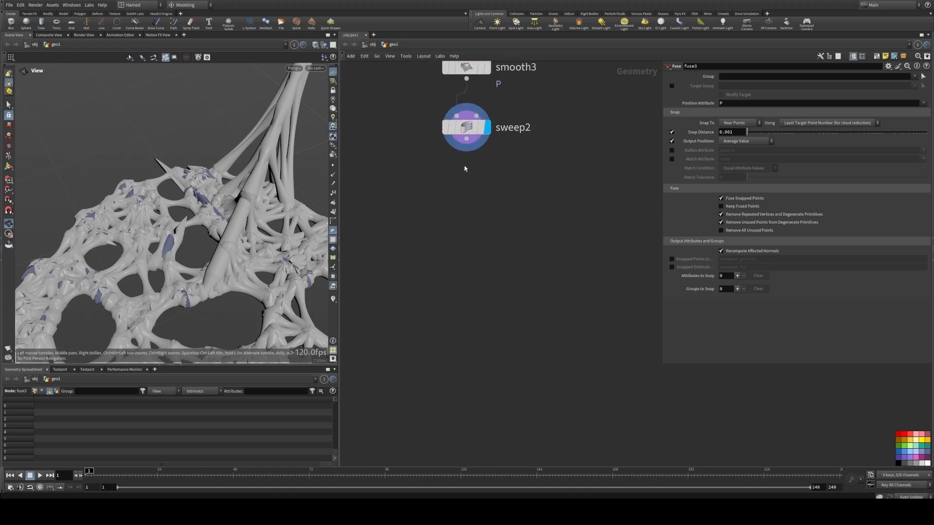
pyautogui.scroll(-8, 434, 197)
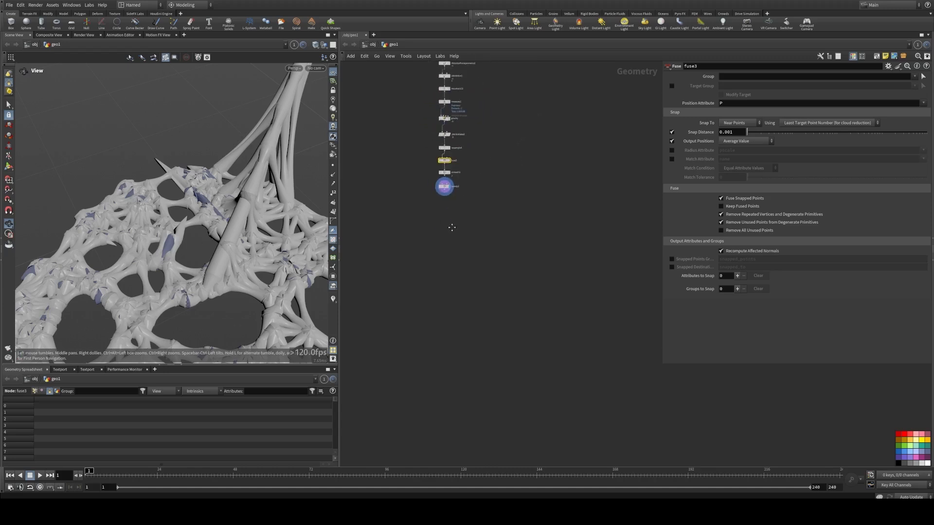
pyautogui.scroll(5, 407, 220)
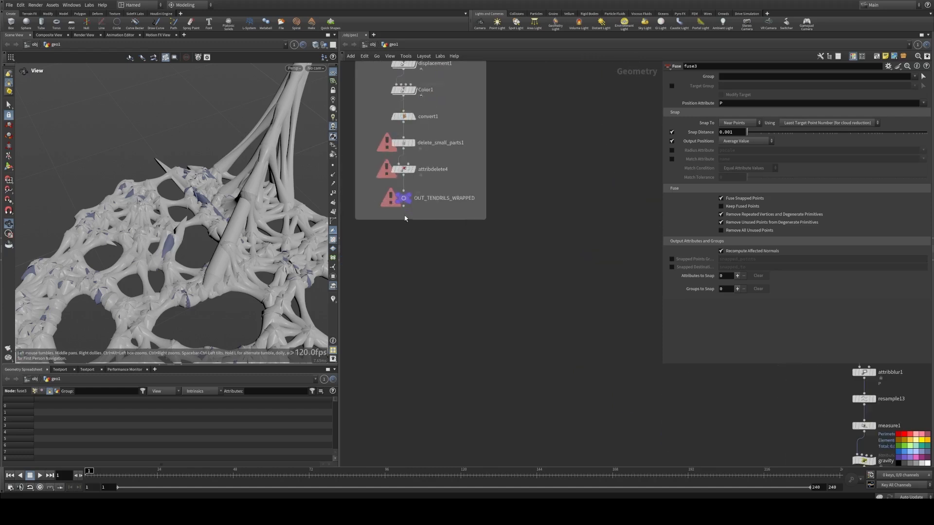
pyautogui.moveTo(410, 198)
pyautogui.moveTo(461, 169); pyautogui.dragTo(458, 290, button='middle')
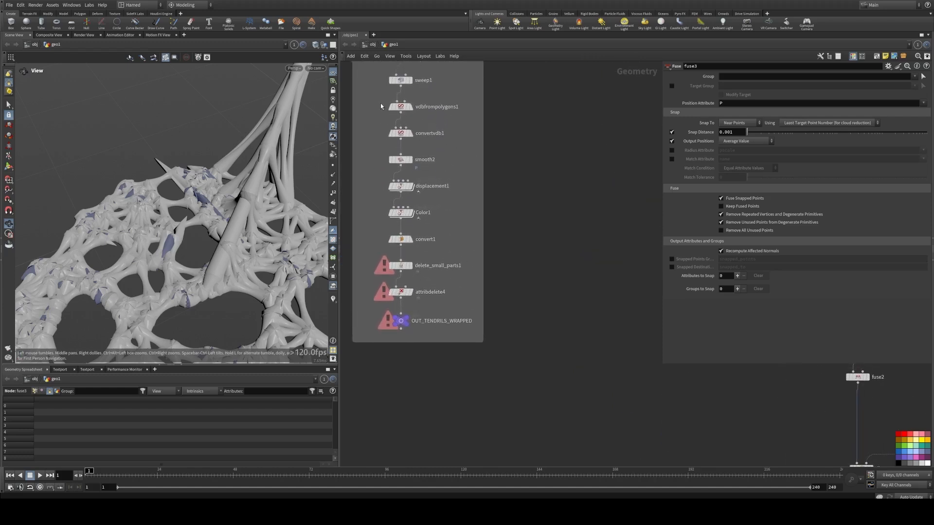
pyautogui.moveTo(386, 116); pyautogui.dragTo(451, 172)
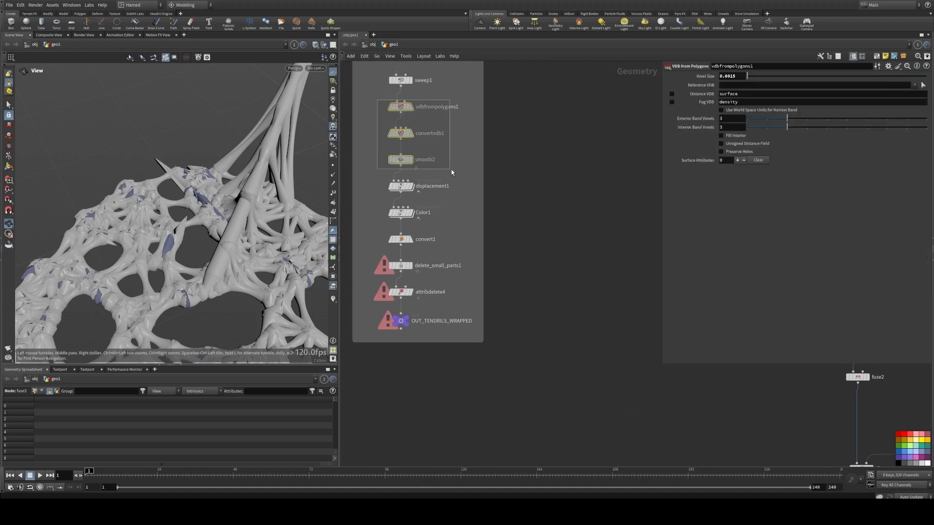
pyautogui.hotkey('ctrl', 'c')
# Step: Paste the copied VDB nodes into the network beneath sweep2
pyautogui.scroll(-4, 506, 258)
pyautogui.moveTo(628, 452); pyautogui.dragTo(416, 257, button='middle')
pyautogui.scroll(4, 416, 256)
pyautogui.click(482, 242)
pyautogui.hotkey('ctrl', 'v')
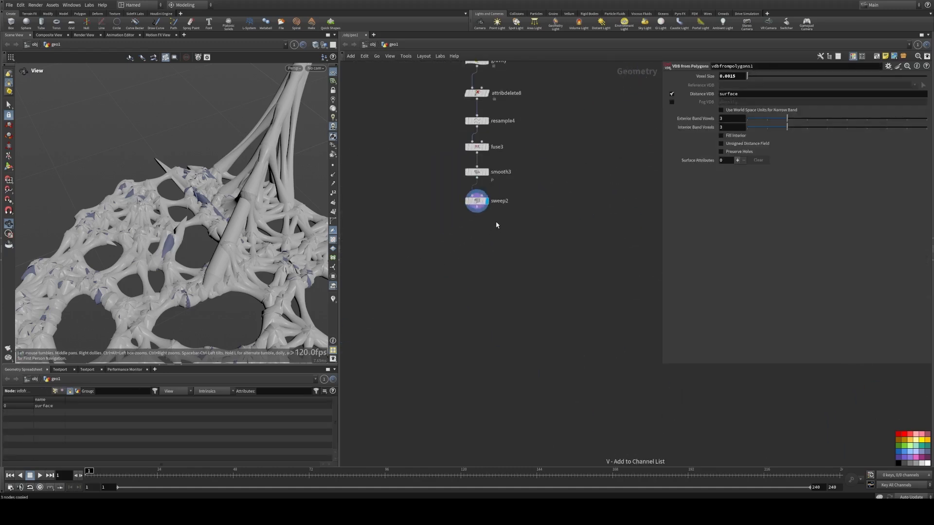
pyautogui.hotkey('ctrl', 'v')
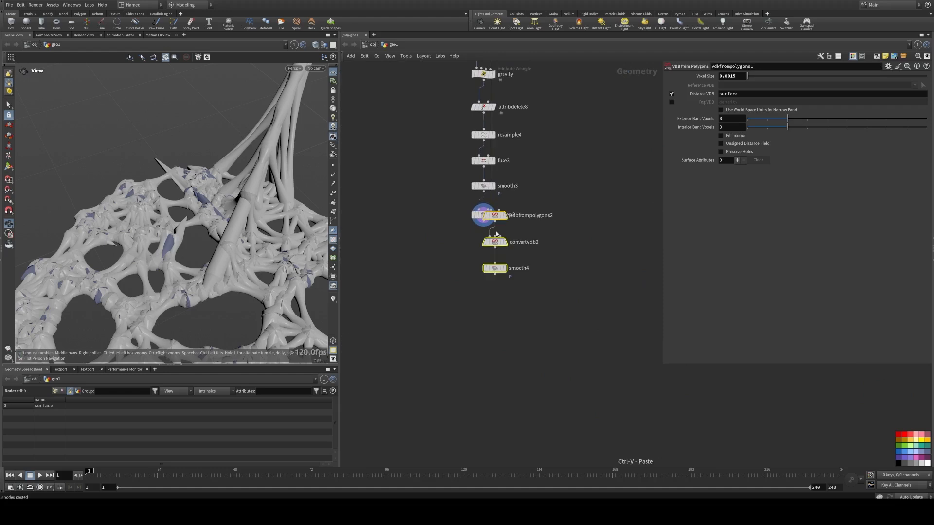
# Step: Wire sweep2 into vdbfrompolygons2, chain convertvdb2 and smooth4 after it, and display smooth4
pyautogui.click(476, 266)
pyautogui.scroll(3, 496, 234)
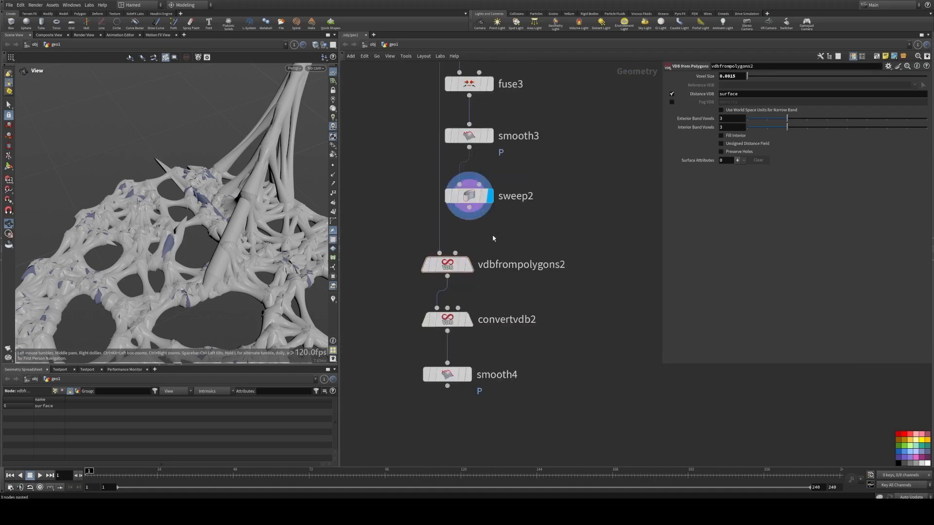
pyautogui.click(470, 209)
pyautogui.click(447, 267)
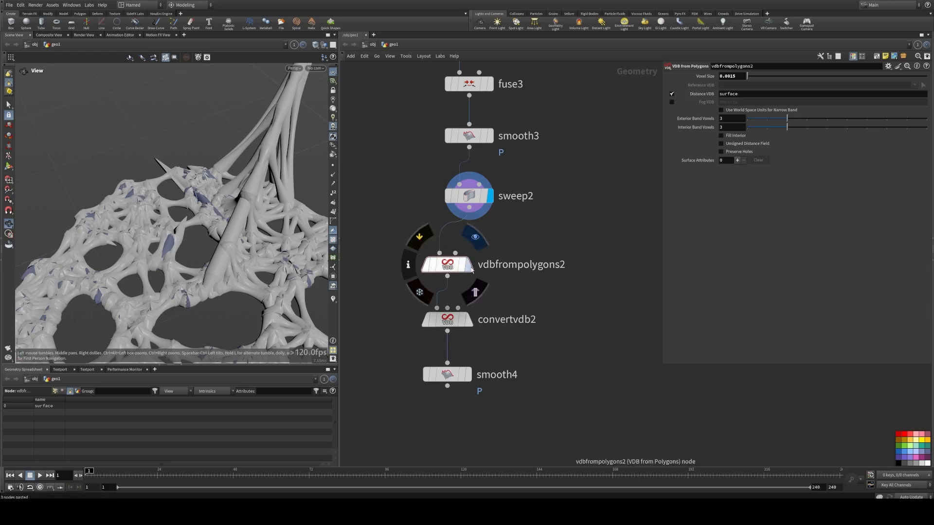
pyautogui.click(470, 268)
pyautogui.moveTo(449, 271); pyautogui.dragTo(471, 252)
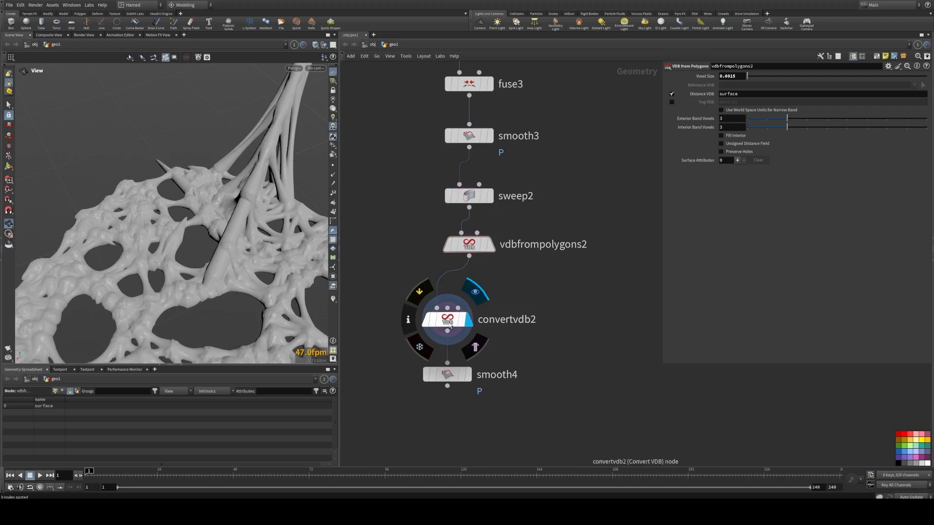
pyautogui.moveTo(449, 328); pyautogui.dragTo(470, 300)
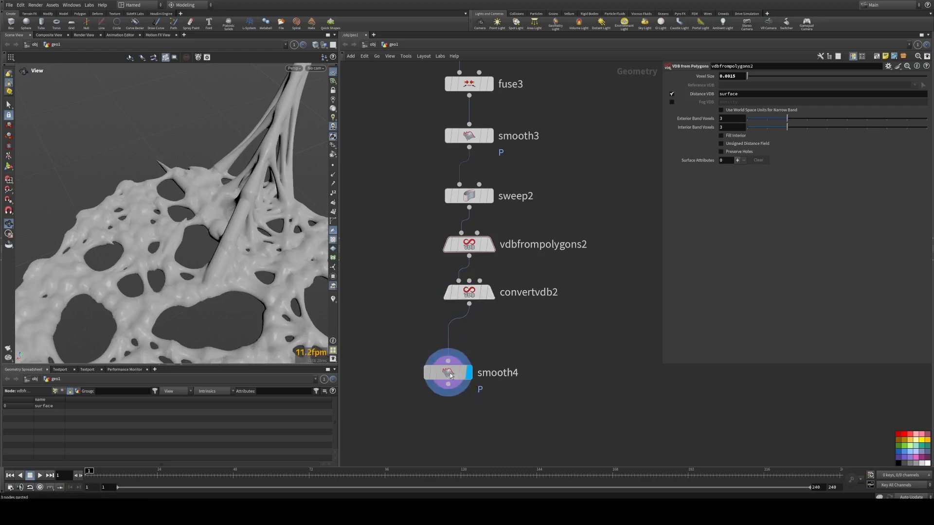
pyautogui.moveTo(446, 375); pyautogui.dragTo(469, 347)
# Step: Orbit around the meshed web to inspect the VDB-smoothed surface from several angles
pyautogui.moveTo(184, 222); pyautogui.dragTo(112, 217, button='right')
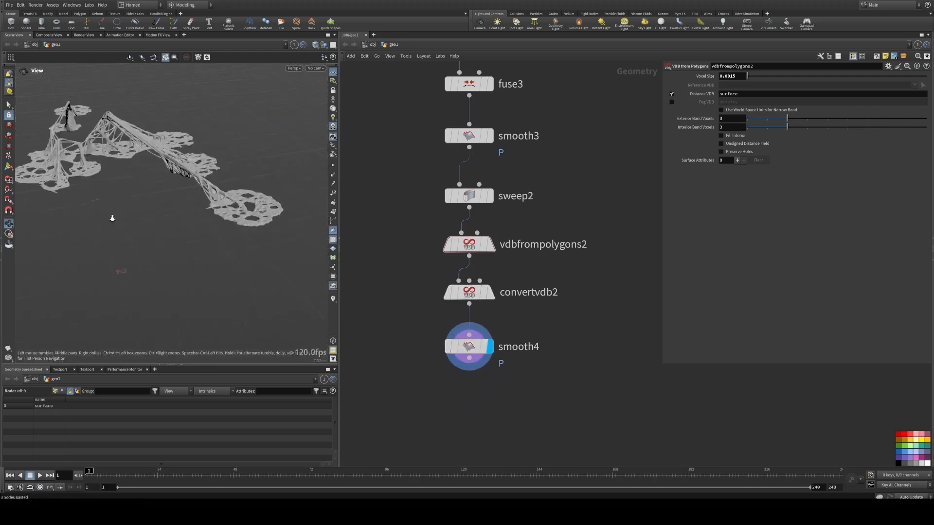
pyautogui.moveTo(112, 217)
pyautogui.mouseDown()
pyautogui.moveTo(257, 254)
pyautogui.moveTo(250, 206)
pyautogui.moveTo(116, 227)
pyautogui.mouseUp()
pyautogui.moveTo(117, 227); pyautogui.dragTo(279, 229, button='right')
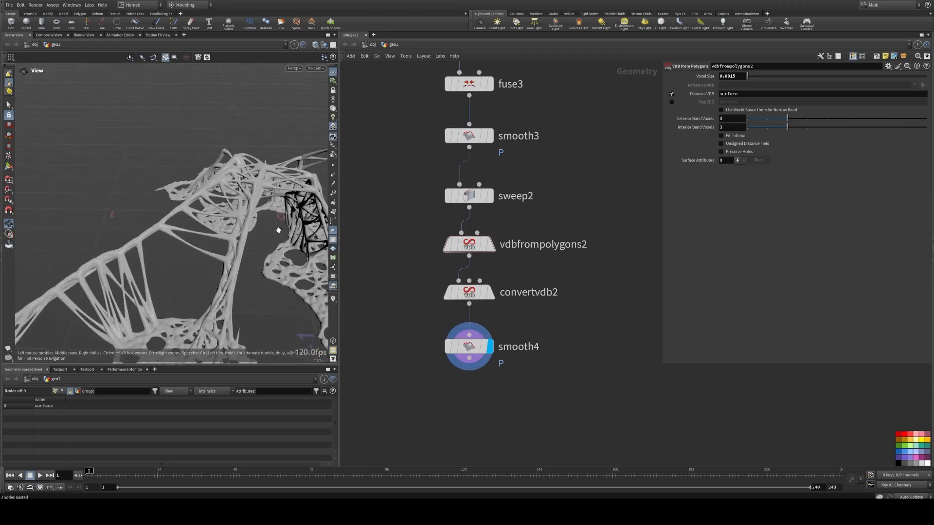
pyautogui.moveTo(279, 229); pyautogui.dragTo(170, 242)
pyautogui.moveTo(170, 242); pyautogui.dragTo(313, 240, button='right')
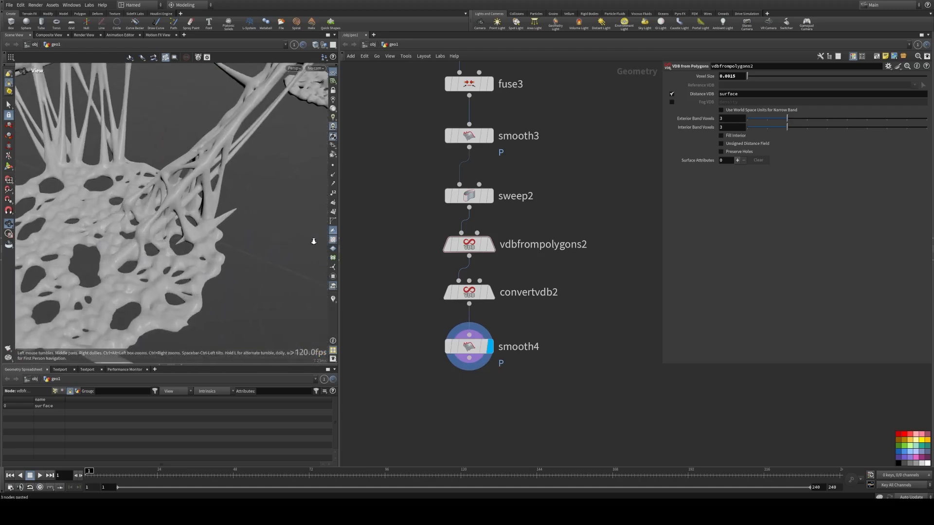
pyautogui.moveTo(313, 239); pyautogui.dragTo(187, 218)
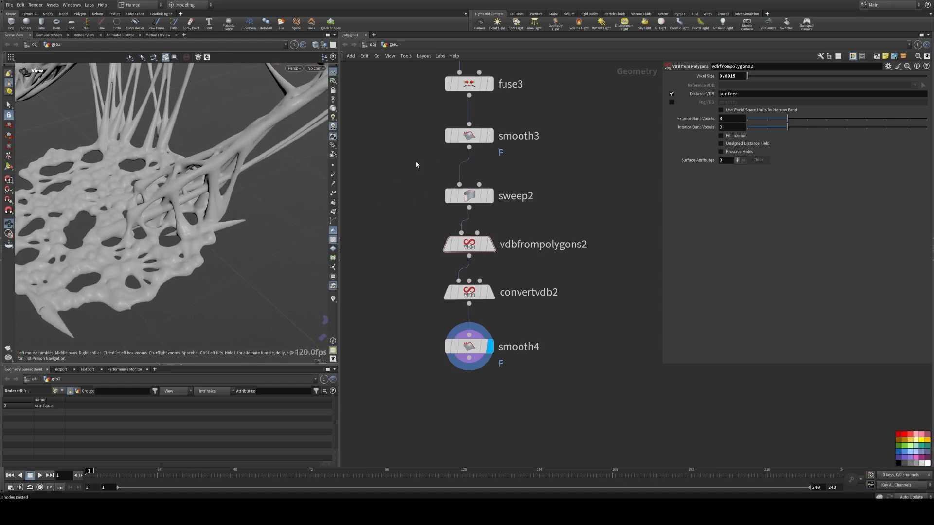
# Step: Bypass the smooth3 node and display the sweep2 output
pyautogui.moveTo(416, 165); pyautogui.dragTo(378, 279, button='middle')
pyautogui.click(452, 250)
pyautogui.click(431, 251)
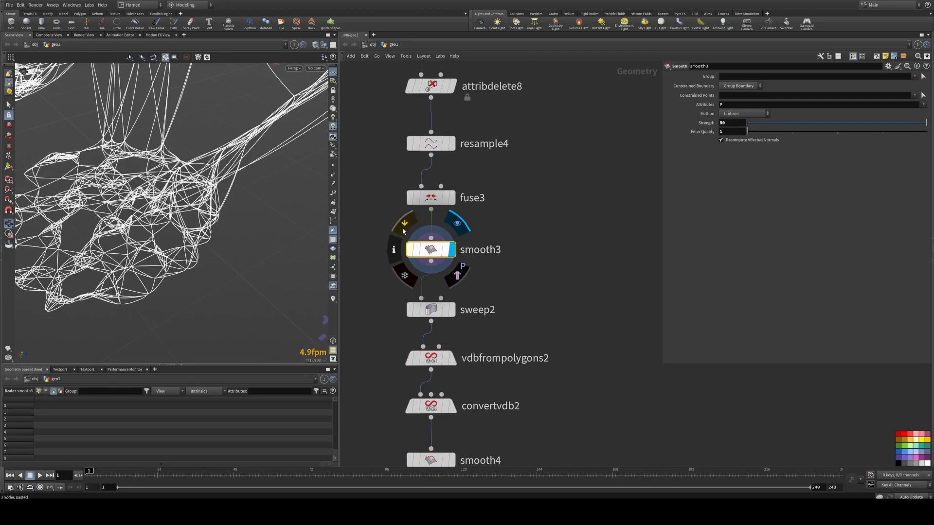
pyautogui.click(405, 225)
pyautogui.click(453, 310)
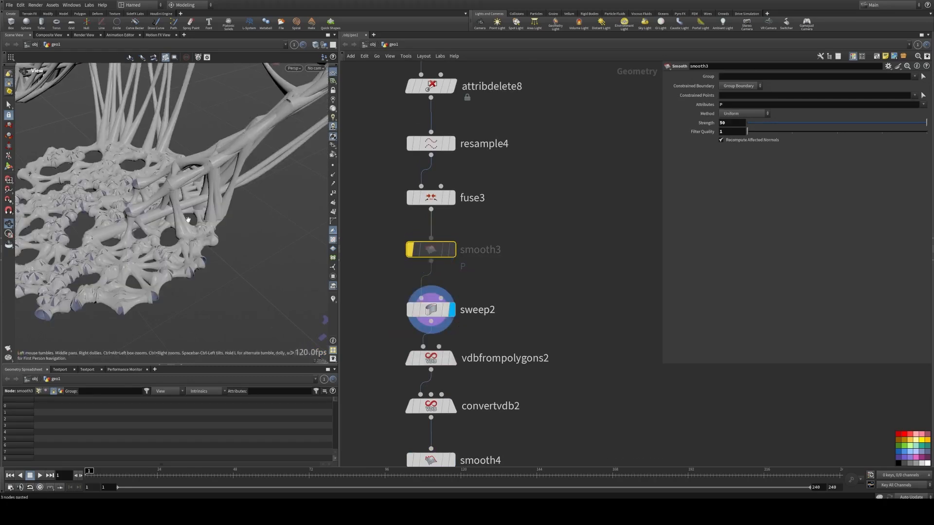
# Step: Re-enable the smooth3 node and compare the swept tubes
pyautogui.scroll(5, 217, 239)
pyautogui.moveTo(217, 239); pyautogui.dragTo(220, 214)
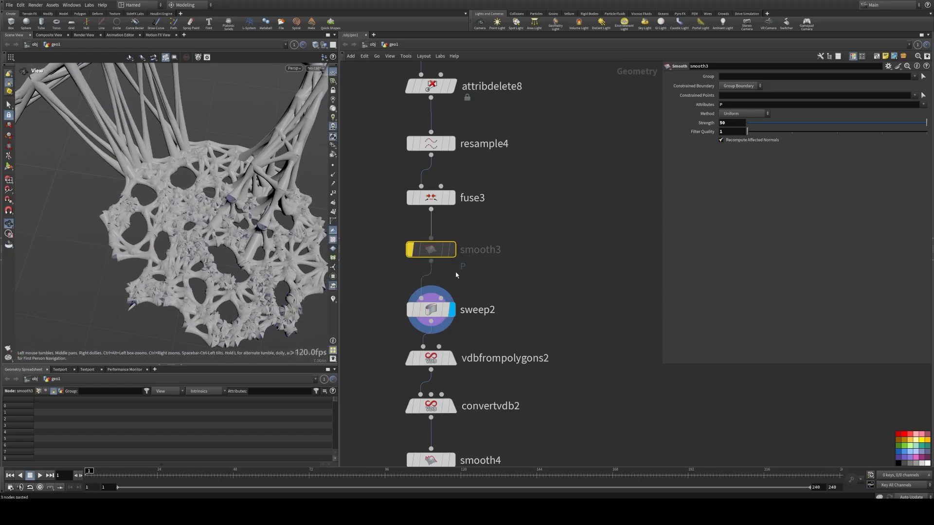
pyautogui.click(404, 225)
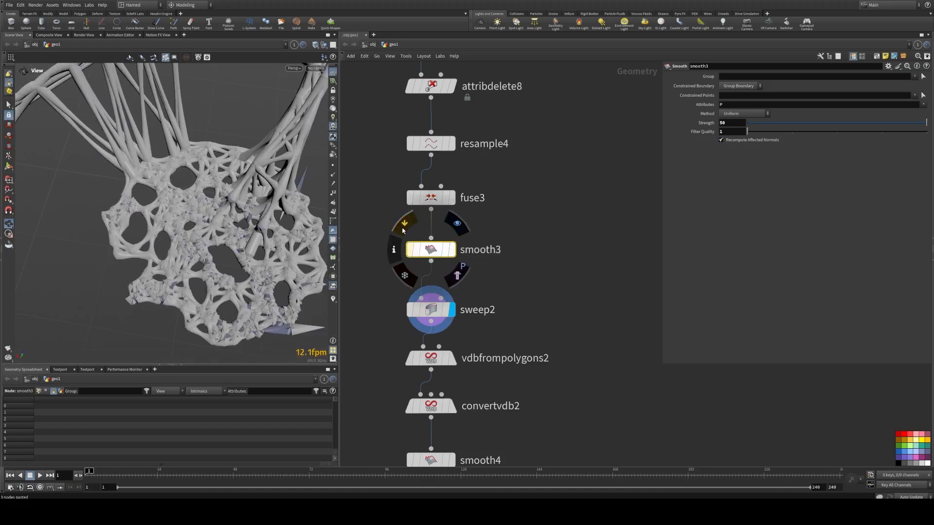
pyautogui.click(404, 227)
pyautogui.click(403, 226)
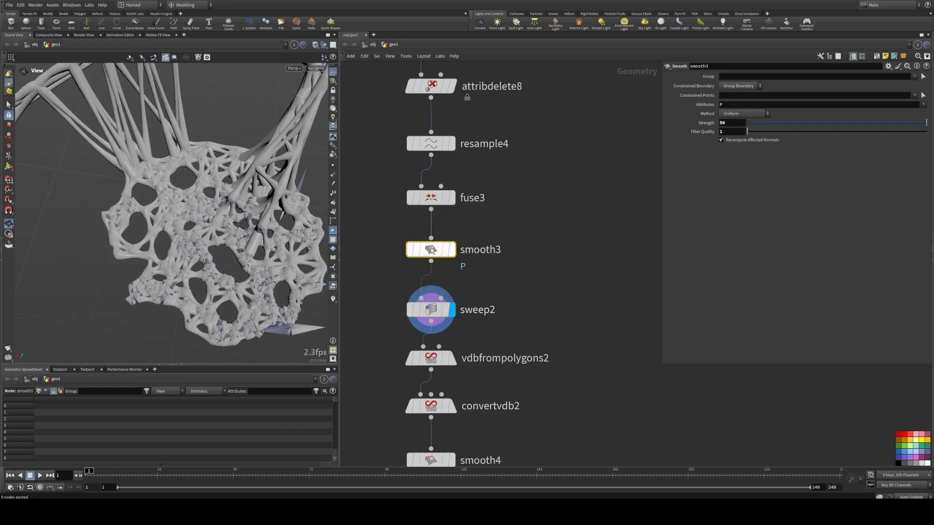
# Step: Set smooth3's Strength to 0
pyautogui.moveTo(736, 123); pyautogui.dragTo(736, 123, button='middle')
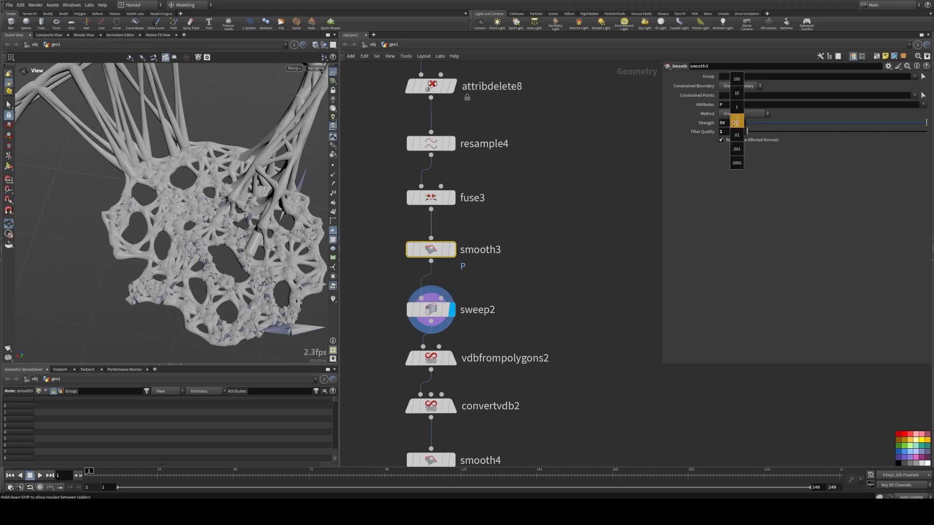
pyautogui.click(792, 123)
pyautogui.click(764, 126)
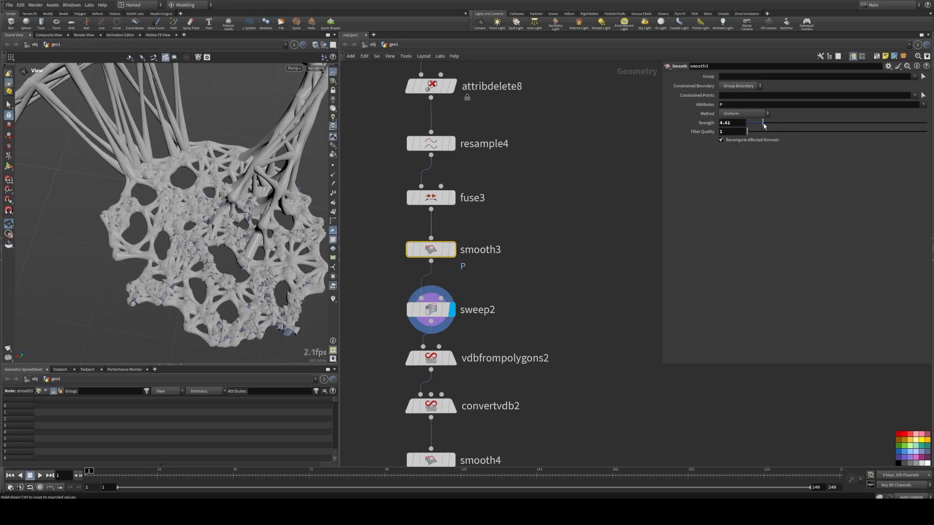
pyautogui.moveTo(765, 125); pyautogui.dragTo(734, 125)
# Step: Display the smooth4 node's output
pyautogui.moveTo(205, 239)
pyautogui.mouseDown()
pyautogui.moveTo(218, 186)
pyautogui.moveTo(183, 327)
pyautogui.mouseUp()
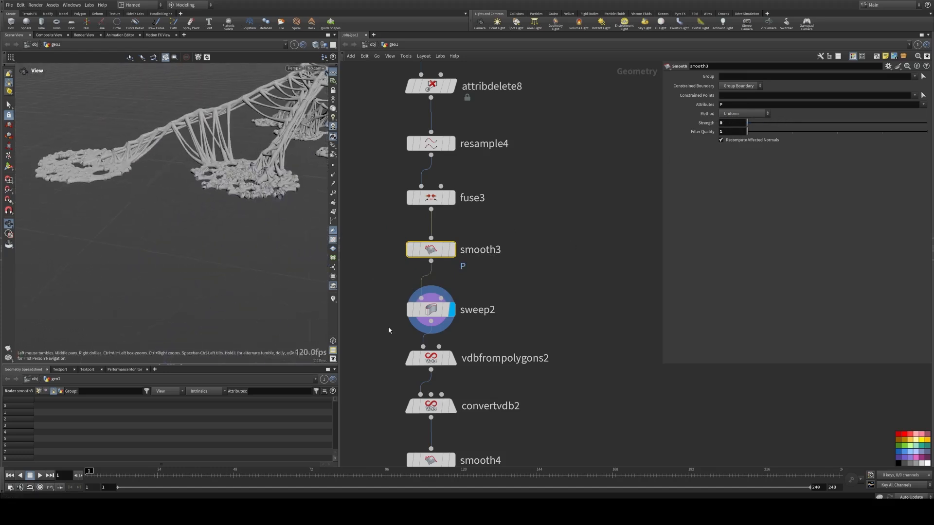
pyautogui.moveTo(410, 428); pyautogui.dragTo(418, 258, button='middle')
pyautogui.click(461, 293)
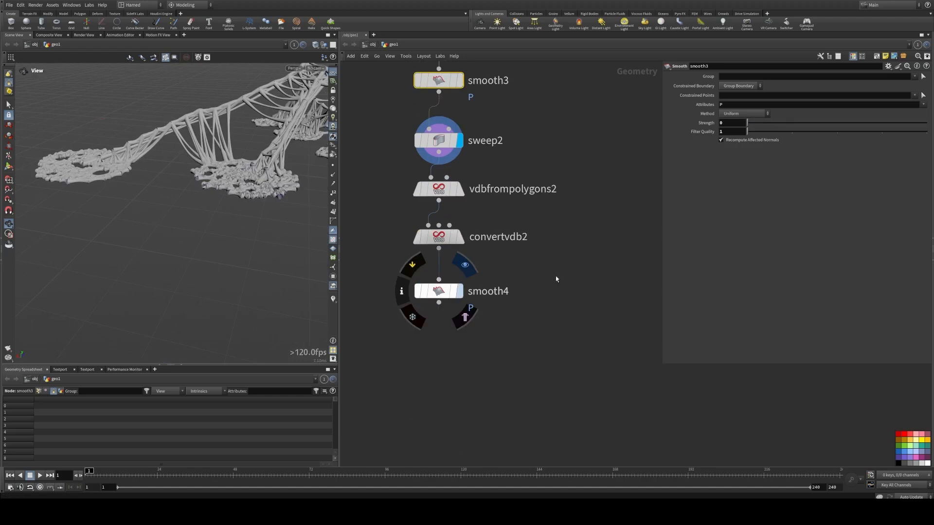
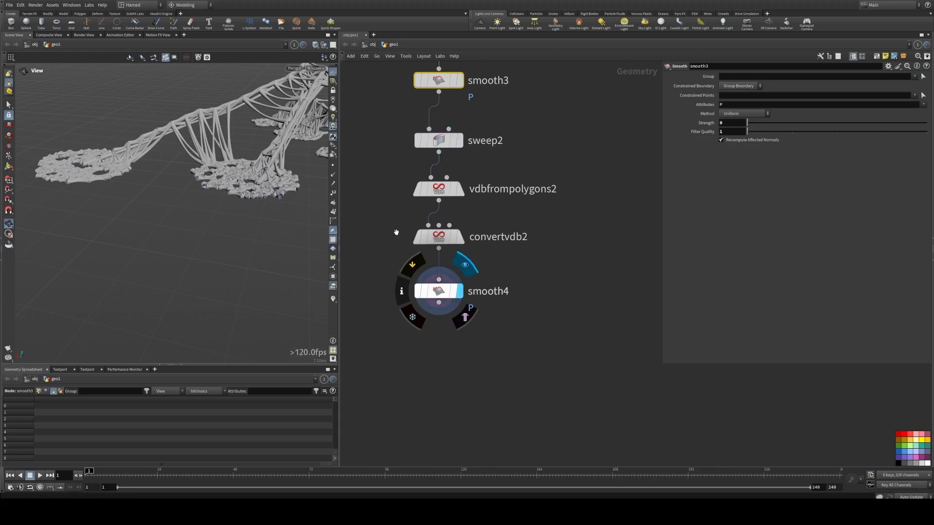
pyautogui.moveTo(384, 213); pyautogui.dragTo(400, 241, button='middle')
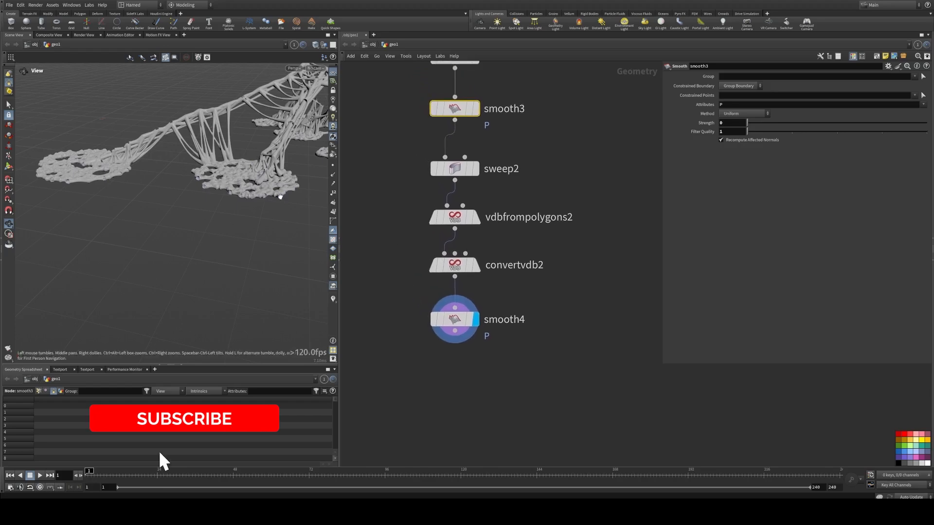
pyautogui.moveTo(280, 191); pyautogui.dragTo(211, 245, button='middle')
pyautogui.moveTo(211, 245)
pyautogui.mouseDown()
pyautogui.moveTo(154, 237)
pyautogui.moveTo(237, 239)
pyautogui.moveTo(187, 219)
pyautogui.moveTo(144, 235)
pyautogui.moveTo(212, 228)
pyautogui.mouseUp()
# Step: Copy an object merge and null node pair from the tendrils network box to below smooth4
pyautogui.scroll(-2, 445, 250)
pyautogui.moveTo(413, 219); pyautogui.dragTo(532, 390, button='middle')
pyautogui.scroll(-4, 443, 252)
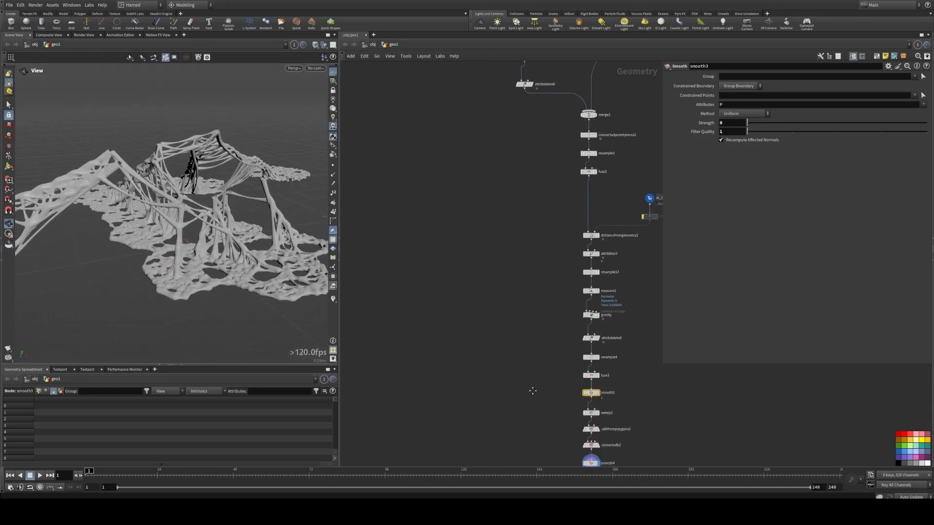
pyautogui.moveTo(374, 92); pyautogui.dragTo(472, 171, button='middle')
pyautogui.scroll(-2, 525, 237)
pyautogui.moveTo(435, 199)
pyautogui.mouseDown(button='middle')
pyautogui.moveTo(463, 192)
pyautogui.moveTo(436, 187)
pyautogui.mouseUp(button='middle')
pyautogui.scroll(-2, 434, 186)
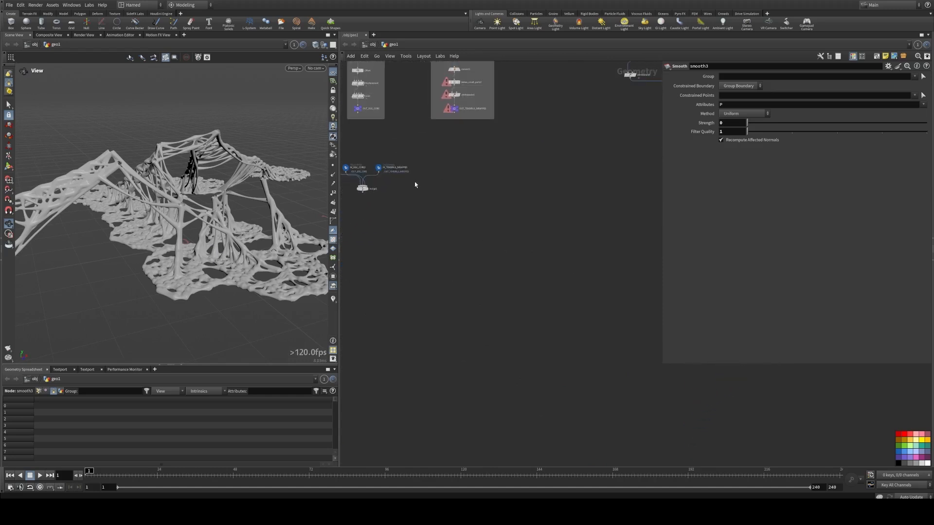
pyautogui.keyDown('alt'); pyautogui.moveTo(380, 169); pyautogui.dragTo(659, 342); pyautogui.keyUp('alt')
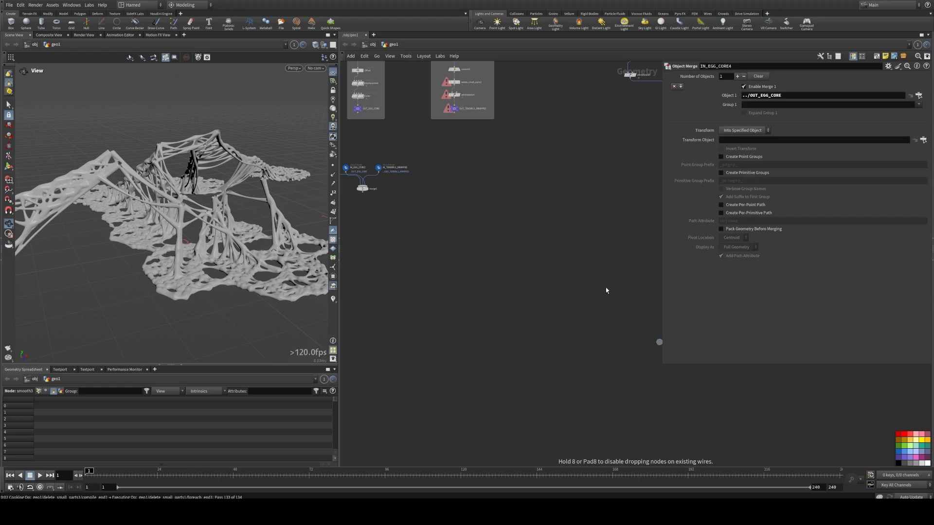
pyautogui.moveTo(502, 186); pyautogui.dragTo(418, 180, button='middle')
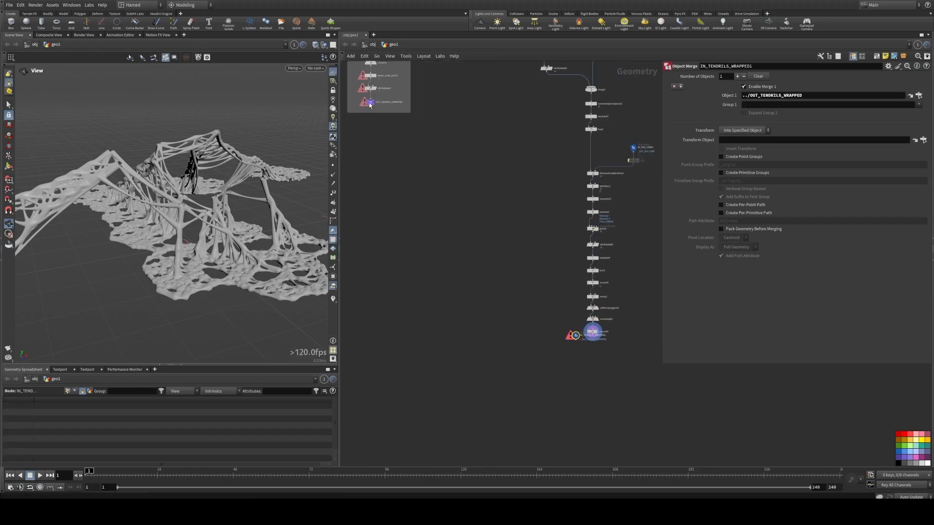
pyautogui.keyDown('alt'); pyautogui.moveTo(369, 103); pyautogui.dragTo(609, 350); pyautogui.keyUp('alt')
# Step: Connect smooth4 into the copied null and rename the null OUT_TENDRILS_GROUND
pyautogui.scroll(5, 610, 349)
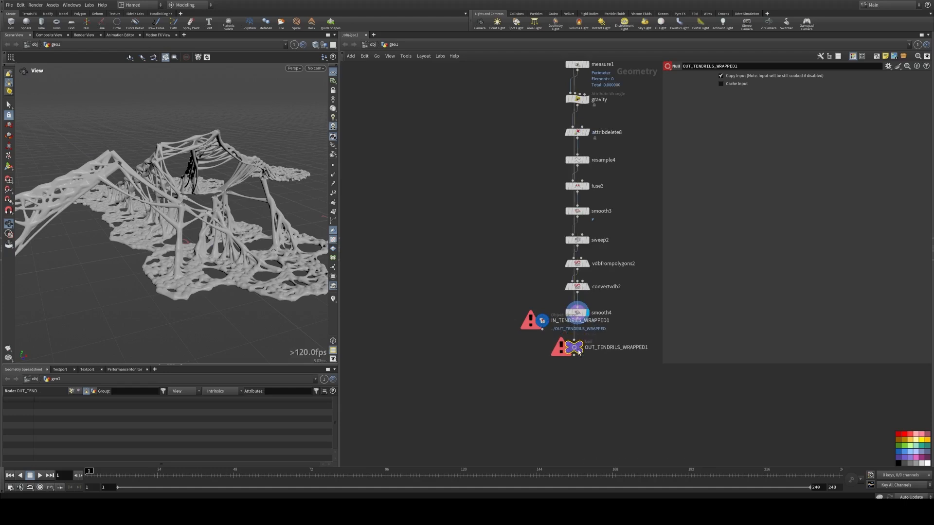
pyautogui.scroll(4, 574, 341)
pyautogui.moveTo(567, 296); pyautogui.dragTo(570, 385)
pyautogui.moveTo(620, 371); pyautogui.dragTo(498, 351, button='middle')
pyautogui.doubleClick(496, 368)
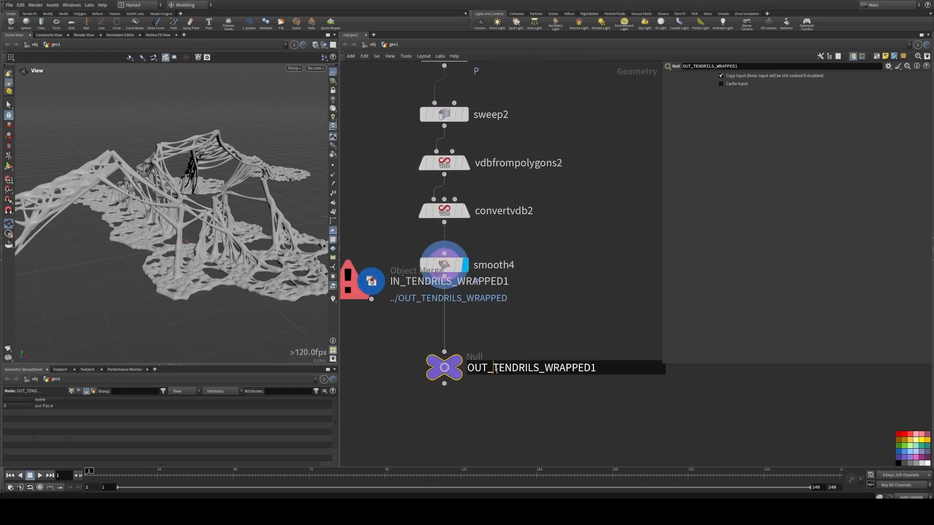
pyautogui.moveTo(544, 368); pyautogui.dragTo(612, 366)
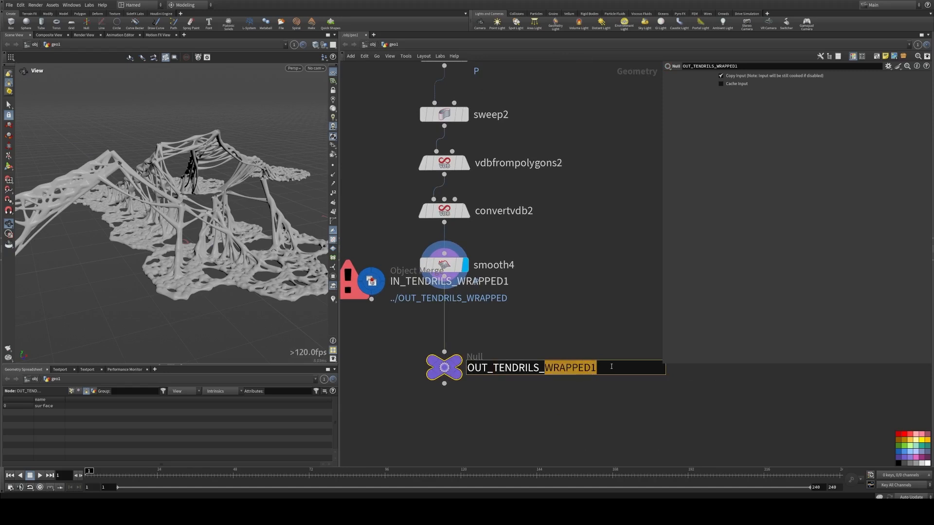
pyautogui.write('GROUN')
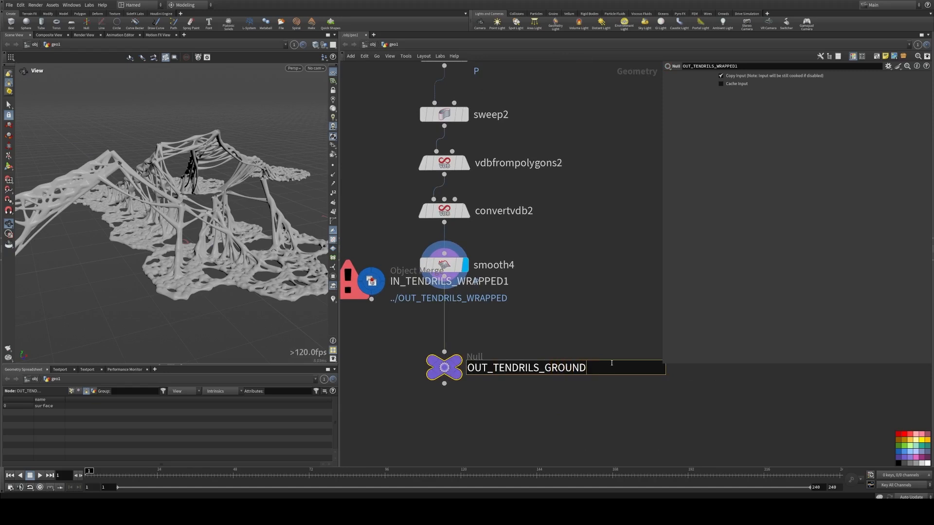
pyautogui.press('Return')
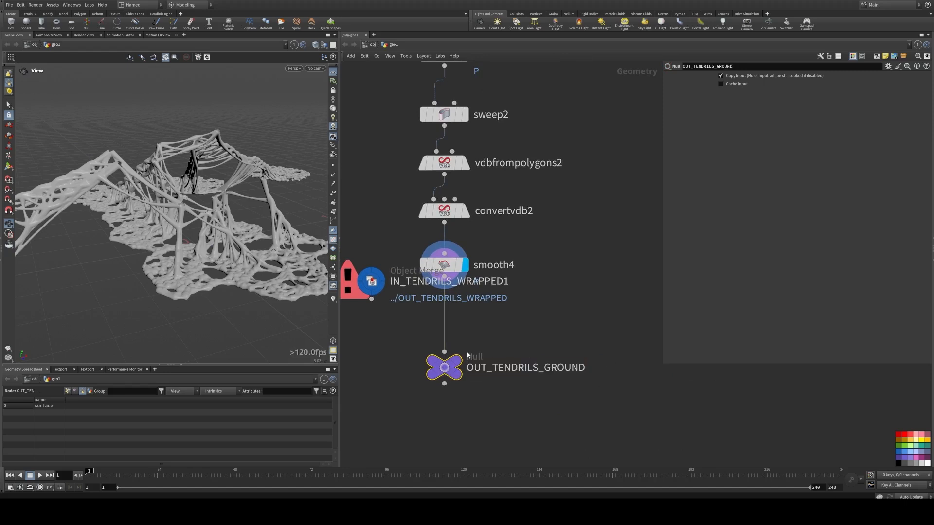
# Step: Move the copied object merge aside and set its Object 1 path to ../OUT_TENDRILS_GROUND
pyautogui.moveTo(378, 292); pyautogui.dragTo(608, 319)
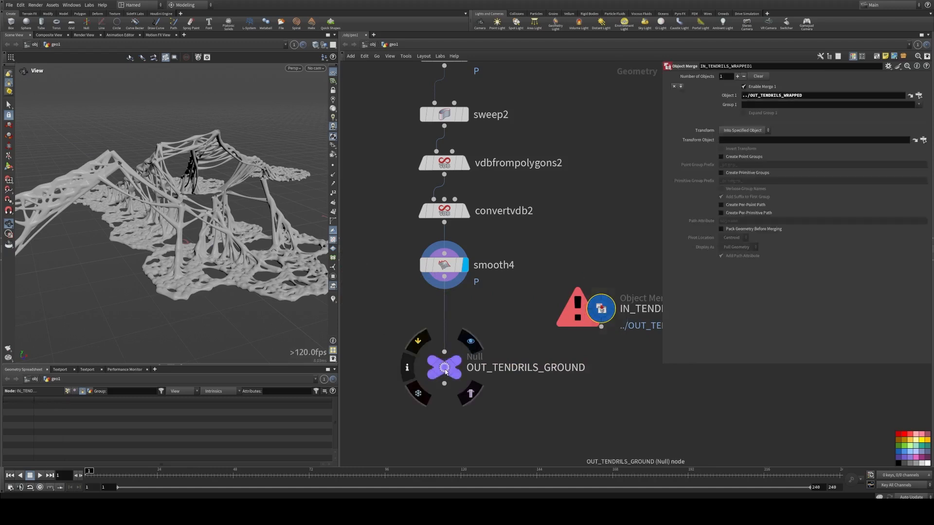
pyautogui.moveTo(779, 100); pyautogui.dragTo(787, 96)
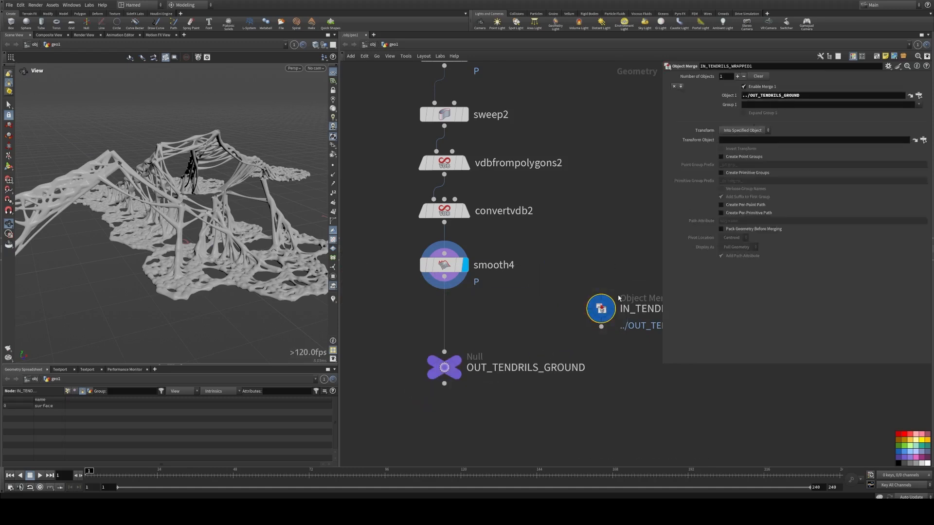
# Step: Rename the copied object merge node to IN_TENDRILS_GROUND
pyautogui.moveTo(608, 310)
pyautogui.moveTo(591, 312); pyautogui.dragTo(538, 312)
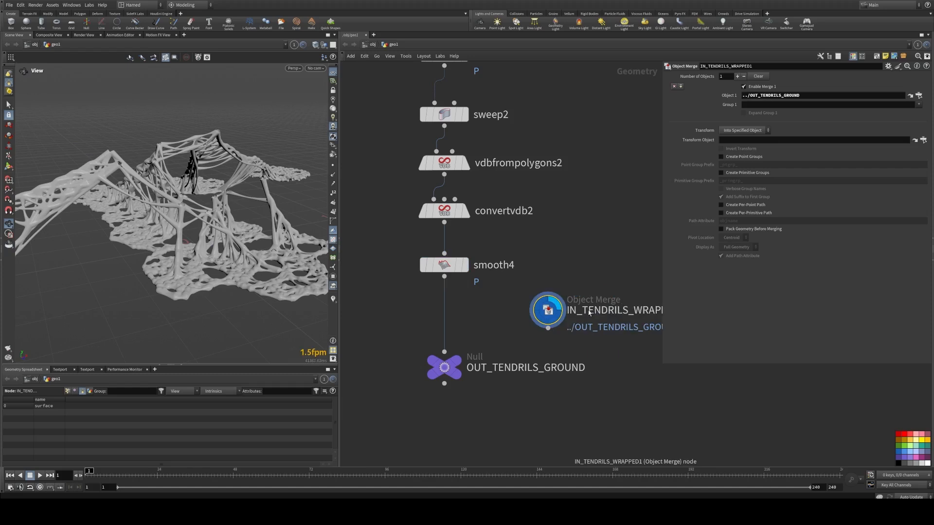
pyautogui.doubleClick(587, 304)
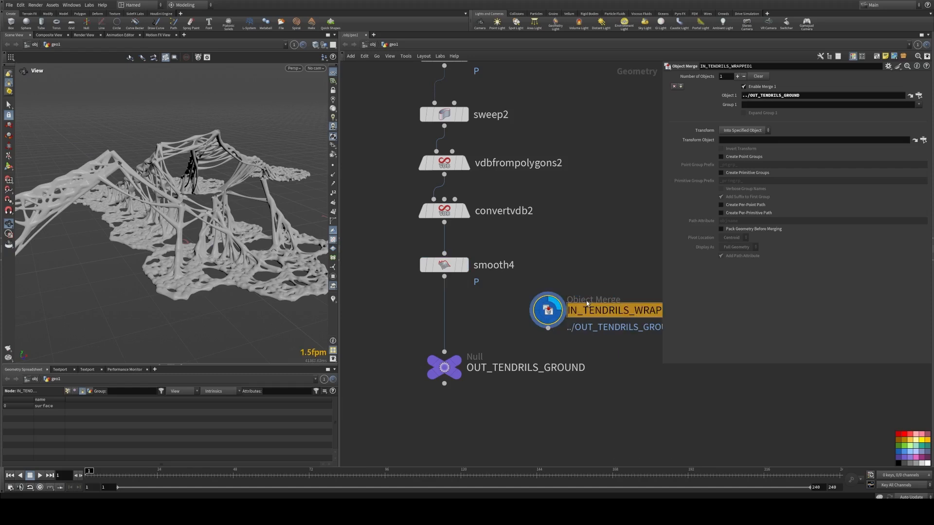
pyautogui.write('OUT_TENDRILS_GROUND')
pyautogui.press('Home')
pyautogui.press('Delete')
pyautogui.press('Delete')
pyautogui.press('Delete')
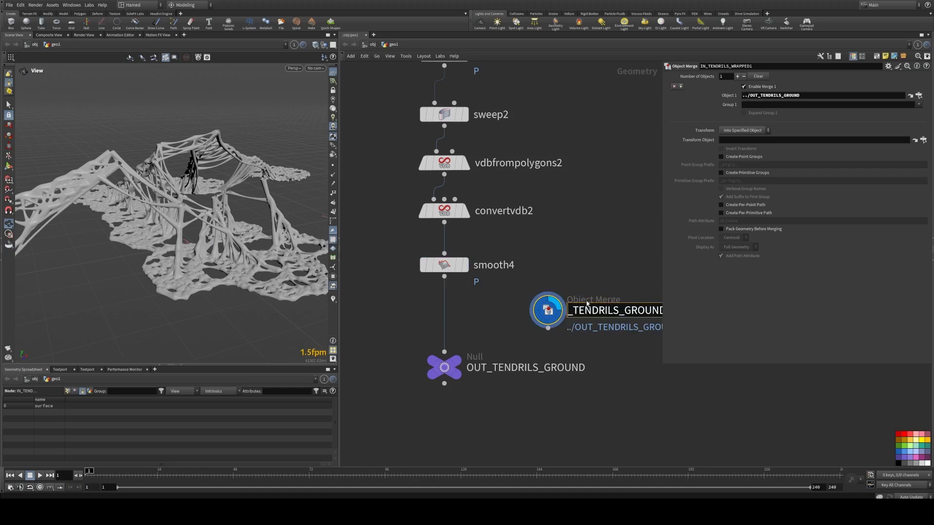
pyautogui.write('IN')
pyautogui.press('Return')
# Step: Move IN_TENDRILS_GROUND beside the other object merges and wire it into merge1
pyautogui.press('h')
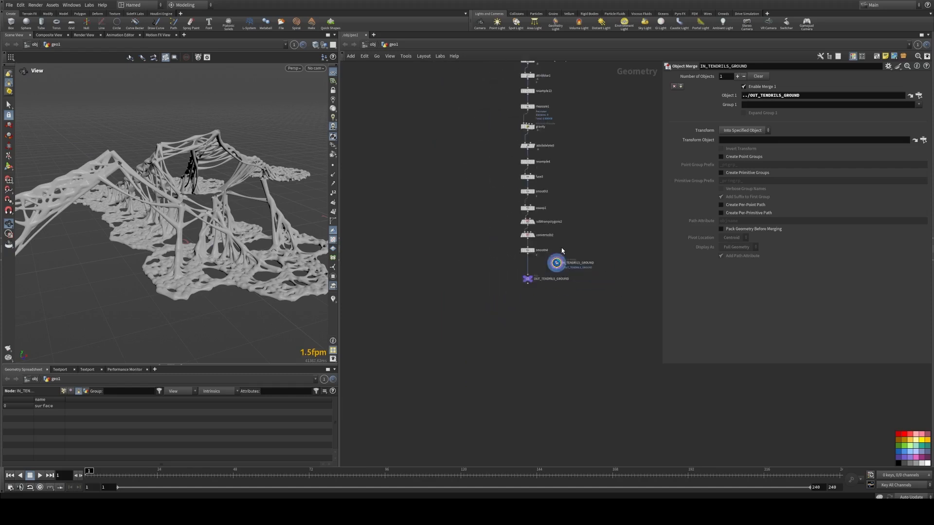
pyautogui.moveTo(628, 308); pyautogui.dragTo(466, 202)
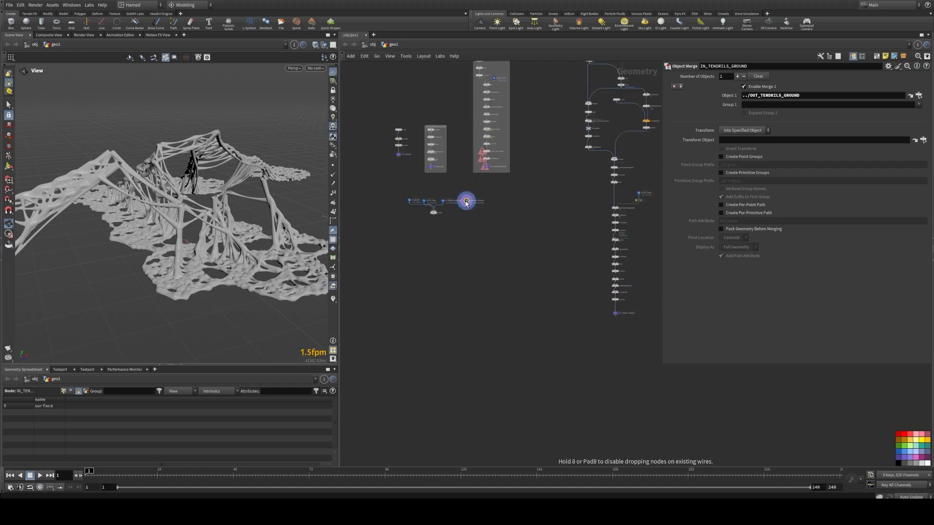
pyautogui.scroll(8, 454, 208)
pyautogui.moveTo(528, 185); pyautogui.dragTo(363, 238)
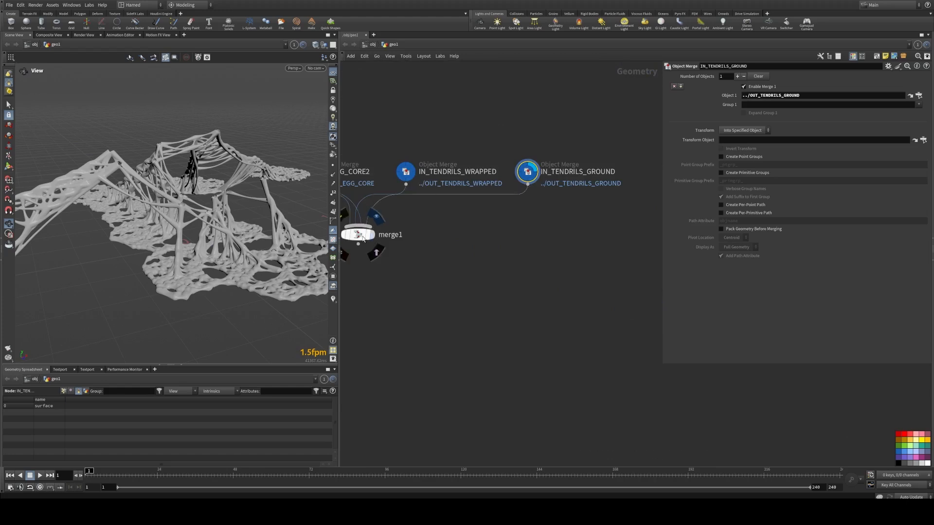
# Step: Display merge1's combined output and orbit around the egg and tendrils
pyautogui.click(362, 236)
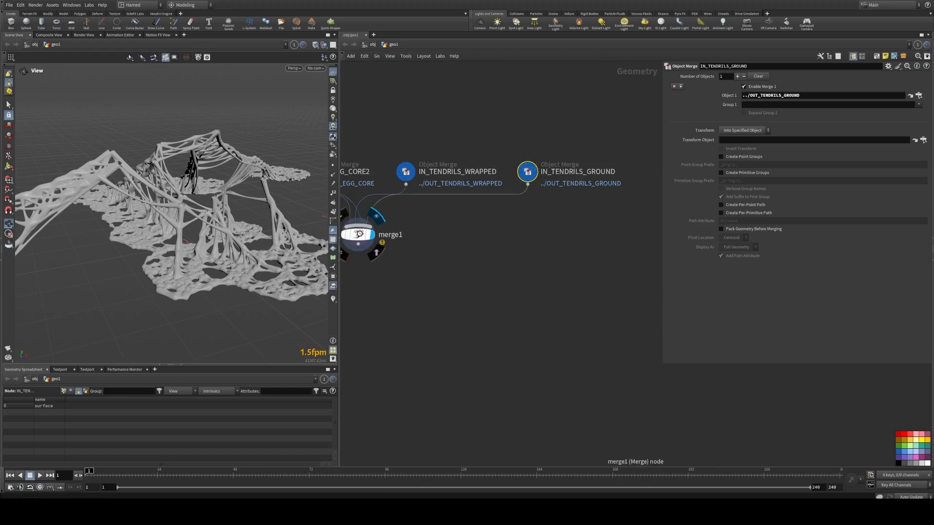
pyautogui.click(362, 237)
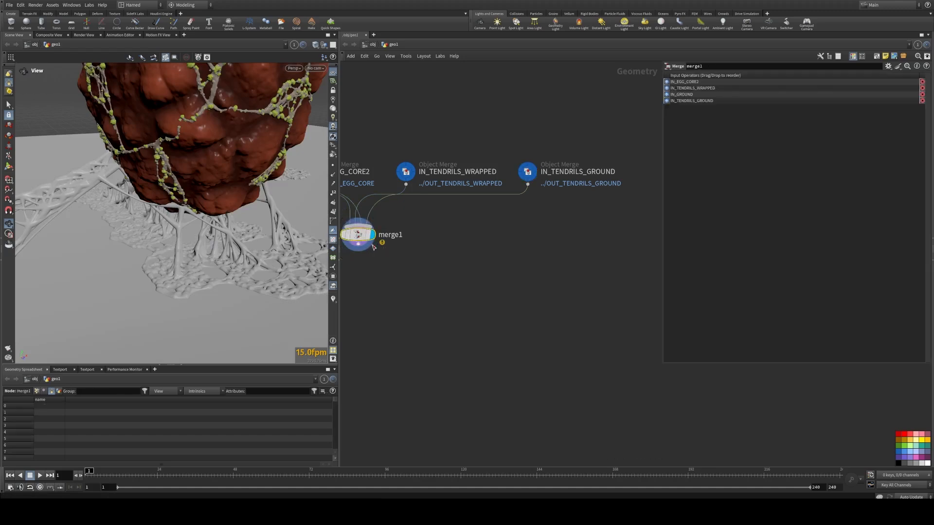
pyautogui.press('l')
pyautogui.moveTo(232, 207); pyautogui.dragTo(184, 284, button='right')
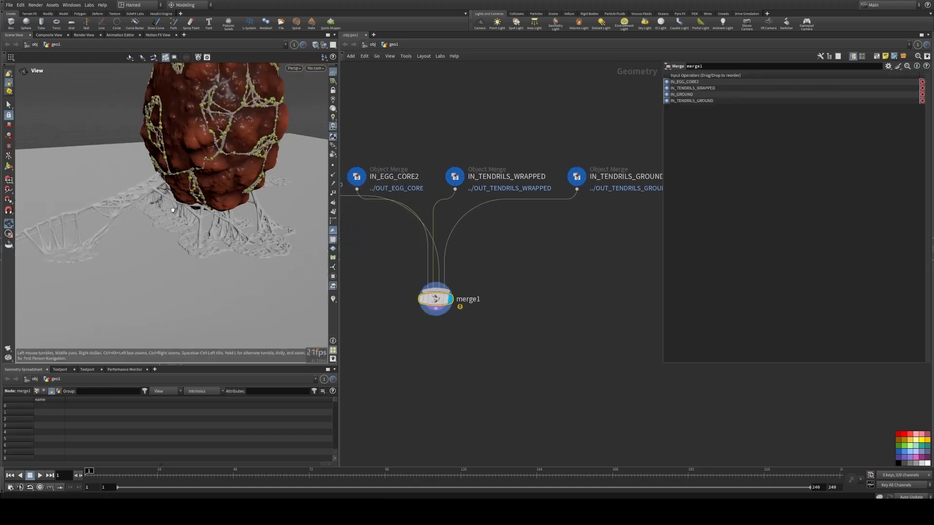
pyautogui.moveTo(185, 283); pyautogui.dragTo(197, 127)
pyautogui.moveTo(197, 127); pyautogui.dragTo(224, 211, button='middle')
pyautogui.moveTo(224, 211); pyautogui.dragTo(263, 171, button='right')
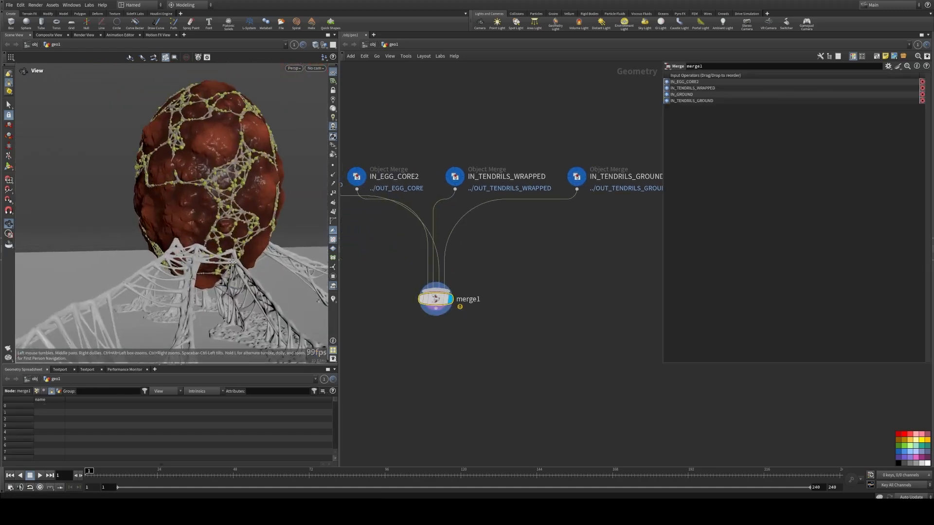
pyautogui.moveTo(263, 170); pyautogui.dragTo(248, 128, button='middle')
pyautogui.moveTo(248, 129); pyautogui.dragTo(214, 208)
# Step: Display smooth4's output and nudge the OUT_TENDRILS_GROUND null slightly lower
pyautogui.scroll(-2, 552, 302)
pyautogui.scroll(-3, 551, 302)
pyautogui.moveTo(552, 302); pyautogui.dragTo(453, 279, button='middle')
pyautogui.scroll(5, 563, 374)
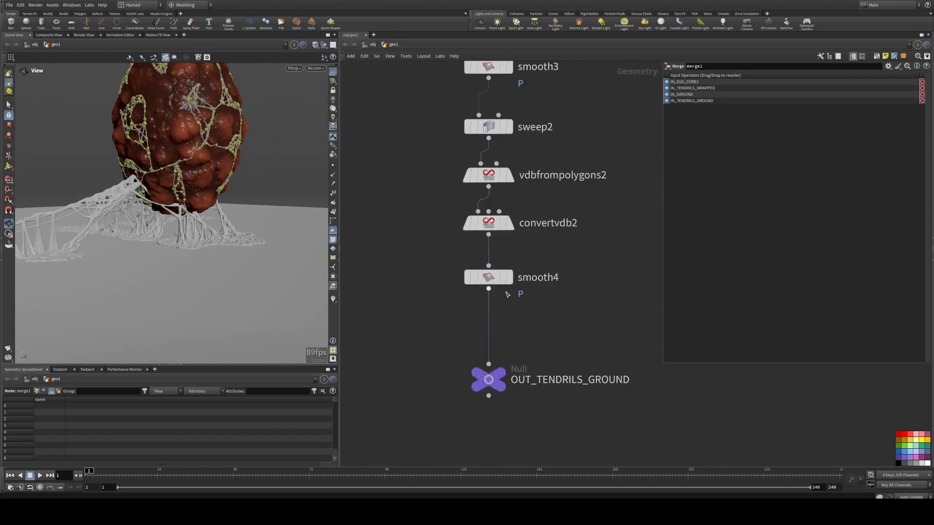
pyautogui.click(510, 277)
pyautogui.click(489, 277)
pyautogui.moveTo(496, 388); pyautogui.dragTo(497, 399)
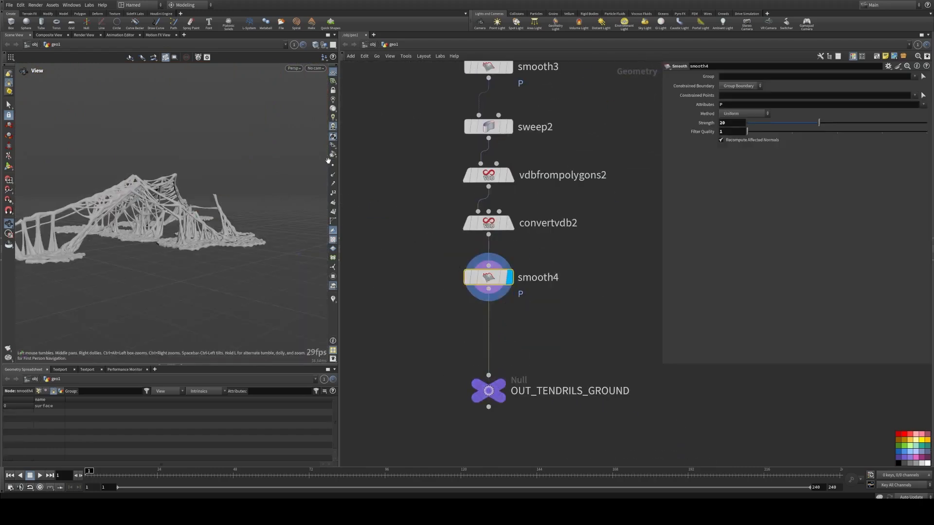
# Step: Toggle wireframe over shaded and orbit to inspect the smoothed tendril mesh
pyautogui.hotkey('shift', 'w')
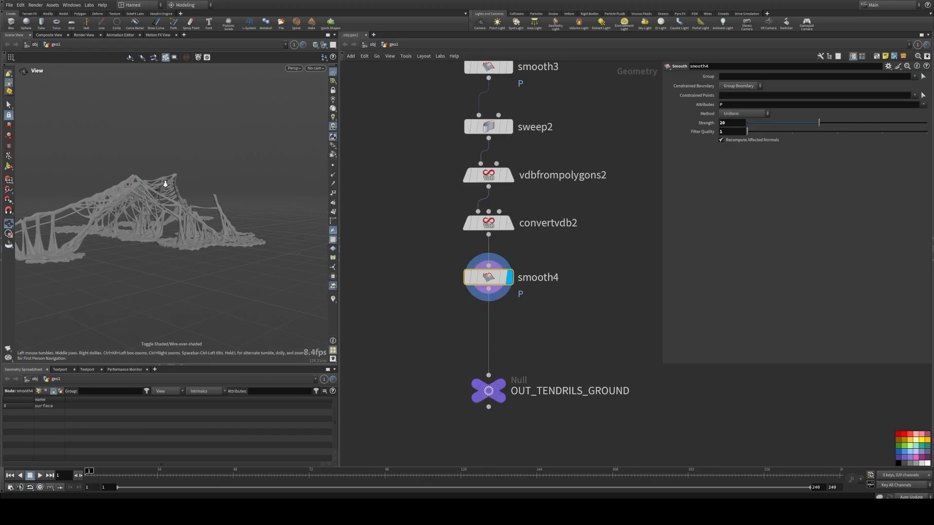
pyautogui.moveTo(165, 184); pyautogui.dragTo(255, 198, button='right')
pyautogui.moveTo(255, 198); pyautogui.dragTo(146, 203)
pyautogui.moveTo(146, 202); pyautogui.dragTo(177, 191, button='right')
pyautogui.hotkey('shift', 'w')
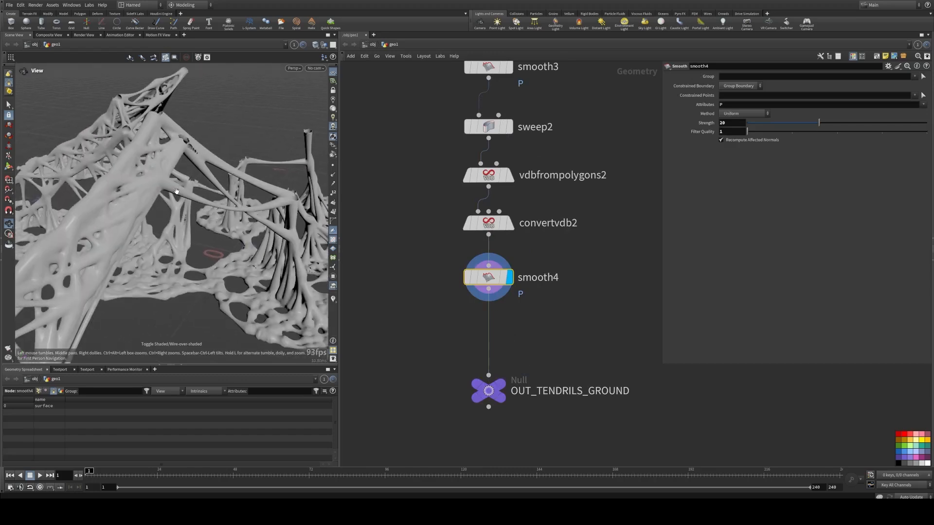
# Step: Copy the displacement1, Color1, convert1, delete_small_parts1 and attribdelete4 chain and paste it beside smooth4
pyautogui.moveTo(380, 205); pyautogui.dragTo(488, 275, button='middle')
pyautogui.scroll(-12, 488, 276)
pyautogui.scroll(9, 470, 245)
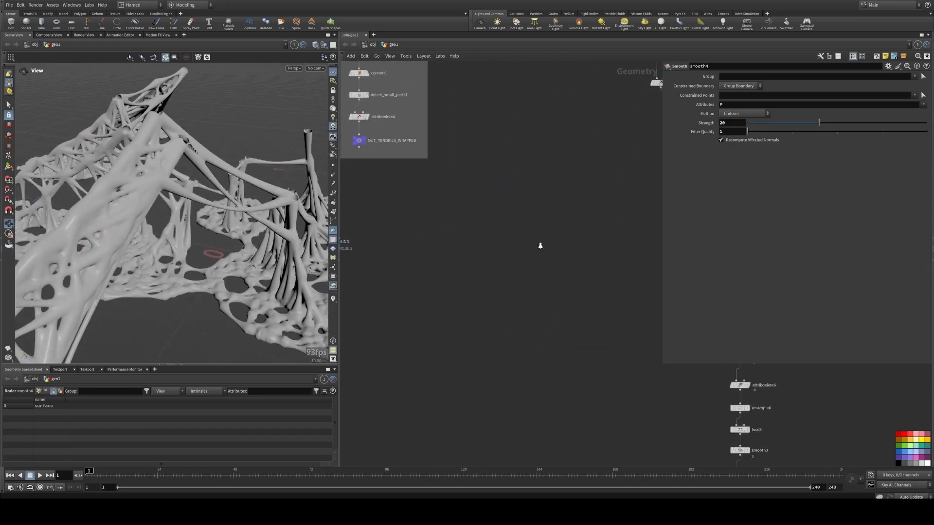
pyautogui.scroll(-2, 529, 245)
pyautogui.moveTo(456, 199); pyautogui.dragTo(498, 357, button='middle')
pyautogui.moveTo(398, 208); pyautogui.dragTo(437, 292)
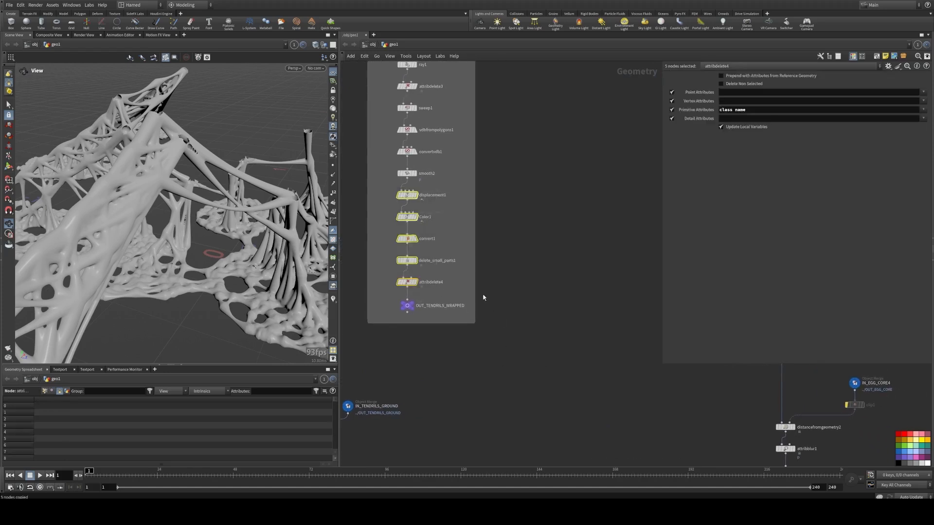
pyautogui.moveTo(541, 372); pyautogui.dragTo(421, 181, button='middle')
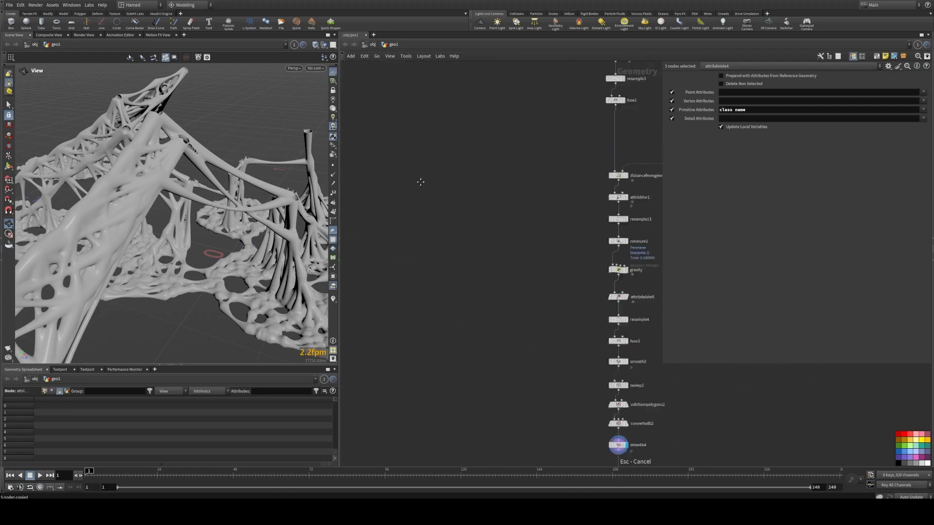
pyautogui.moveTo(518, 464); pyautogui.dragTo(402, 155, button='middle')
pyautogui.moveTo(500, 180); pyautogui.dragTo(500, 268)
pyautogui.scroll(3, 507, 234)
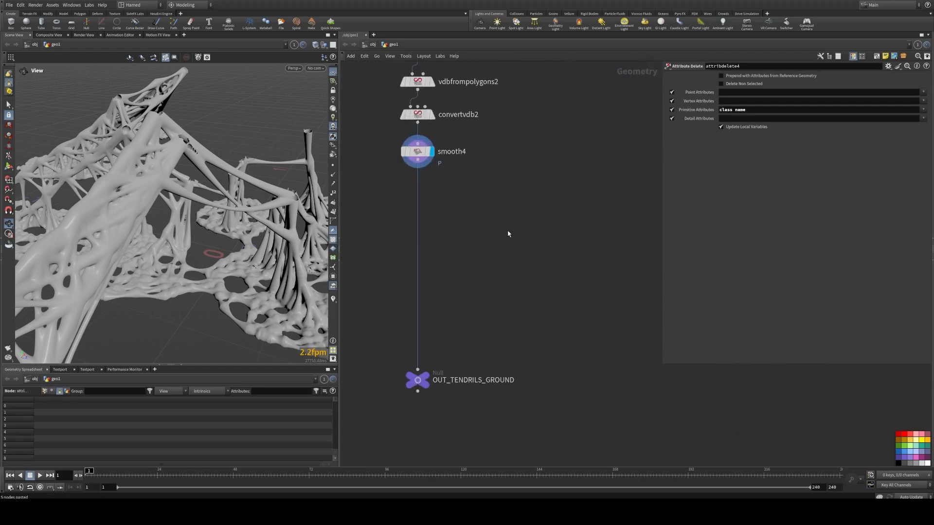
pyautogui.hotkey('ctrl', 'v')
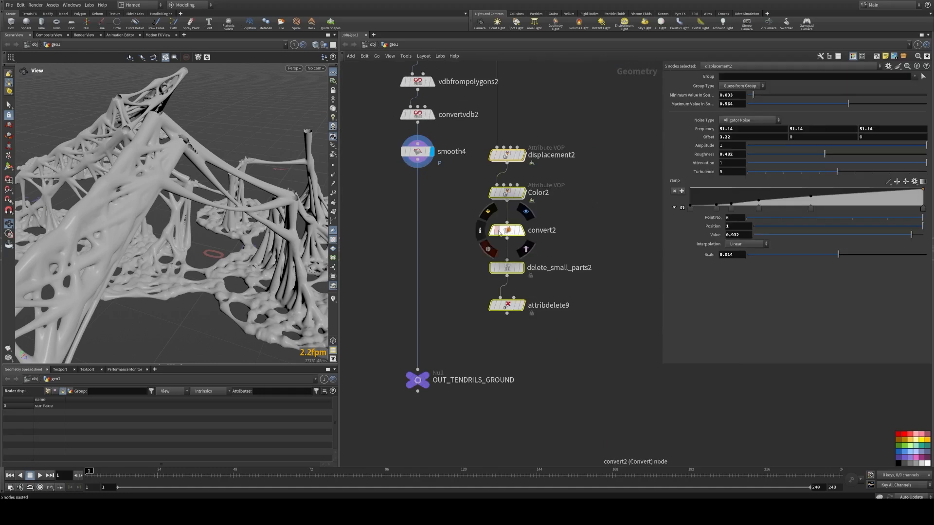
# Step: Position the pasted chain below smooth4 and wire smooth4 into displacement2
pyautogui.moveTo(456, 195); pyautogui.dragTo(467, 209, button='middle')
pyautogui.moveTo(520, 175); pyautogui.dragTo(462, 223)
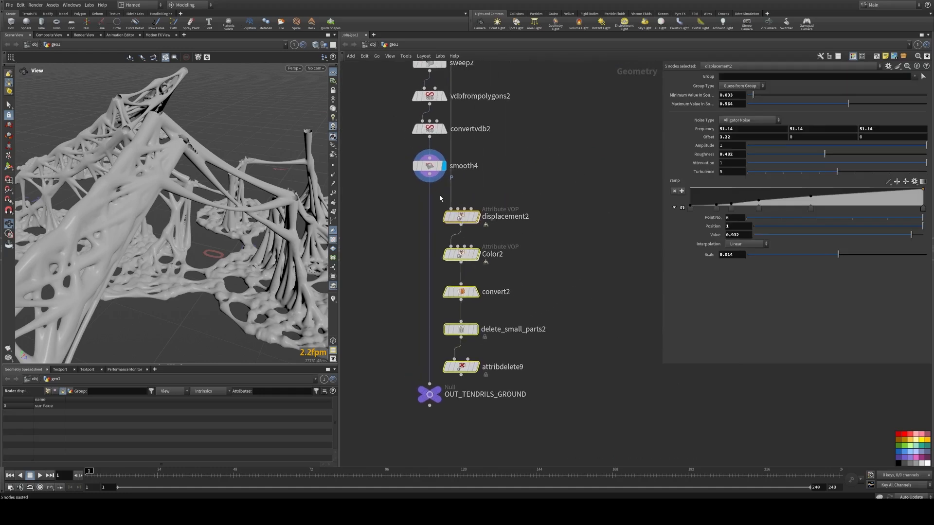
pyautogui.click(452, 211)
pyautogui.click(451, 211)
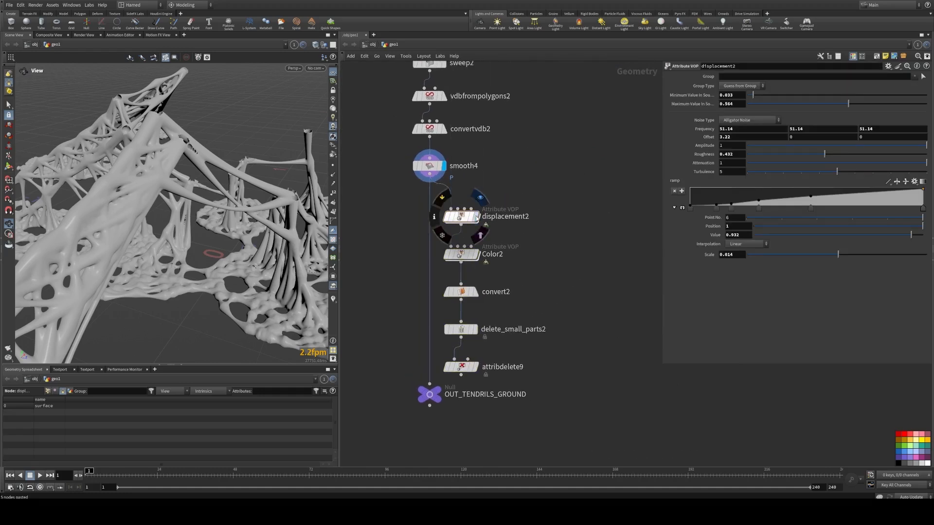
# Step: Display displacement2's output and orbit to inspect the displaced mesh
pyautogui.click(466, 219)
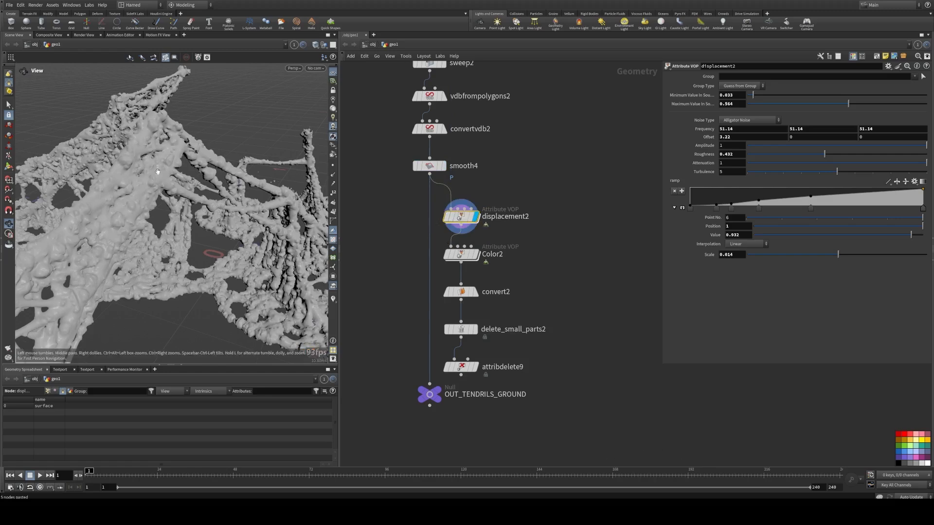
pyautogui.moveTo(129, 170); pyautogui.dragTo(353, 216)
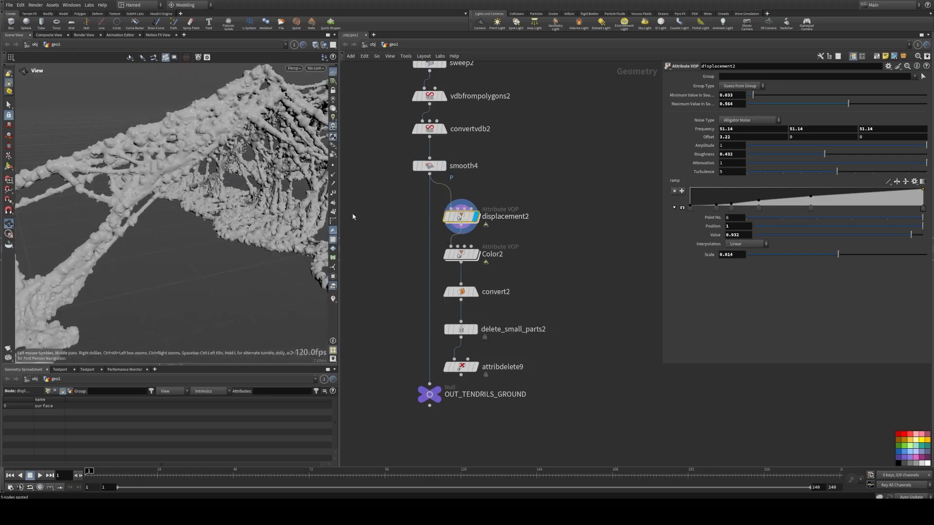
# Step: Select Color2 and change its second ramp key colour to a dark olive green using HSV sliders
pyautogui.click(465, 257)
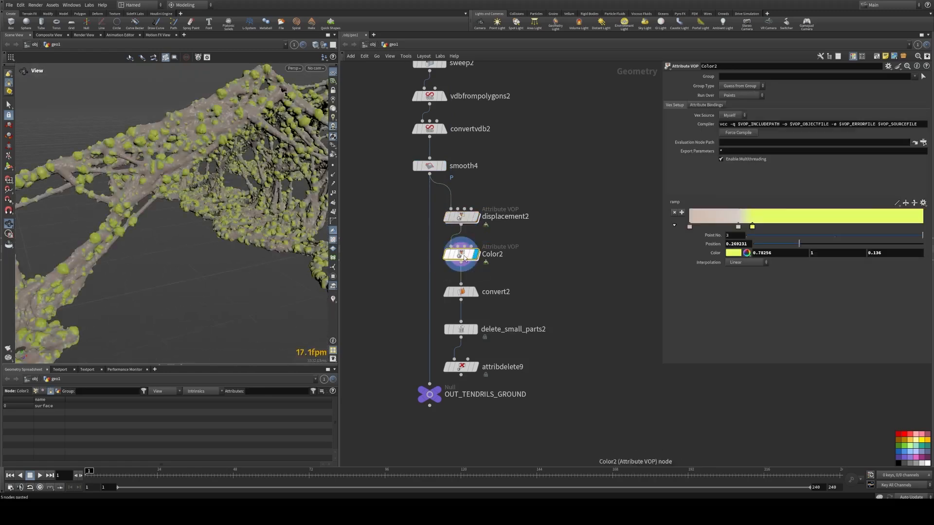
pyautogui.moveTo(201, 147)
pyautogui.mouseDown()
pyautogui.moveTo(161, 146)
pyautogui.moveTo(195, 143)
pyautogui.mouseUp()
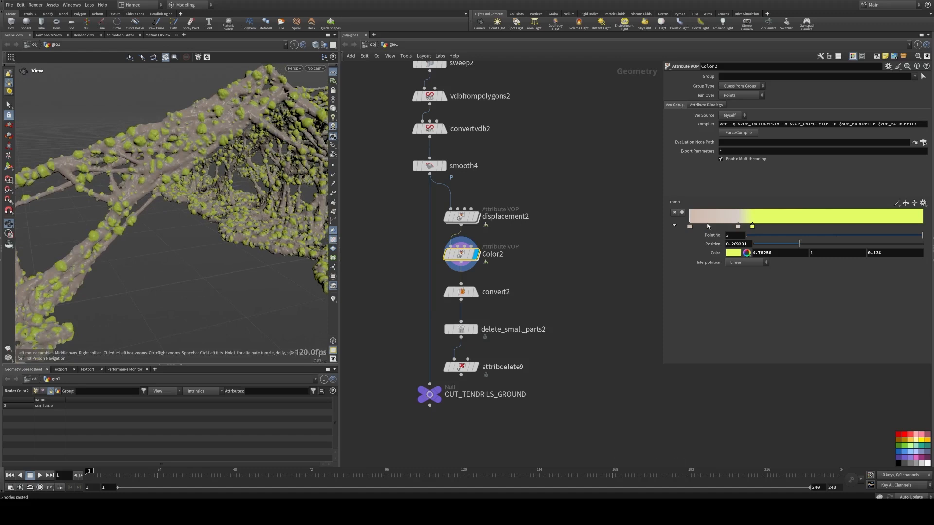
pyautogui.click(738, 227)
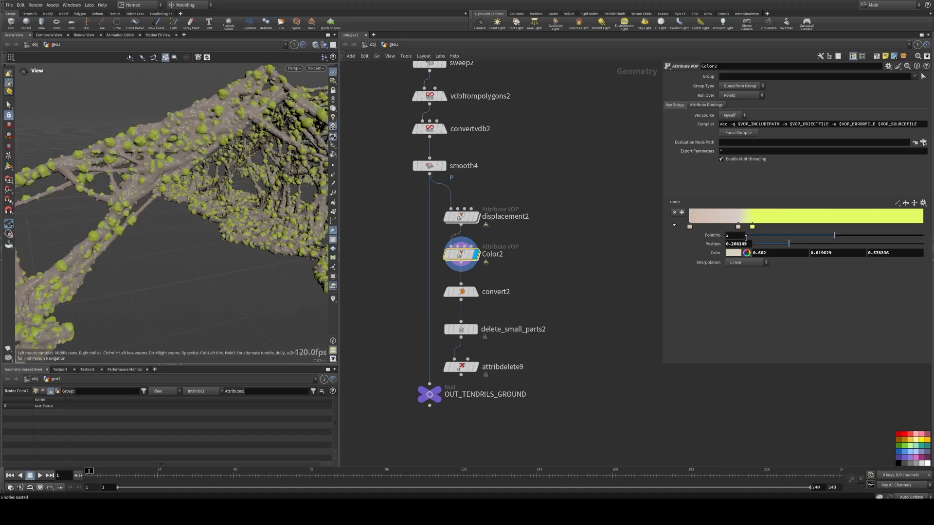
pyautogui.click(747, 254)
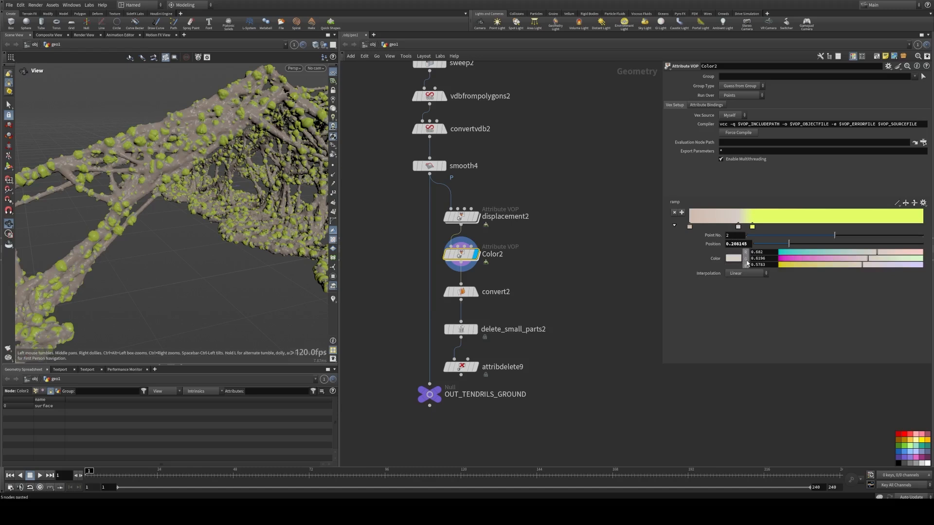
pyautogui.click(747, 262)
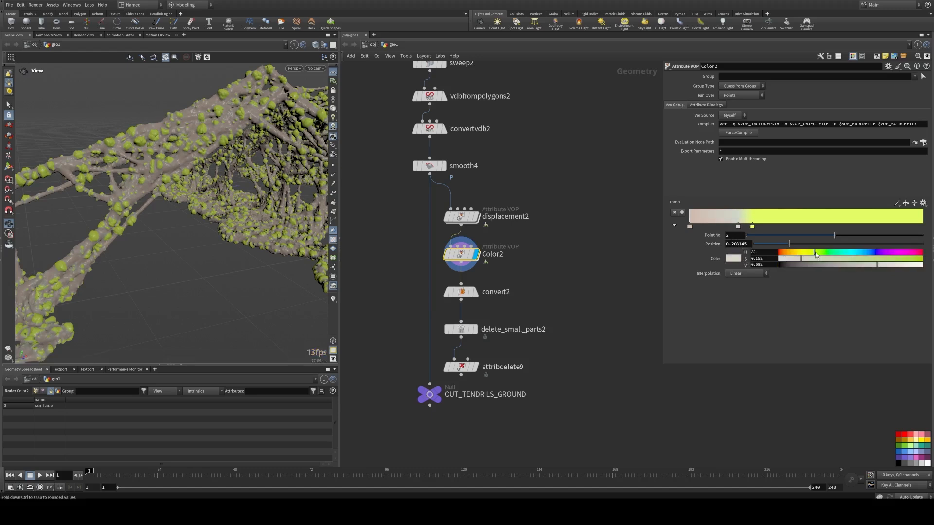
pyautogui.moveTo(868, 262); pyautogui.dragTo(792, 267)
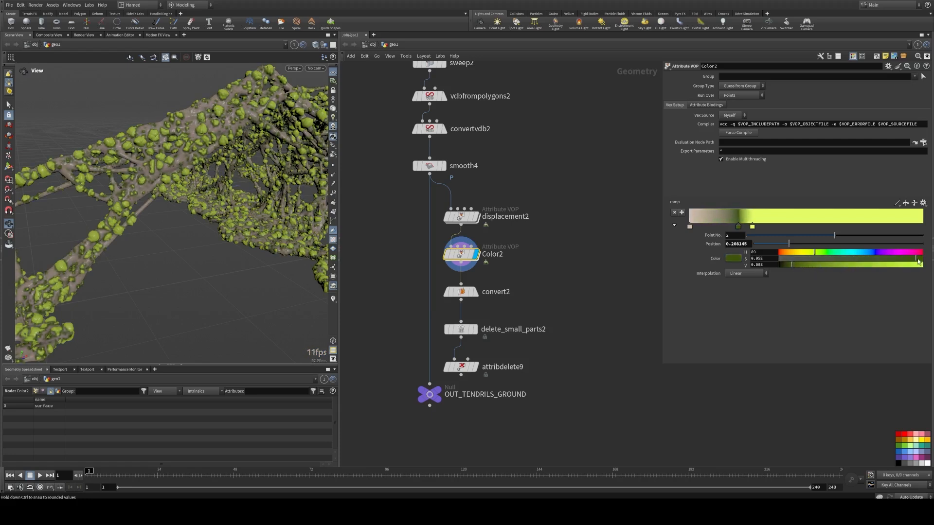
pyautogui.moveTo(915, 262); pyautogui.dragTo(912, 261)
# Step: Change Color2's first ramp key colour to a deep dark red-brown
pyautogui.click(689, 227)
pyautogui.moveTo(787, 257); pyautogui.dragTo(781, 256)
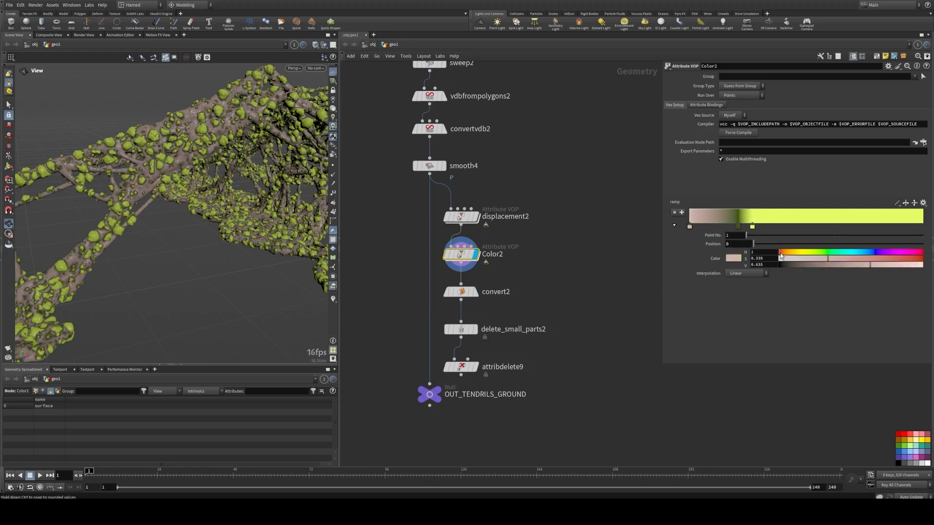
pyautogui.moveTo(846, 261); pyautogui.dragTo(811, 267)
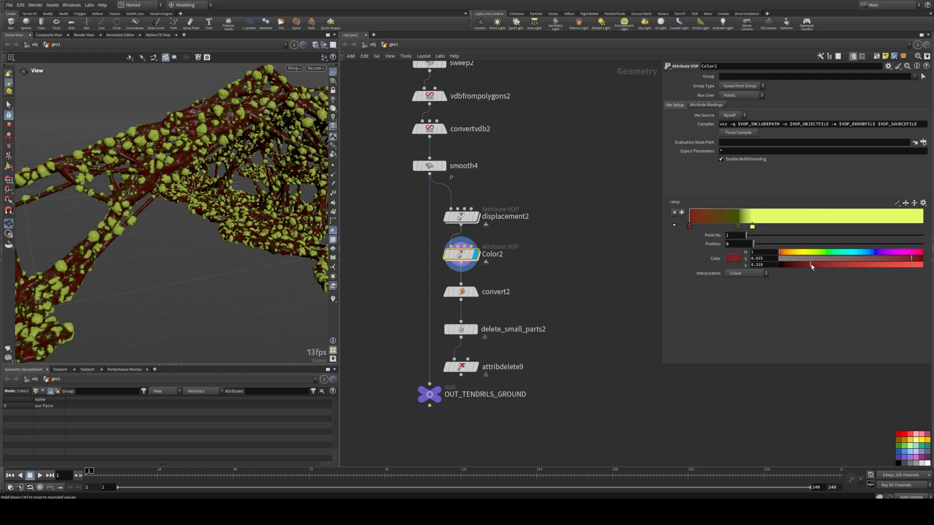
pyautogui.click(780, 253)
pyautogui.moveTo(783, 253); pyautogui.dragTo(780, 252)
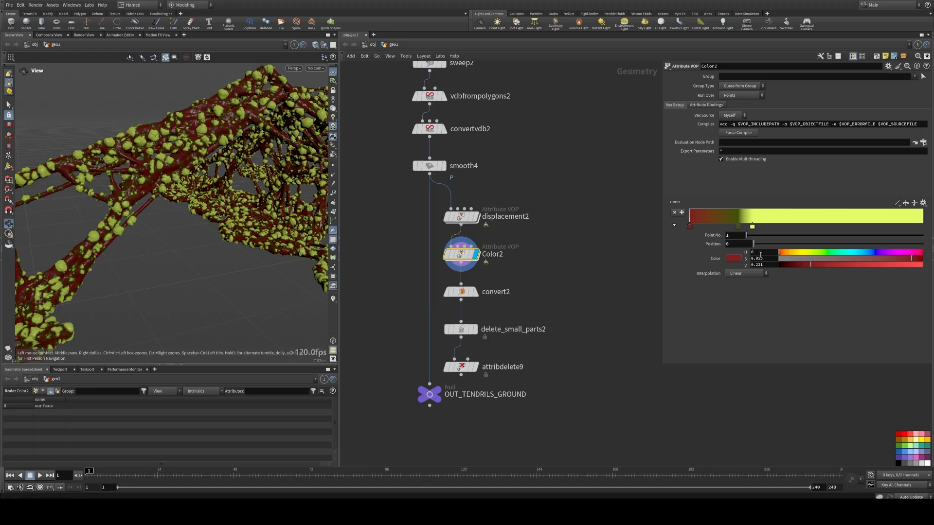
pyautogui.moveTo(781, 253); pyautogui.dragTo(783, 254)
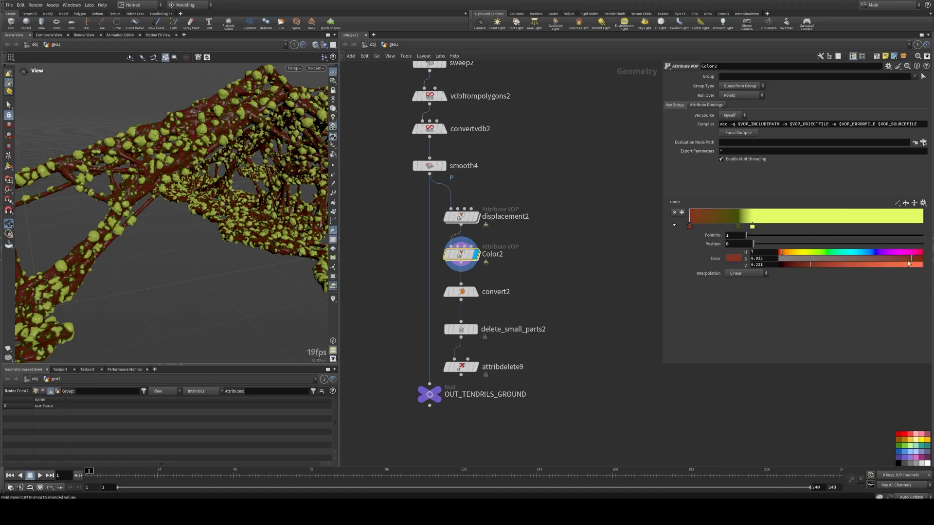
pyautogui.moveTo(908, 261); pyautogui.dragTo(919, 260)
pyautogui.moveTo(811, 266)
pyautogui.mouseDown()
pyautogui.moveTo(790, 265)
pyautogui.moveTo(805, 265)
pyautogui.mouseUp()
pyautogui.moveTo(170, 179); pyautogui.dragTo(263, 145, button='middle')
# Step: Change Color2's third ramp key from bright yellow to a golden tan, hue 33
pyautogui.click(752, 227)
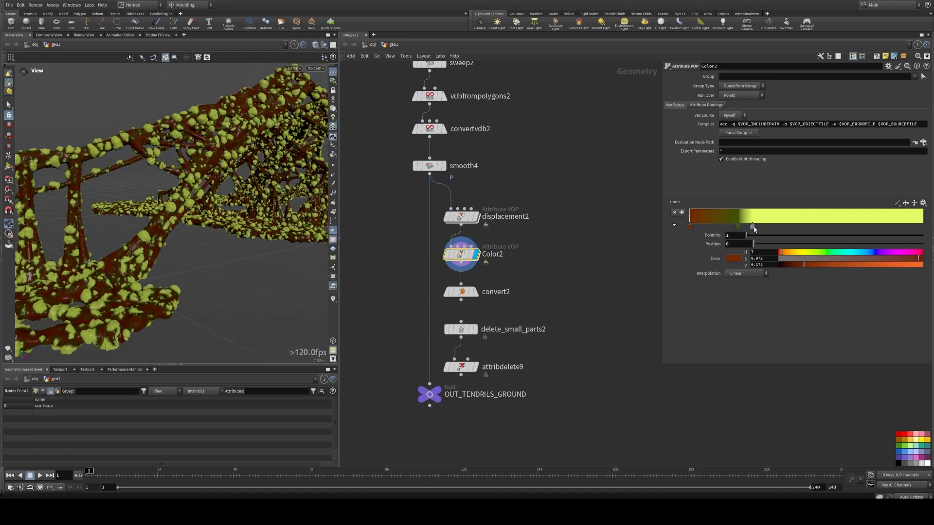
pyautogui.moveTo(808, 256); pyautogui.dragTo(792, 256)
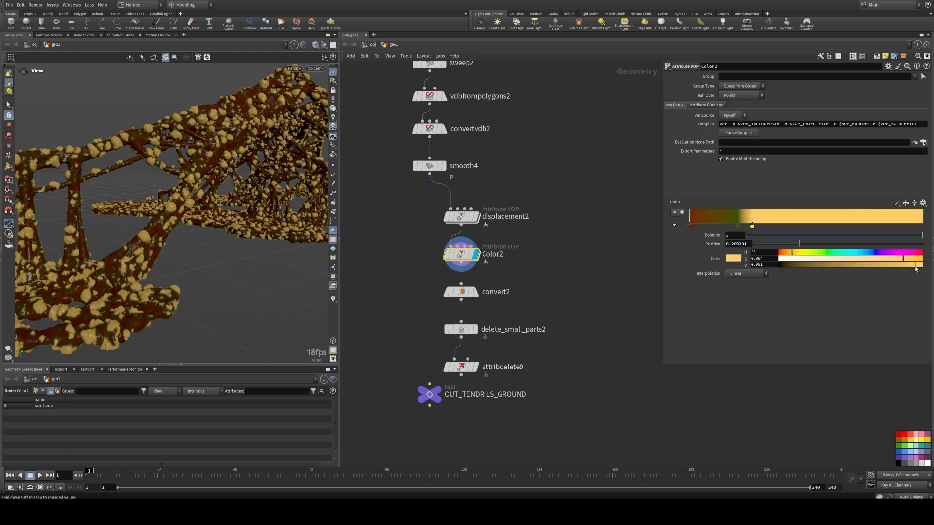
pyautogui.moveTo(920, 265); pyautogui.dragTo(896, 270)
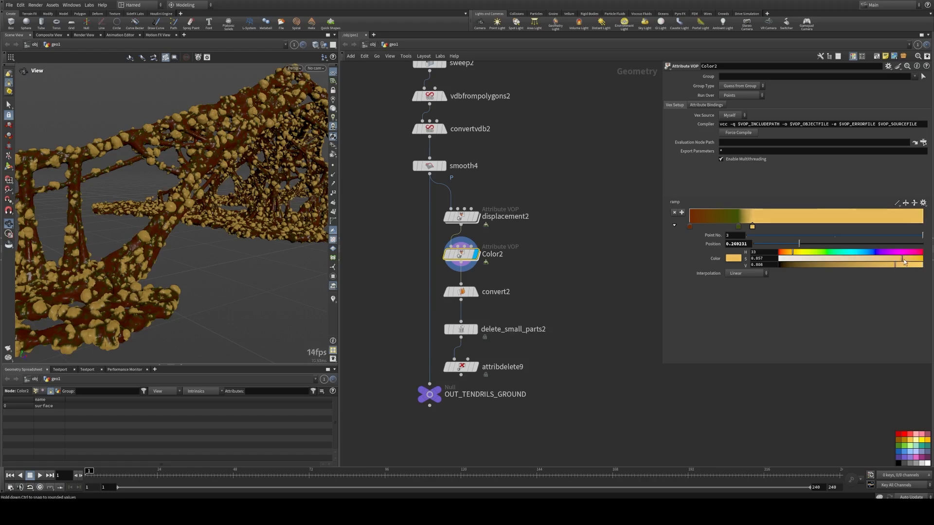
pyautogui.scroll(5, 256, 145)
pyautogui.moveTo(256, 146); pyautogui.dragTo(217, 163)
# Step: In displacement2, set the minimum source value to 0 and the maximum to about 0.828
pyautogui.click(461, 217)
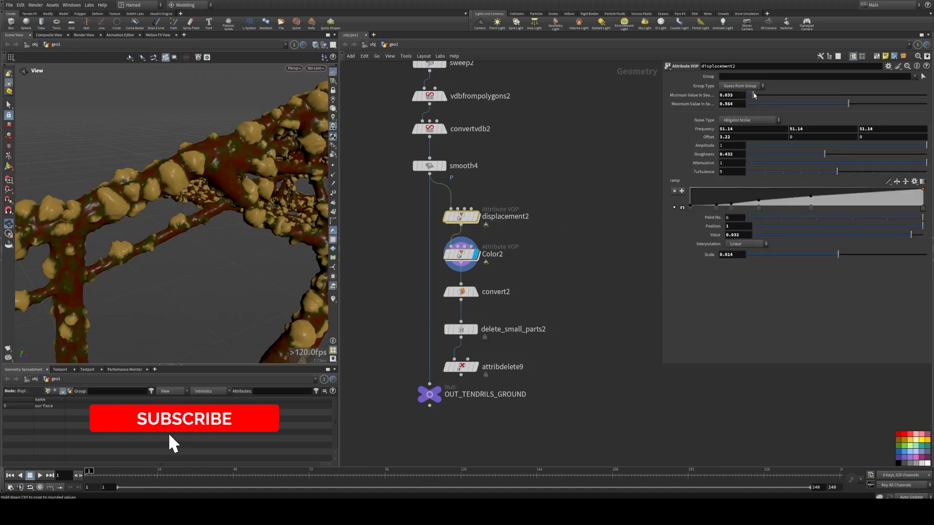
pyautogui.moveTo(754, 95); pyautogui.dragTo(748, 96)
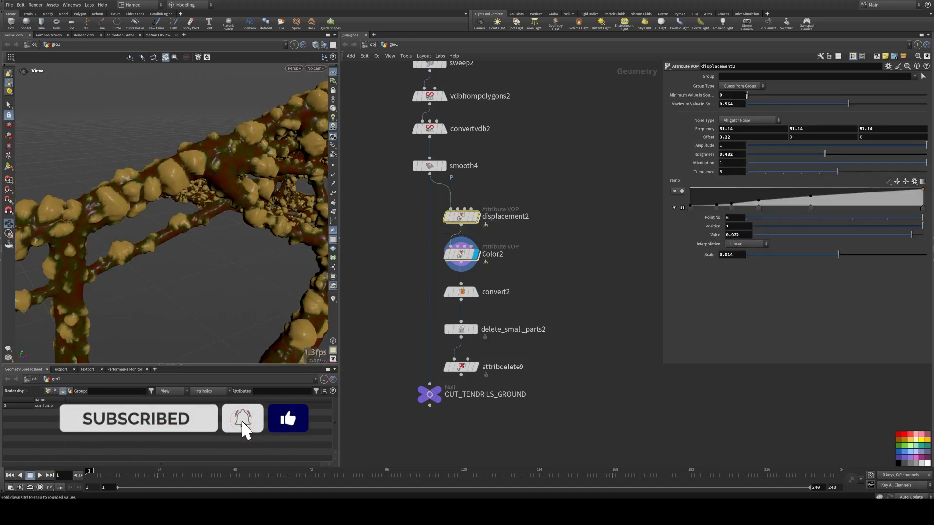
pyautogui.moveTo(848, 104); pyautogui.dragTo(859, 104)
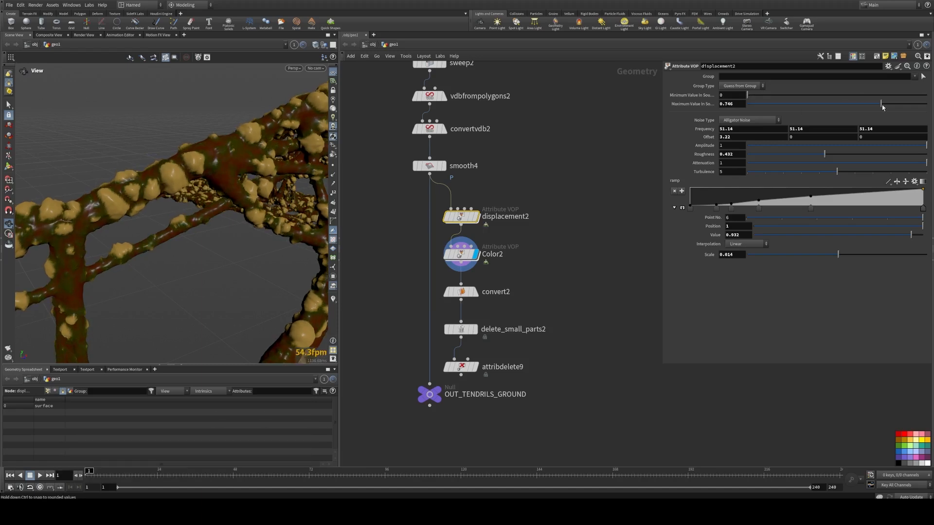
pyautogui.moveTo(882, 104); pyautogui.dragTo(901, 106)
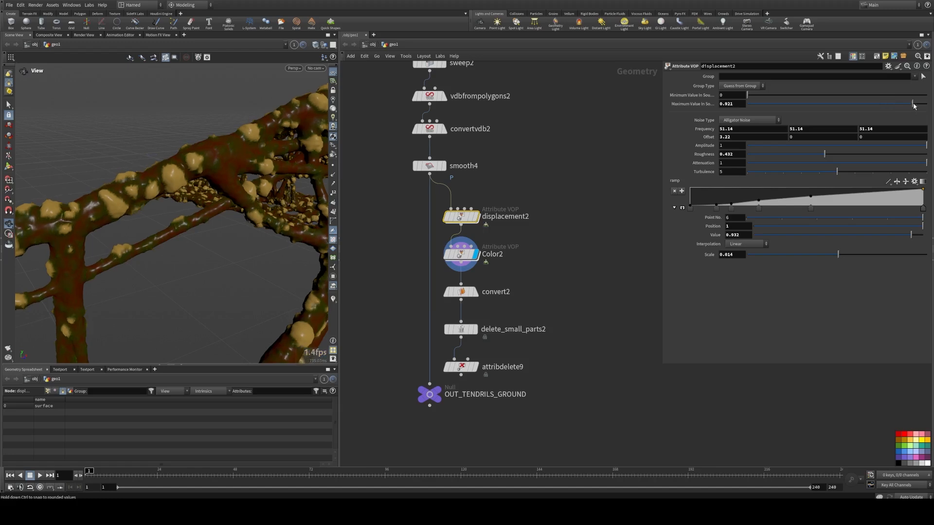
pyautogui.moveTo(900, 106); pyautogui.dragTo(898, 107)
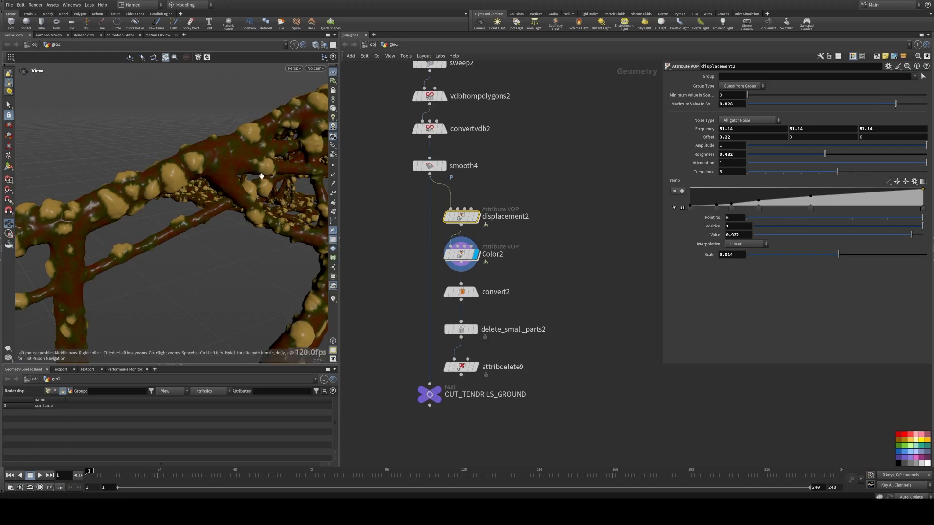
pyautogui.moveTo(273, 179); pyautogui.dragTo(116, 183, button='right')
pyautogui.moveTo(115, 183); pyautogui.dragTo(198, 184)
pyautogui.moveTo(198, 183); pyautogui.dragTo(193, 150, button='right')
pyautogui.moveTo(193, 150); pyautogui.dragTo(253, 253)
# Step: Move OUT_TENDRILS_GROUND below the chain and wire attribdelete9 into it
pyautogui.moveTo(383, 381); pyautogui.dragTo(383, 313, button='middle')
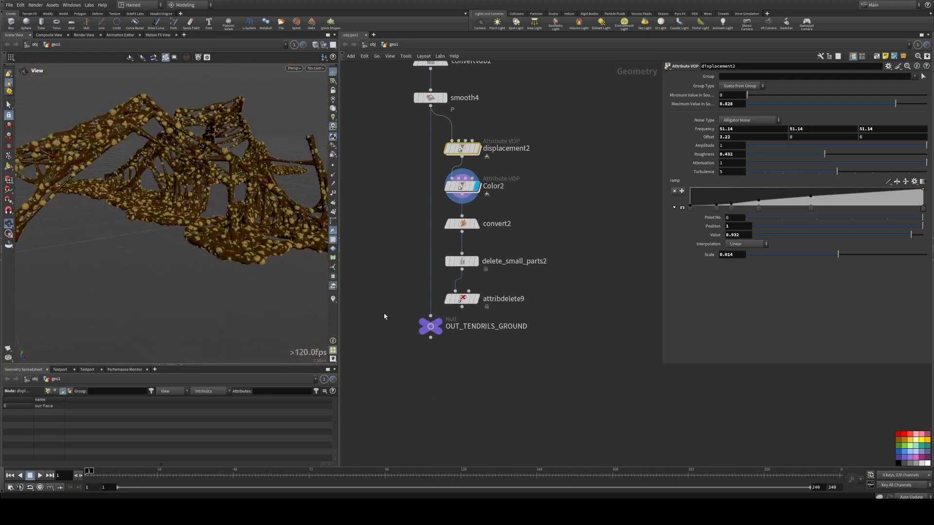
pyautogui.moveTo(431, 328); pyautogui.dragTo(419, 374)
pyautogui.click(480, 225)
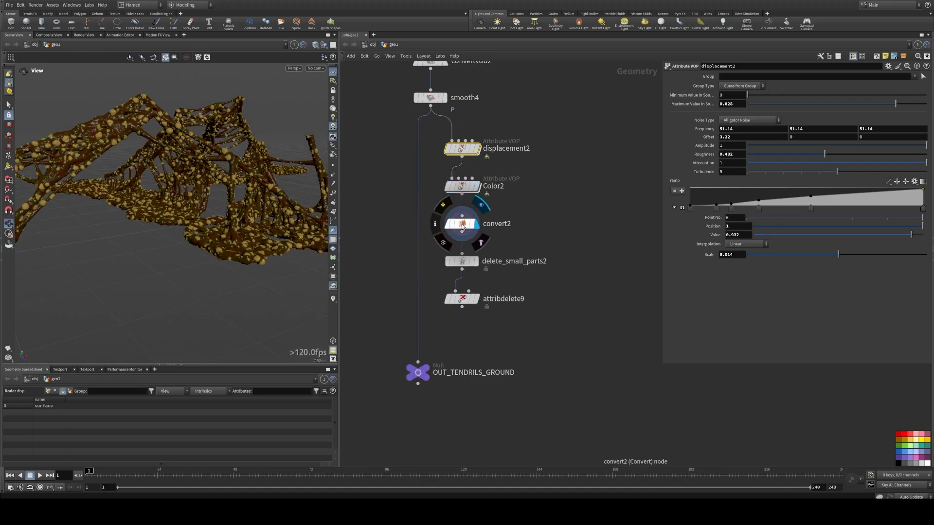
pyautogui.click(463, 225)
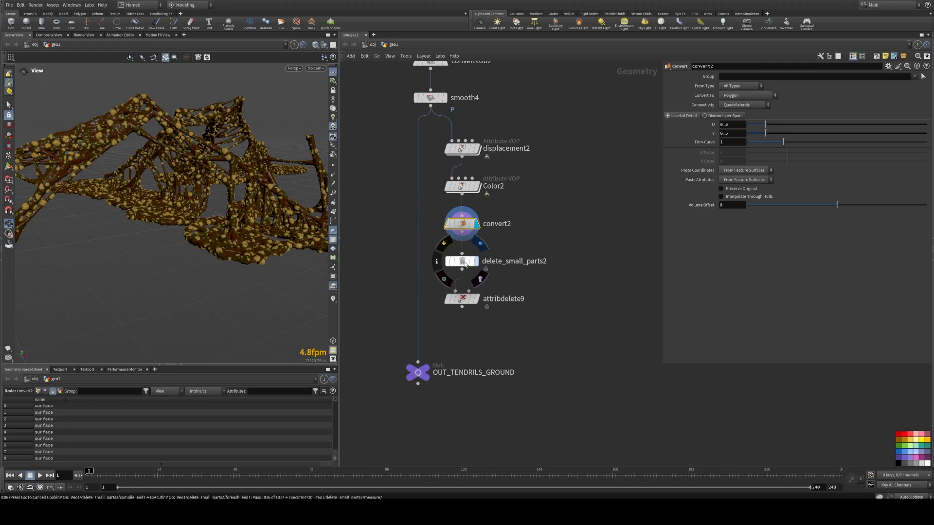
pyautogui.click(462, 260)
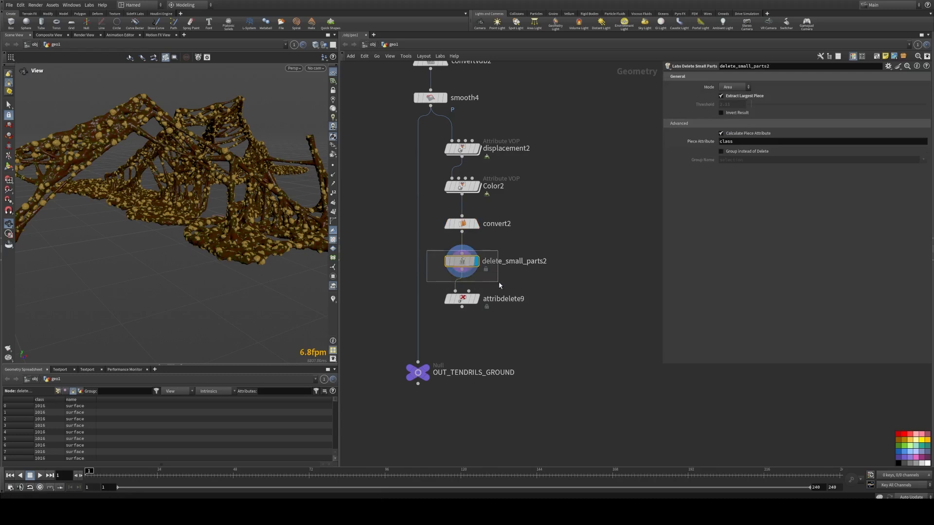
pyautogui.moveTo(463, 298)
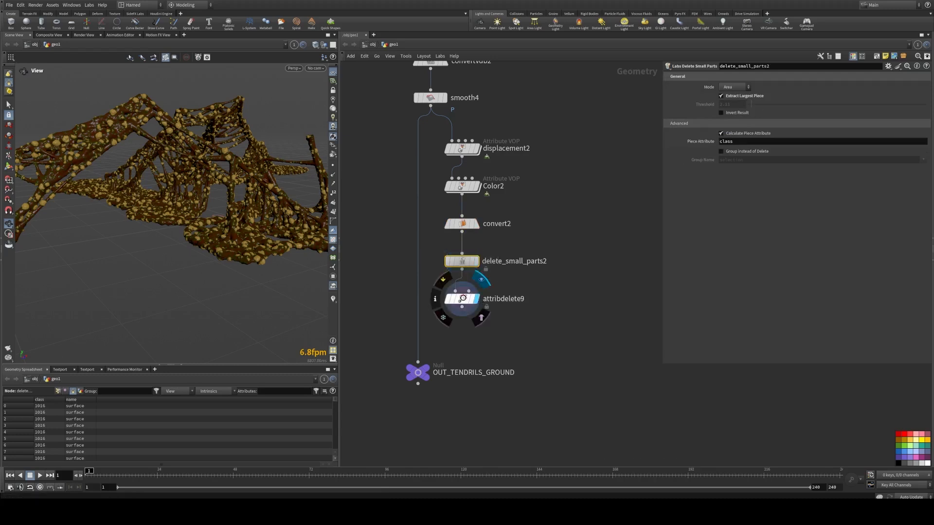
pyautogui.click(464, 298)
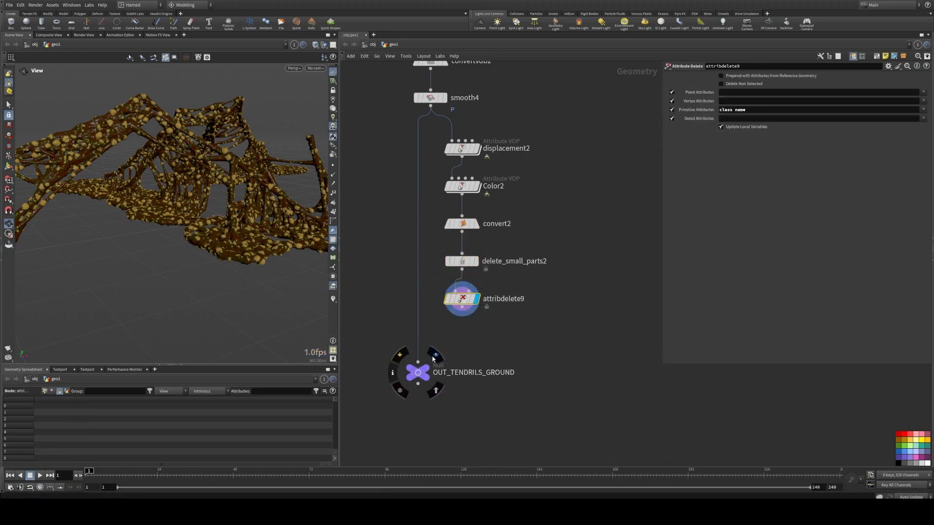
pyautogui.moveTo(418, 364); pyautogui.dragTo(461, 307)
# Step: Select OUT_TENDRILS_GROUND and zoom out to survey the whole node network
pyautogui.moveTo(419, 372)
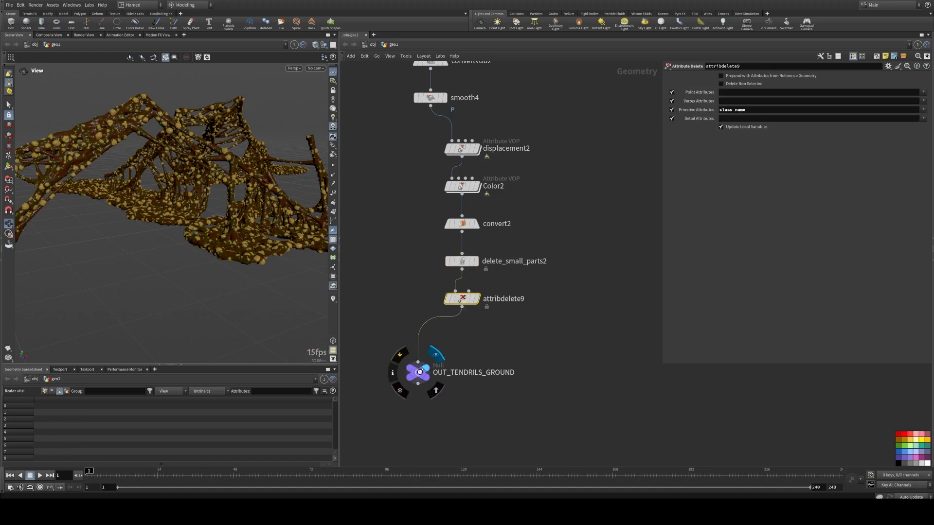
pyautogui.moveTo(418, 374); pyautogui.dragTo(429, 144)
pyautogui.scroll(-3, 492, 184)
pyautogui.click(462, 262)
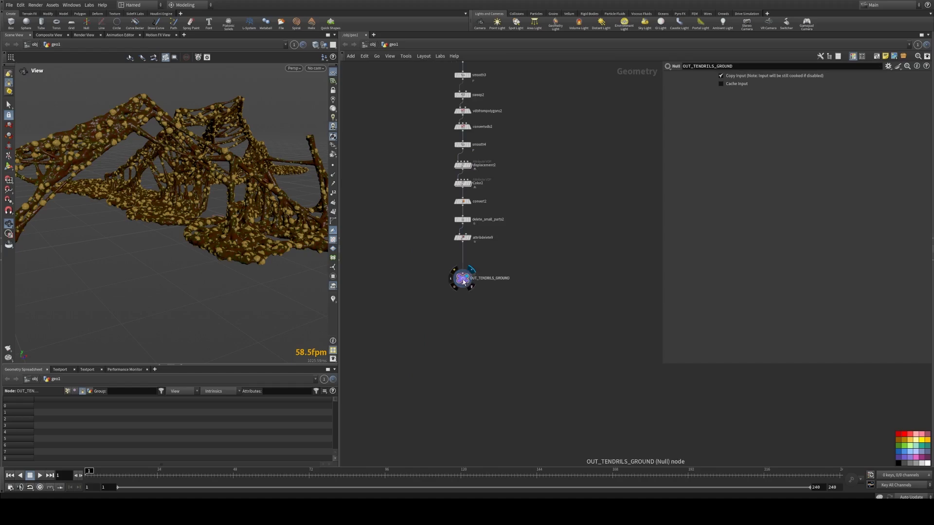
pyautogui.moveTo(434, 205); pyautogui.dragTo(454, 308, button='middle')
pyautogui.scroll(-5, 451, 302)
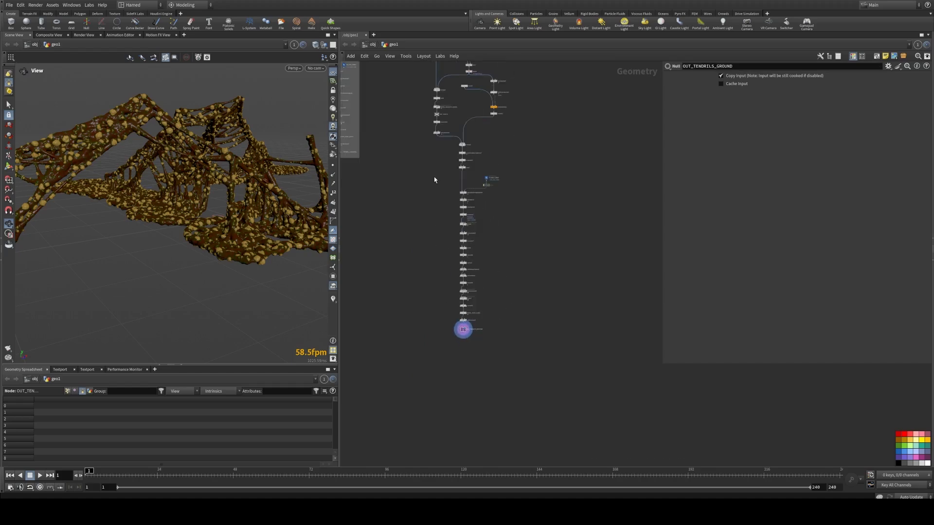
pyautogui.moveTo(427, 179); pyautogui.dragTo(463, 225, button='middle')
# Step: Orbit around the coloured, displaced ground tendrils to inspect them
pyautogui.moveTo(237, 174); pyautogui.dragTo(194, 168)
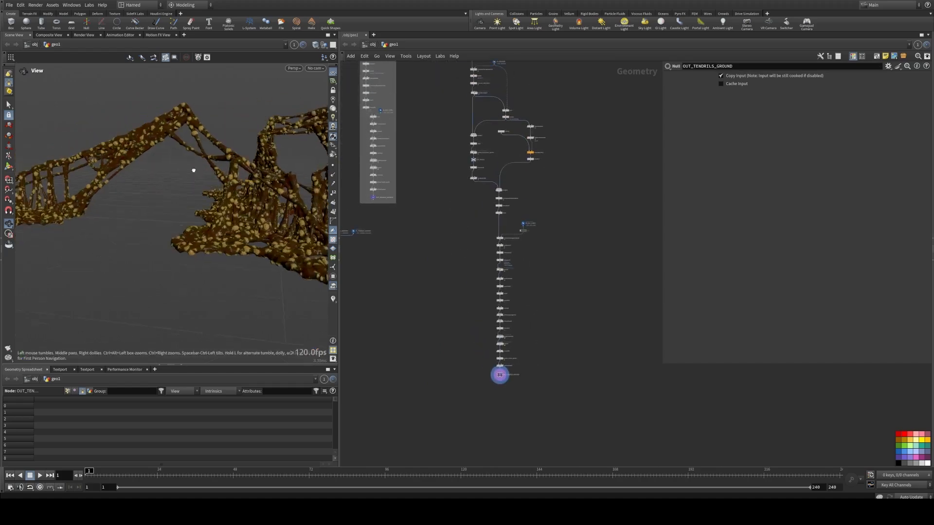
pyautogui.moveTo(194, 169); pyautogui.dragTo(163, 167, button='right')
pyautogui.moveTo(162, 167); pyautogui.dragTo(194, 180)
pyautogui.moveTo(194, 180); pyautogui.dragTo(323, 181, button='right')
pyautogui.moveTo(323, 180); pyautogui.dragTo(137, 180)
pyautogui.moveTo(137, 179); pyautogui.dragTo(108, 171, button='right')
pyautogui.moveTo(109, 171); pyautogui.dragTo(190, 146)
pyautogui.moveTo(189, 146); pyautogui.dragTo(202, 158, button='middle')
pyautogui.moveTo(202, 158); pyautogui.dragTo(148, 150)
pyautogui.moveTo(148, 150); pyautogui.dragTo(166, 187, button='right')
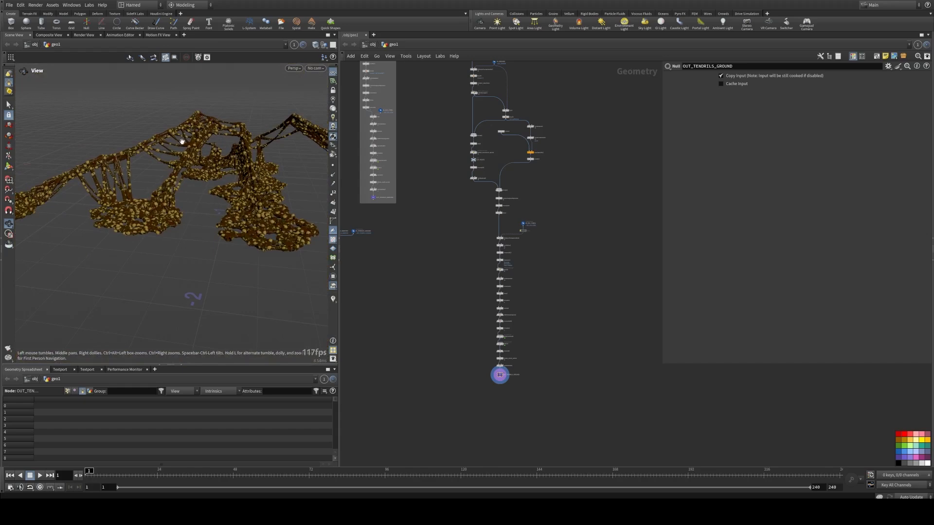
pyautogui.moveTo(202, 184); pyautogui.dragTo(140, 188)
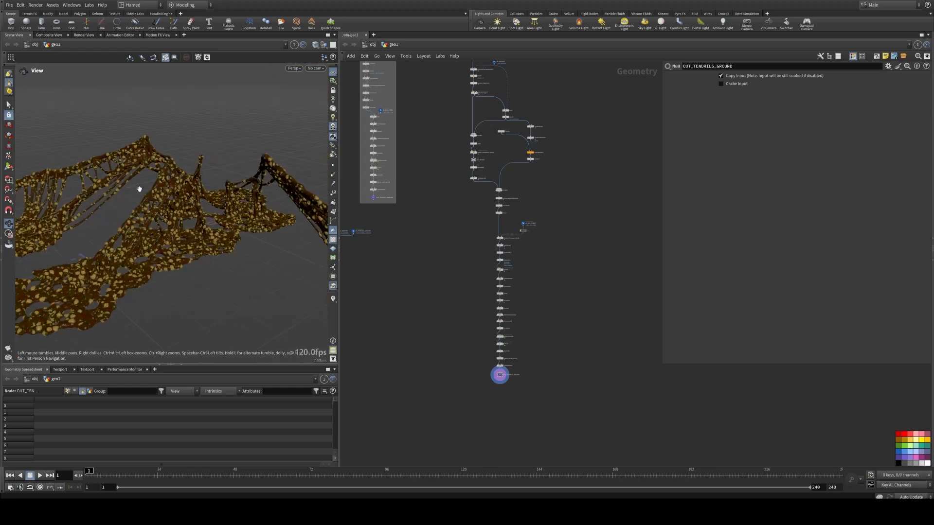
pyautogui.moveTo(140, 189); pyautogui.dragTo(255, 196, button='right')
pyautogui.moveTo(254, 196); pyautogui.dragTo(235, 186)
pyautogui.moveTo(235, 186); pyautogui.dragTo(188, 198, button='right')
pyautogui.moveTo(188, 198); pyautogui.dragTo(195, 216)
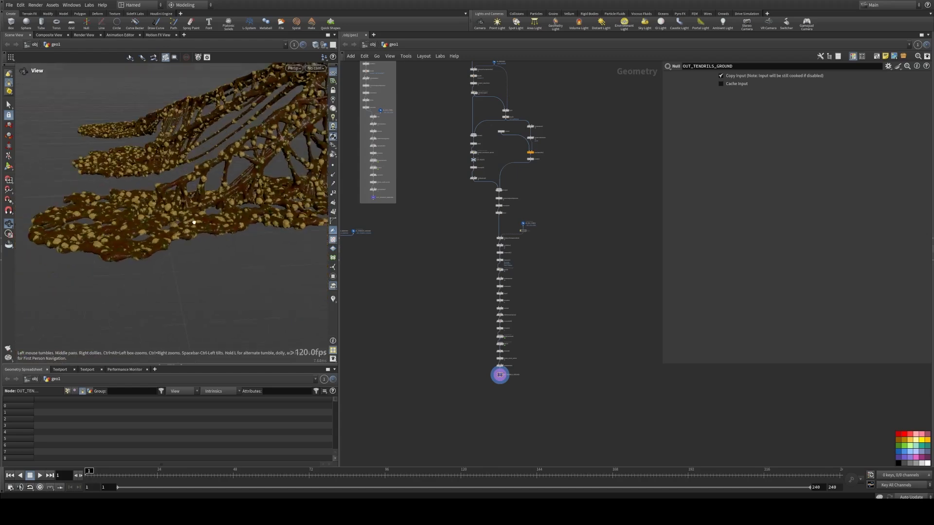
pyautogui.moveTo(195, 217)
pyautogui.mouseDown(button='right')
pyautogui.moveTo(276, 220)
pyautogui.moveTo(211, 219)
pyautogui.mouseUp(button='right')
# Step: Display merge1 combining ground, egg core and tendrils, and widen the viewport to view the result
pyautogui.moveTo(400, 251); pyautogui.dragTo(538, 235, button='middle')
pyautogui.scroll(8, 473, 245)
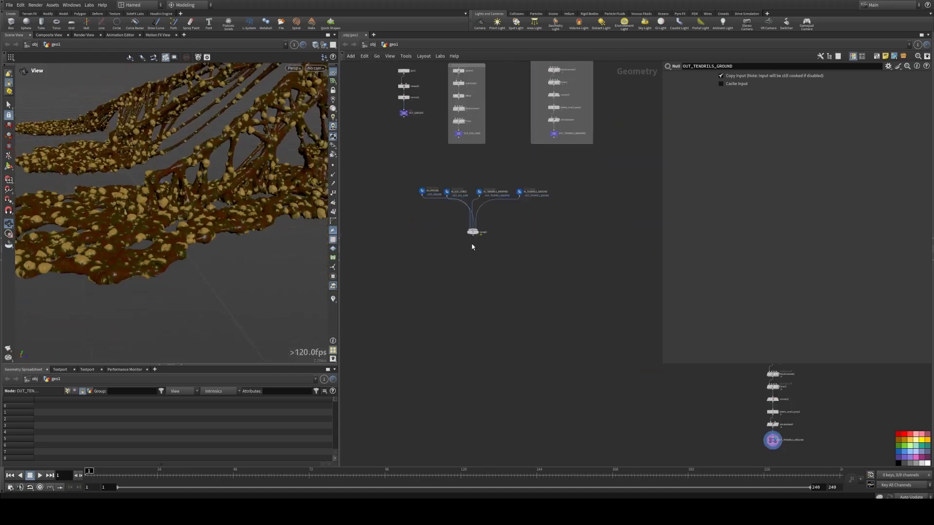
pyautogui.moveTo(473, 222); pyautogui.dragTo(469, 251)
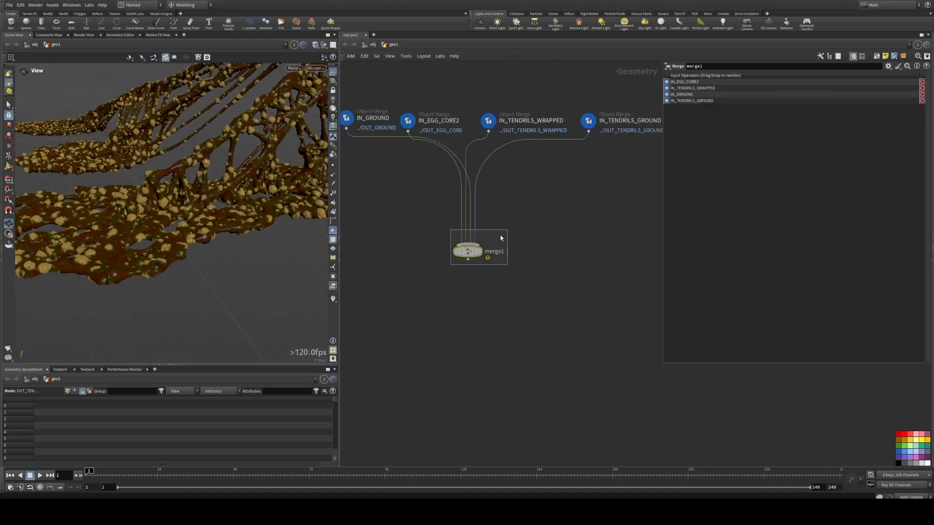
pyautogui.moveTo(482, 252)
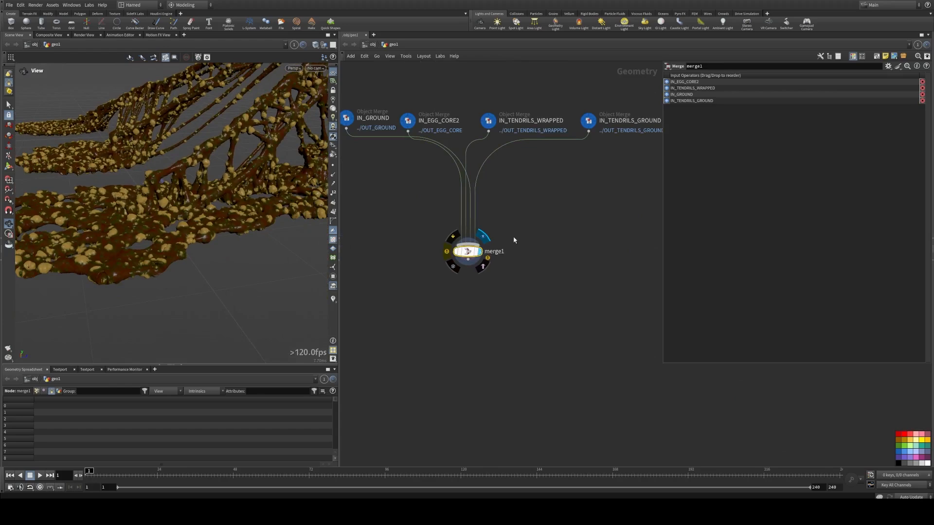
pyautogui.moveTo(343, 198); pyautogui.dragTo(566, 198)
pyautogui.scroll(-10, 353, 208)
pyautogui.moveTo(353, 208); pyautogui.dragTo(223, 220)
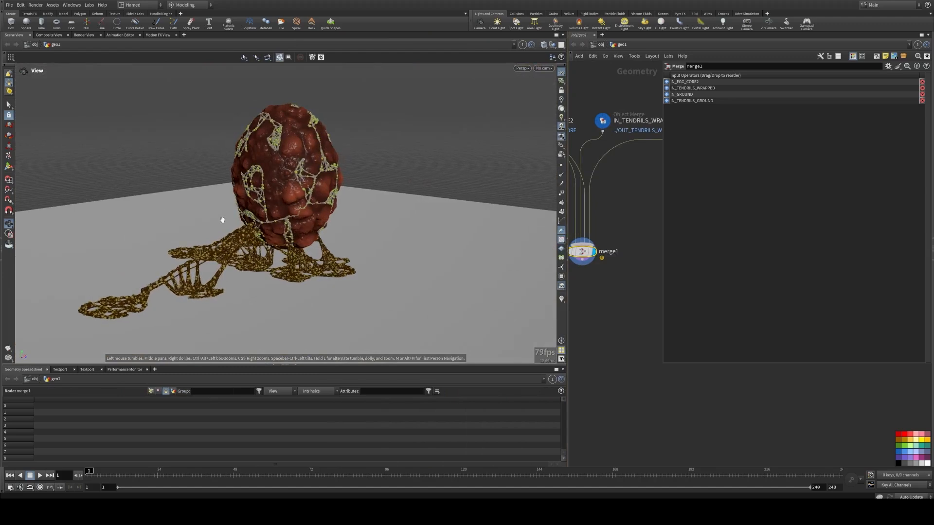
# Step: Duplicate the displacement and Color VOP nodes from the tendril chain and place the copies beside IN_GROUND
pyautogui.moveTo(568, 280); pyautogui.dragTo(420, 281)
pyautogui.scroll(-5, 497, 284)
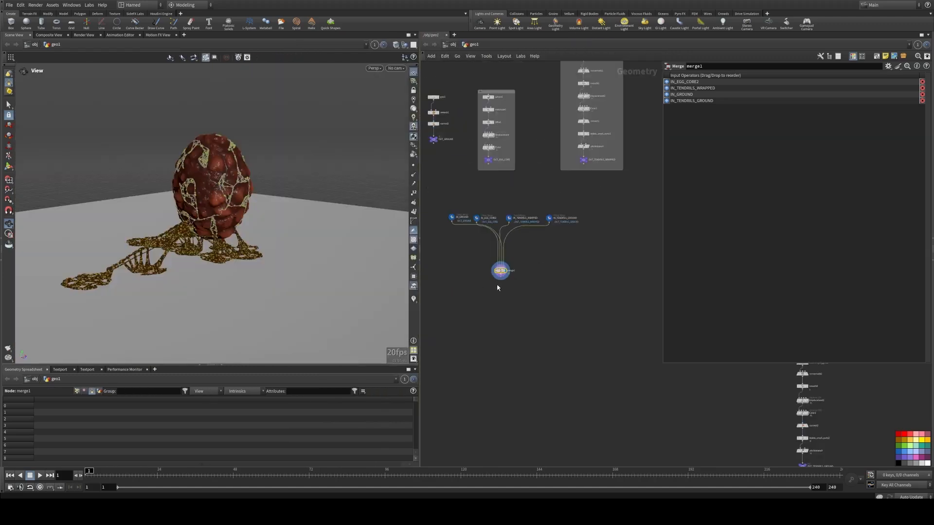
pyautogui.moveTo(550, 305); pyautogui.dragTo(515, 295, button='middle')
pyautogui.scroll(-4, 515, 294)
pyautogui.scroll(9, 646, 369)
pyautogui.moveTo(654, 359); pyautogui.dragTo(594, 338, button='middle')
pyautogui.scroll(-5, 559, 345)
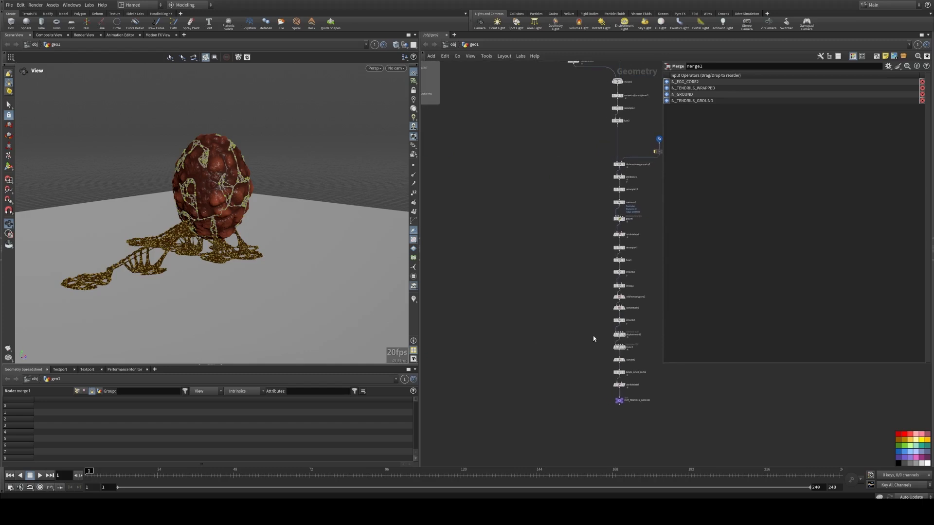
pyautogui.moveTo(603, 328); pyautogui.dragTo(444, 246)
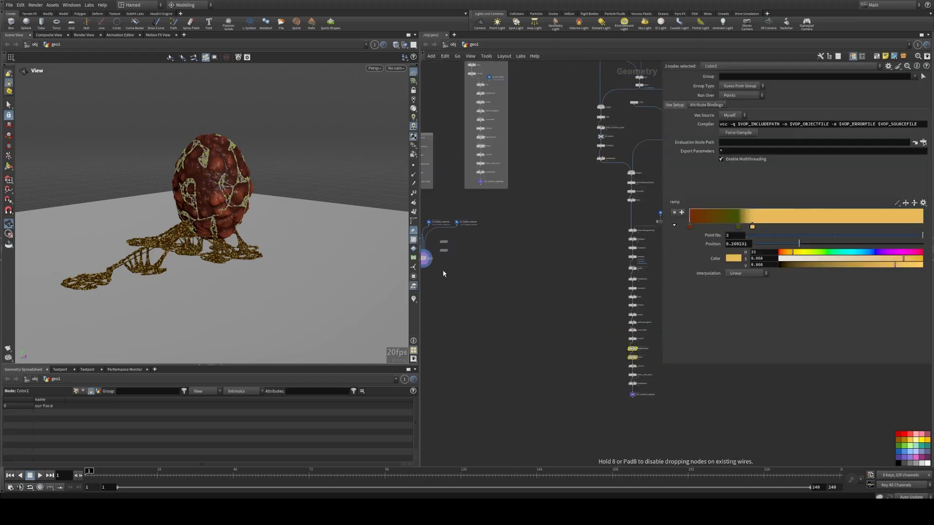
pyautogui.moveTo(444, 274); pyautogui.dragTo(559, 307, button='middle')
pyautogui.scroll(5, 509, 277)
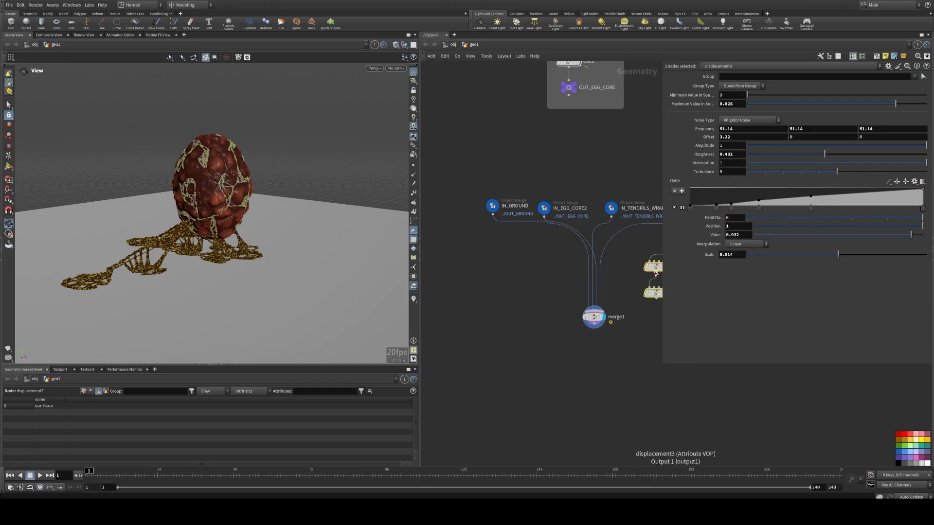
pyautogui.moveTo(655, 268); pyautogui.dragTo(493, 264)
# Step: Wire IN_GROUND through displacement3 and Color3 into merge1 and display merge1
pyautogui.click(482, 235)
pyautogui.moveTo(493, 215); pyautogui.dragTo(500, 263)
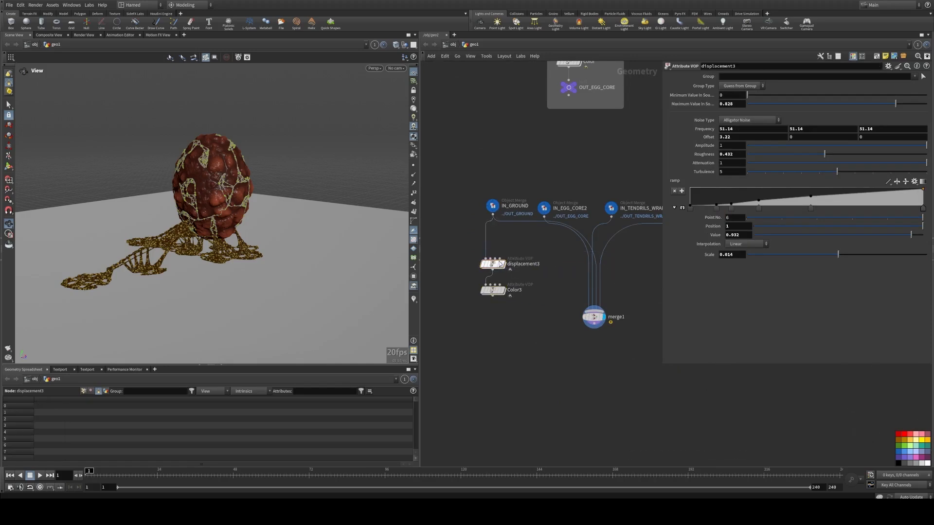
pyautogui.click(502, 264)
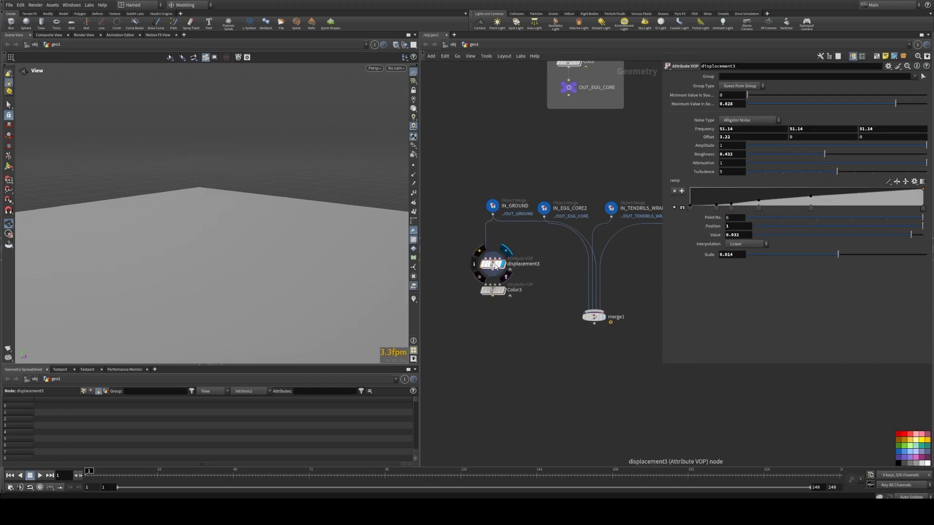
pyautogui.click(503, 290)
pyautogui.moveTo(524, 317); pyautogui.dragTo(496, 239)
pyautogui.moveTo(497, 275); pyautogui.dragTo(599, 315)
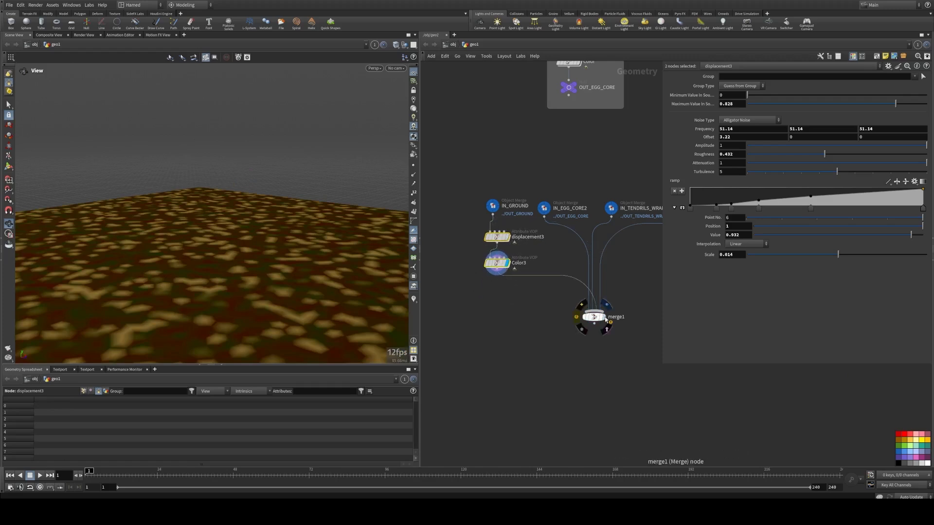
pyautogui.click(594, 317)
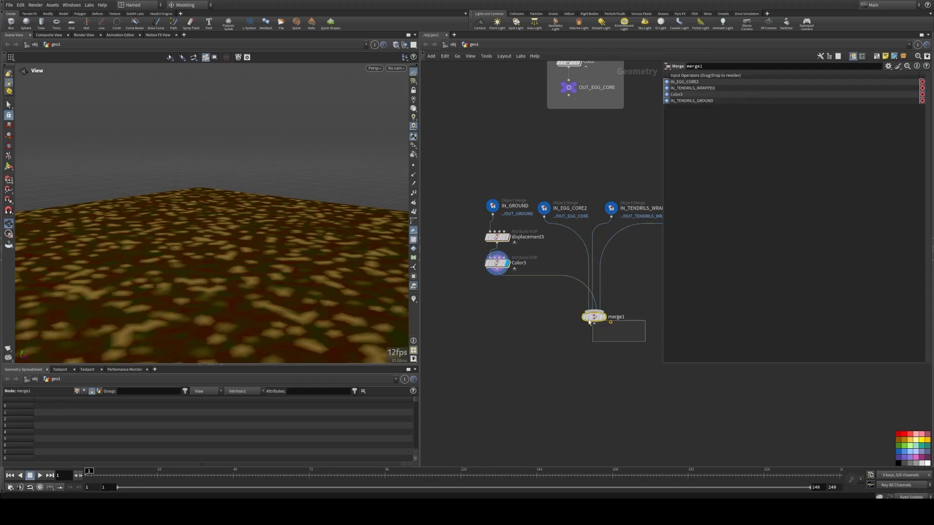
# Step: Reorder merge1's inputs so Color3 comes first
pyautogui.moveTo(667, 95); pyautogui.dragTo(668, 90)
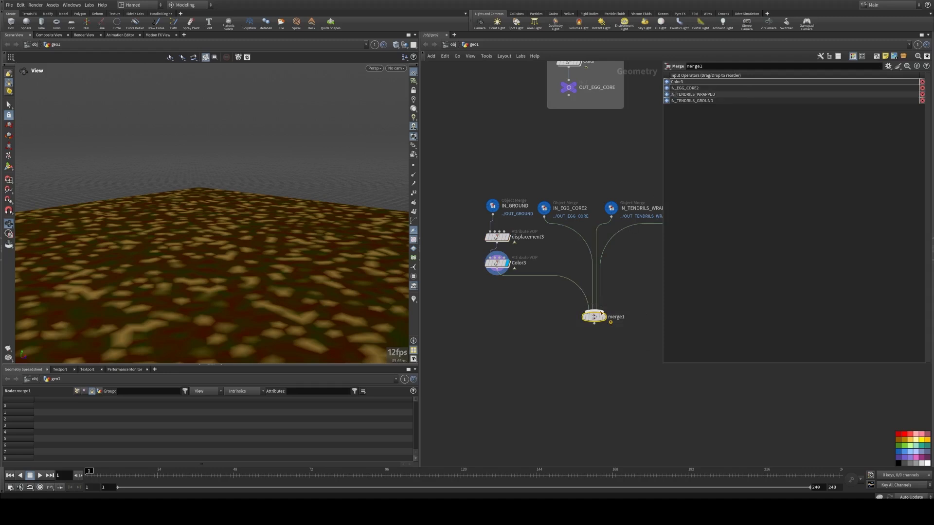
pyautogui.moveTo(617, 327); pyautogui.dragTo(575, 319, button='middle')
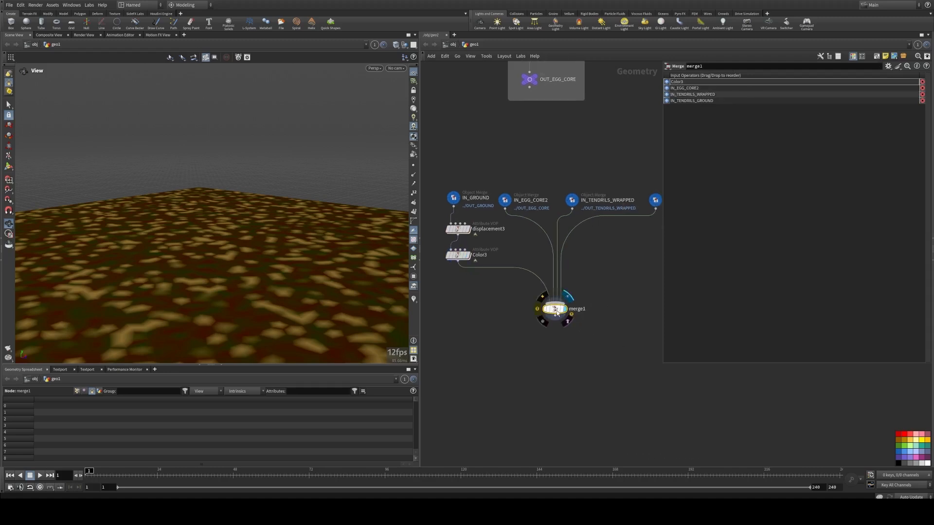
# Step: On Color3's ramp, move the second key to position 1
pyautogui.click(456, 254)
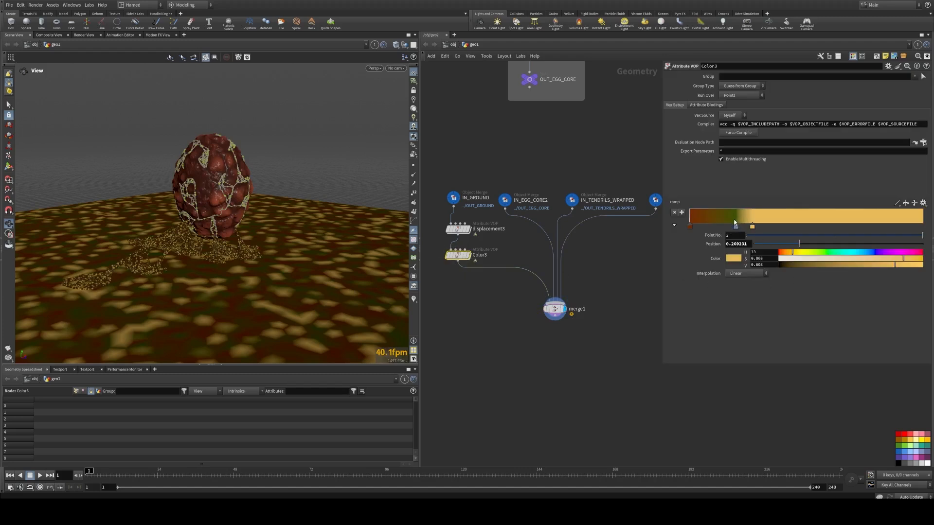
pyautogui.click(737, 229)
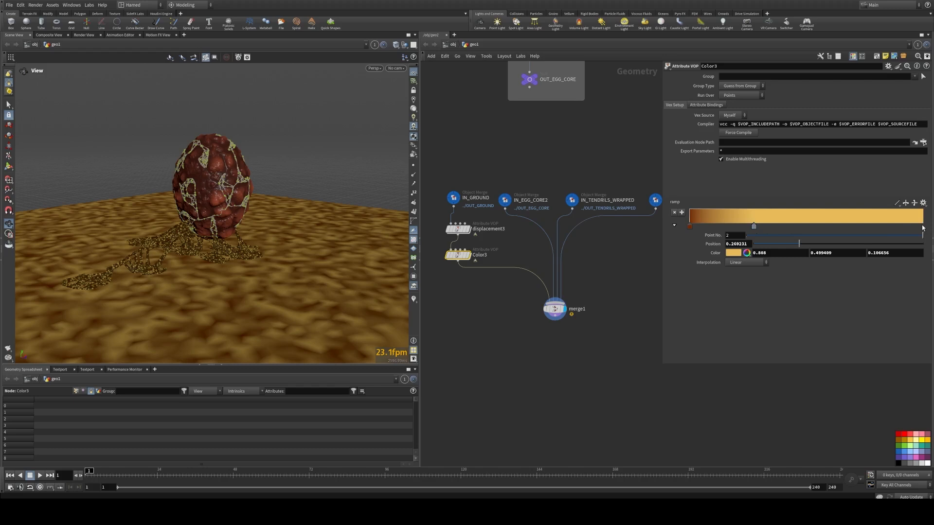
pyautogui.moveTo(923, 227); pyautogui.dragTo(921, 227)
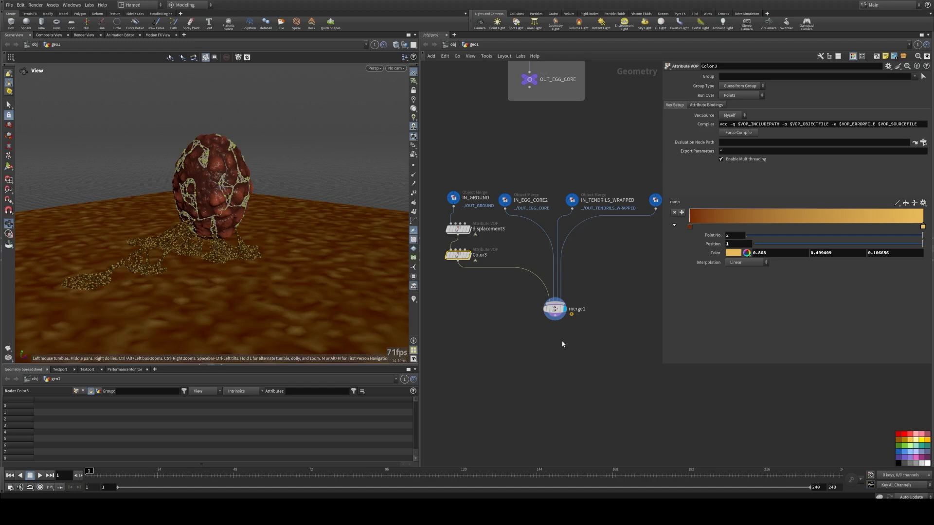
# Step: Darken the Color3 ramp's first key at position 0 to a value of 0.041
pyautogui.moveTo(688, 386); pyautogui.dragTo(484, 319, button='middle')
pyautogui.moveTo(175, 222)
pyautogui.mouseDown(button='right')
pyautogui.moveTo(255, 220)
pyautogui.moveTo(258, 281)
pyautogui.mouseUp(button='right')
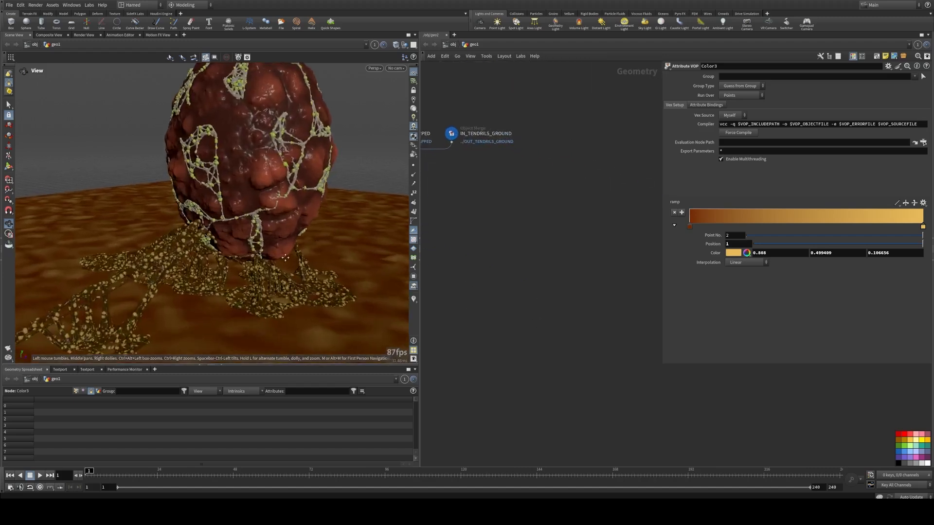
pyautogui.moveTo(258, 281); pyautogui.dragTo(274, 237, button='middle')
pyautogui.click(689, 226)
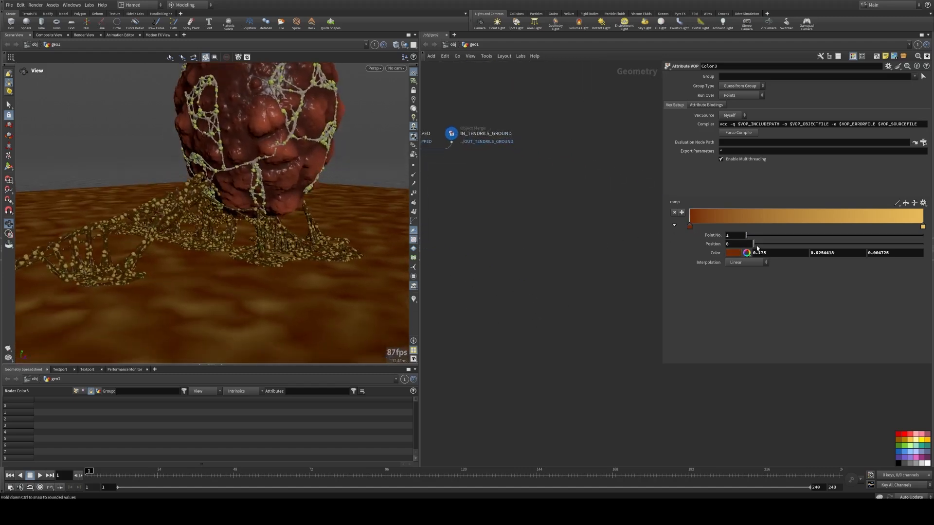
pyautogui.click(746, 253)
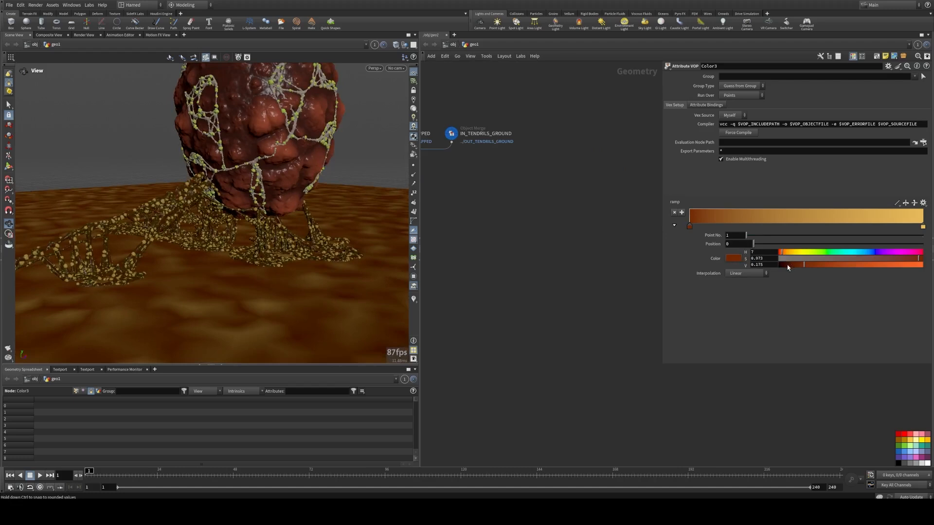
pyautogui.moveTo(787, 266); pyautogui.dragTo(780, 255)
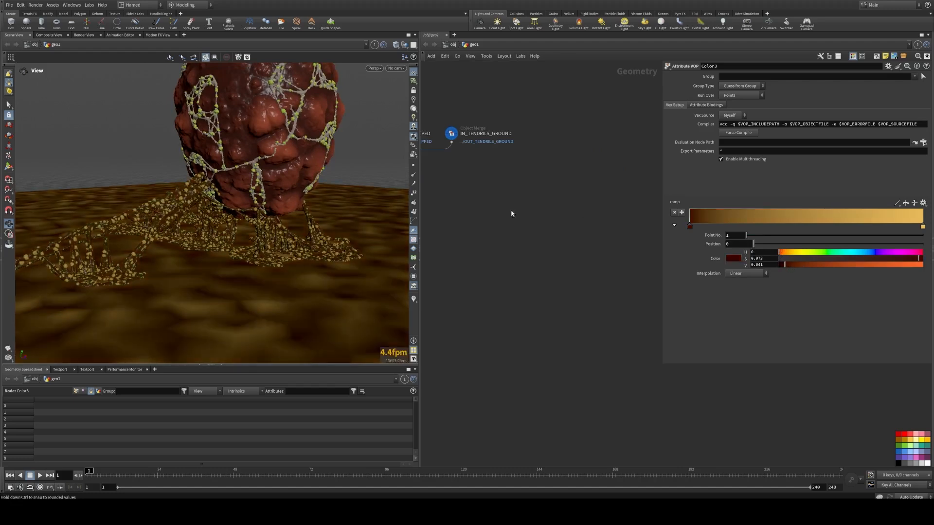
# Step: Lower the brightness of the Color3 ramp's last key to a value of 0.163
pyautogui.moveTo(525, 227); pyautogui.dragTo(629, 254, button='middle')
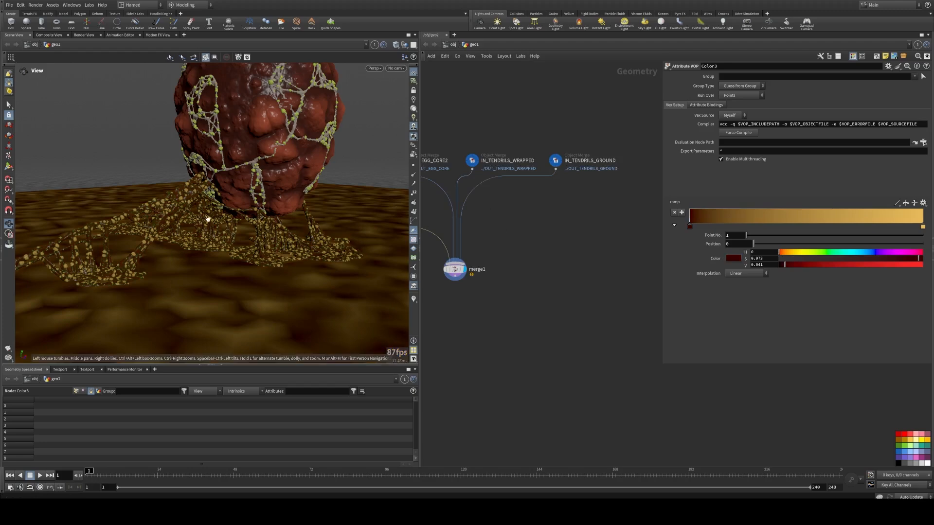
pyautogui.moveTo(227, 222); pyautogui.dragTo(168, 225)
pyautogui.moveTo(168, 224); pyautogui.dragTo(123, 242, button='right')
pyautogui.moveTo(124, 243); pyautogui.dragTo(227, 238)
pyautogui.moveTo(228, 238); pyautogui.dragTo(272, 245, button='right')
pyautogui.moveTo(241, 253); pyautogui.dragTo(280, 233)
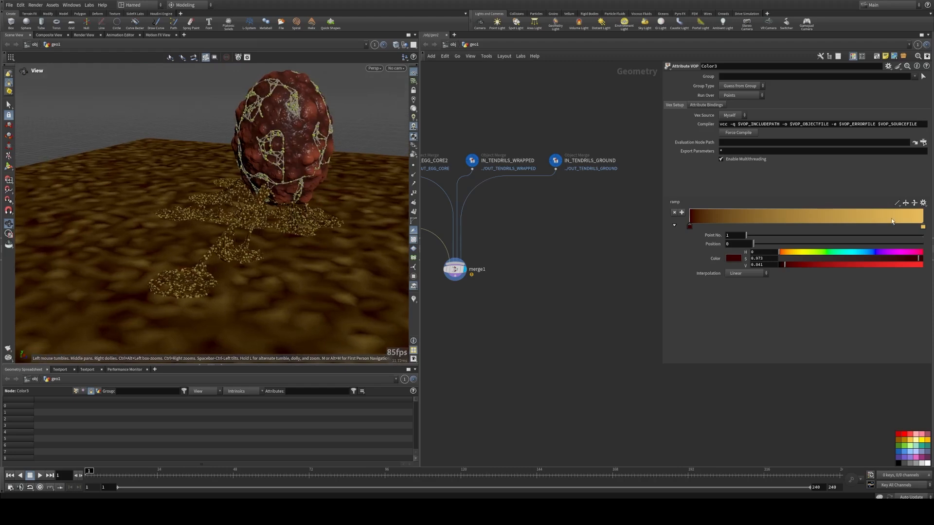
pyautogui.click(923, 227)
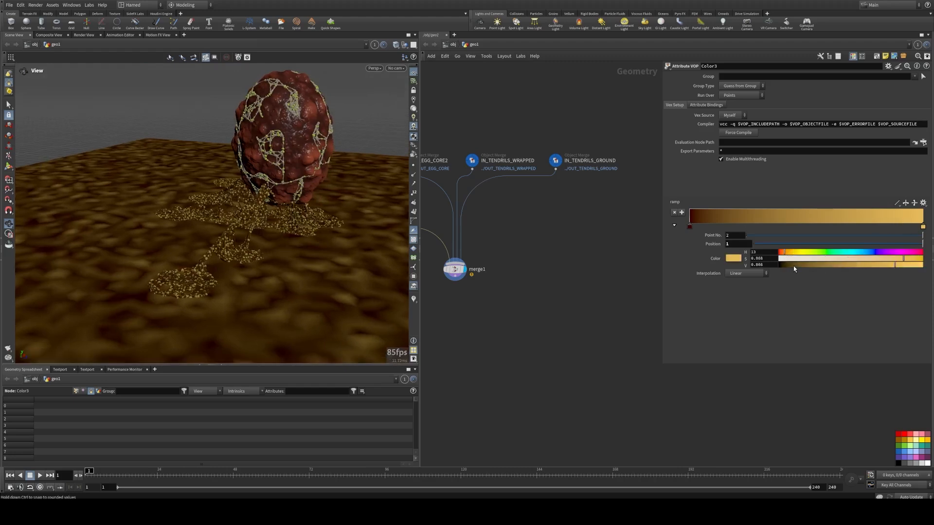
pyautogui.click(794, 266)
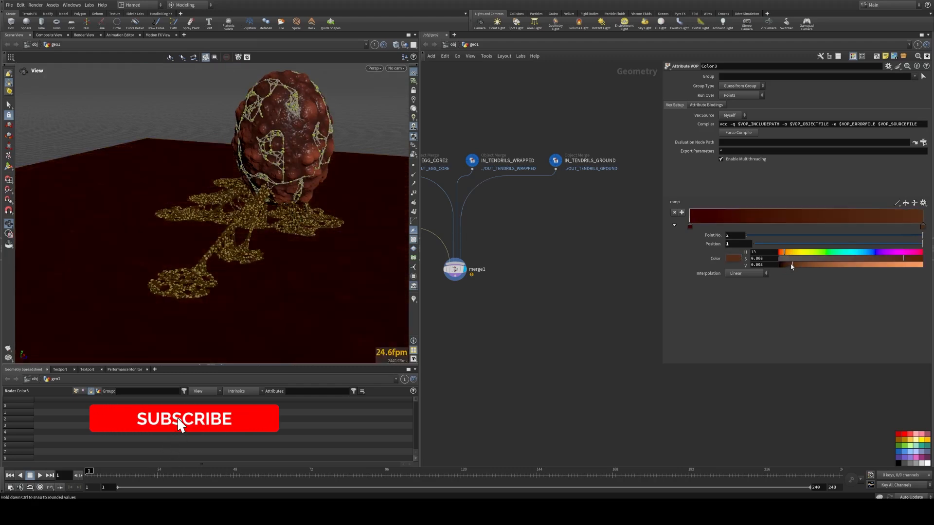
pyautogui.moveTo(791, 266); pyautogui.dragTo(803, 266)
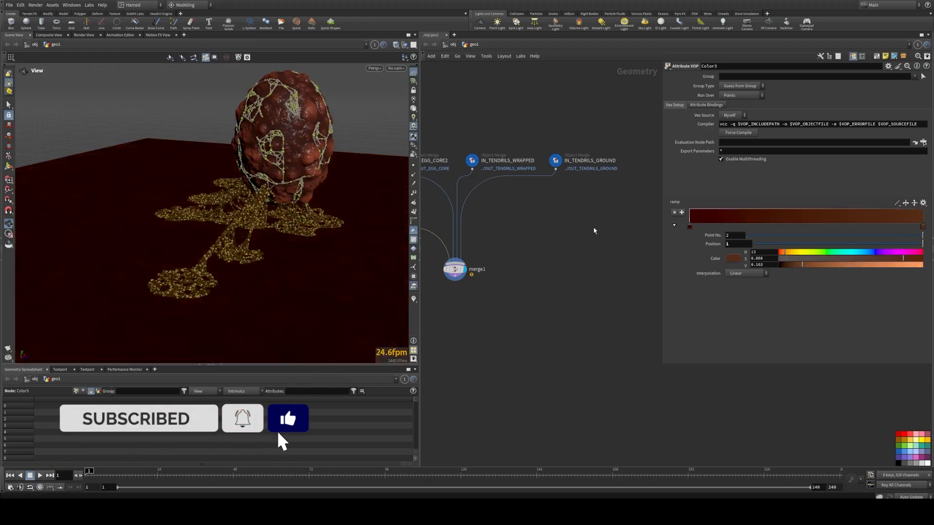
# Step: Orbit and zoom around the egg and tendrils on the recoloured ground to inspect the result
pyautogui.moveTo(285, 219); pyautogui.dragTo(229, 204)
pyautogui.moveTo(229, 204); pyautogui.dragTo(312, 192, button='right')
pyautogui.moveTo(313, 192); pyautogui.dragTo(250, 204)
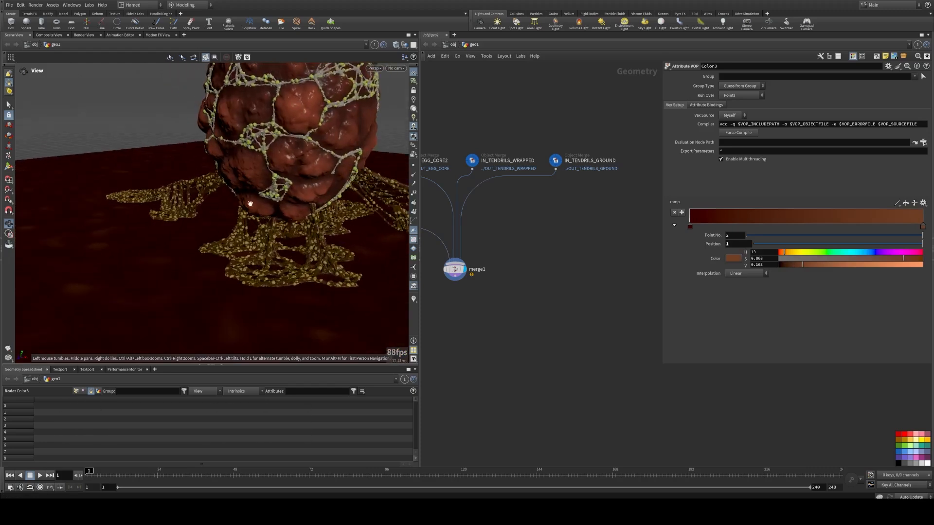
pyautogui.moveTo(250, 203); pyautogui.dragTo(190, 210, button='middle')
pyautogui.moveTo(190, 210); pyautogui.dragTo(265, 169, button='right')
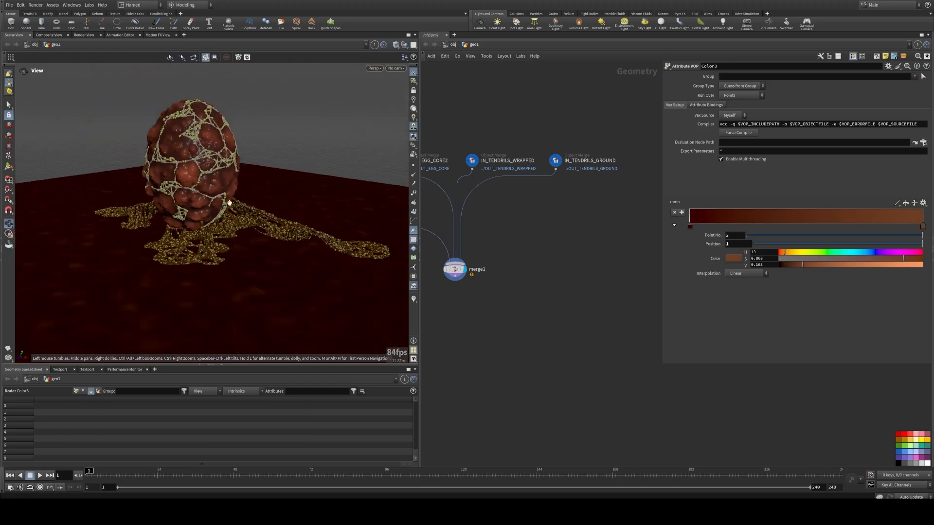
pyautogui.moveTo(229, 203); pyautogui.dragTo(243, 212)
pyautogui.moveTo(243, 211); pyautogui.dragTo(253, 208, button='right')
pyautogui.moveTo(253, 208); pyautogui.dragTo(301, 203)
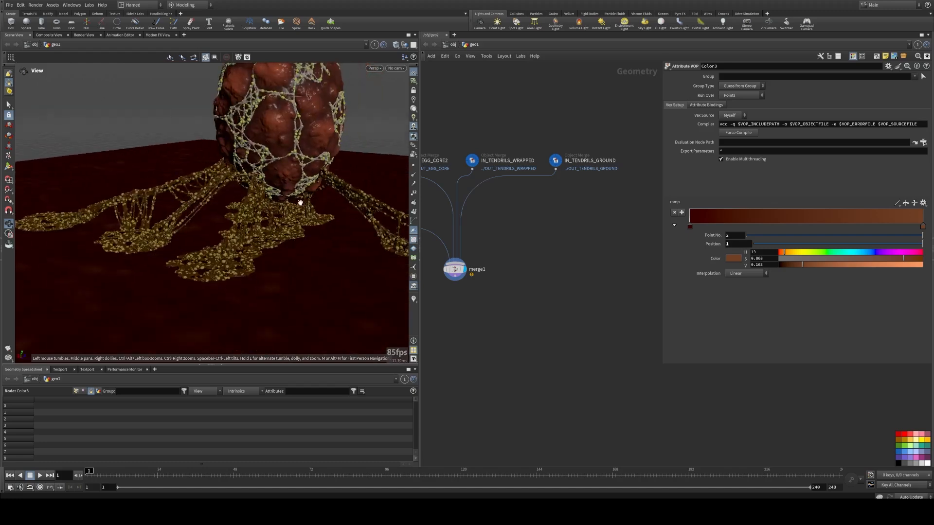
pyautogui.moveTo(300, 203); pyautogui.dragTo(290, 235, button='middle')
pyautogui.moveTo(290, 235); pyautogui.dragTo(259, 222)
pyautogui.moveTo(258, 222); pyautogui.dragTo(260, 204, button='right')
pyautogui.moveTo(260, 205); pyautogui.dragTo(282, 207)
pyautogui.moveTo(282, 207); pyautogui.dragTo(237, 210, button='right')
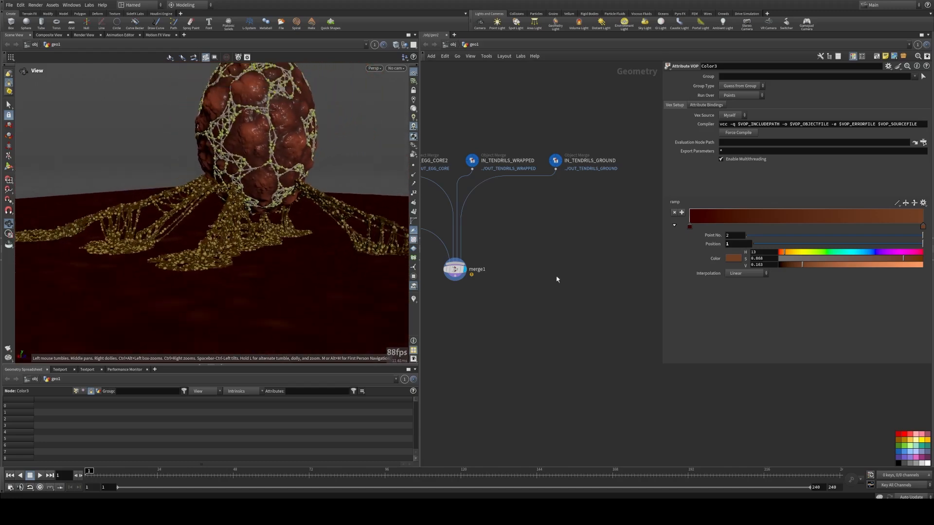
pyautogui.scroll(-4, 559, 278)
pyautogui.scroll(4, 563, 275)
pyautogui.scroll(-2, 569, 280)
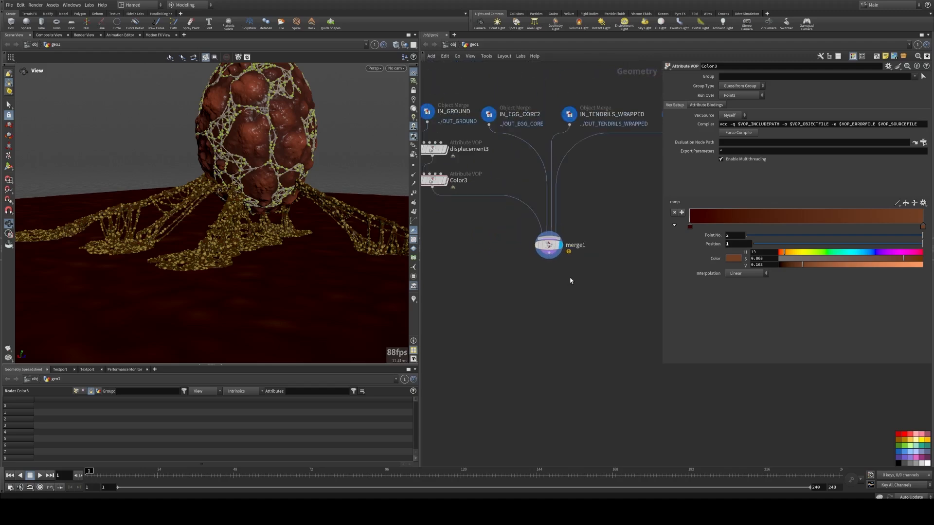
pyautogui.scroll(-1, 570, 281)
pyautogui.moveTo(246, 206); pyautogui.dragTo(228, 238)
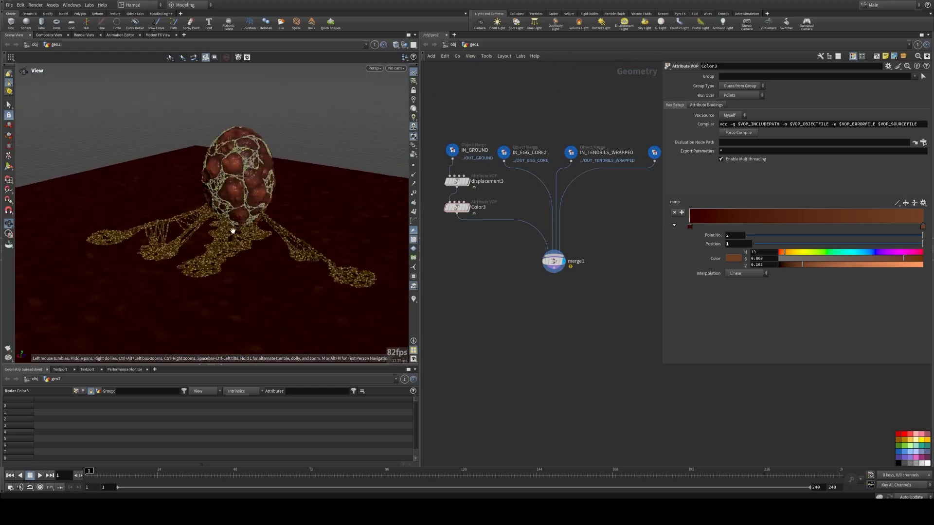